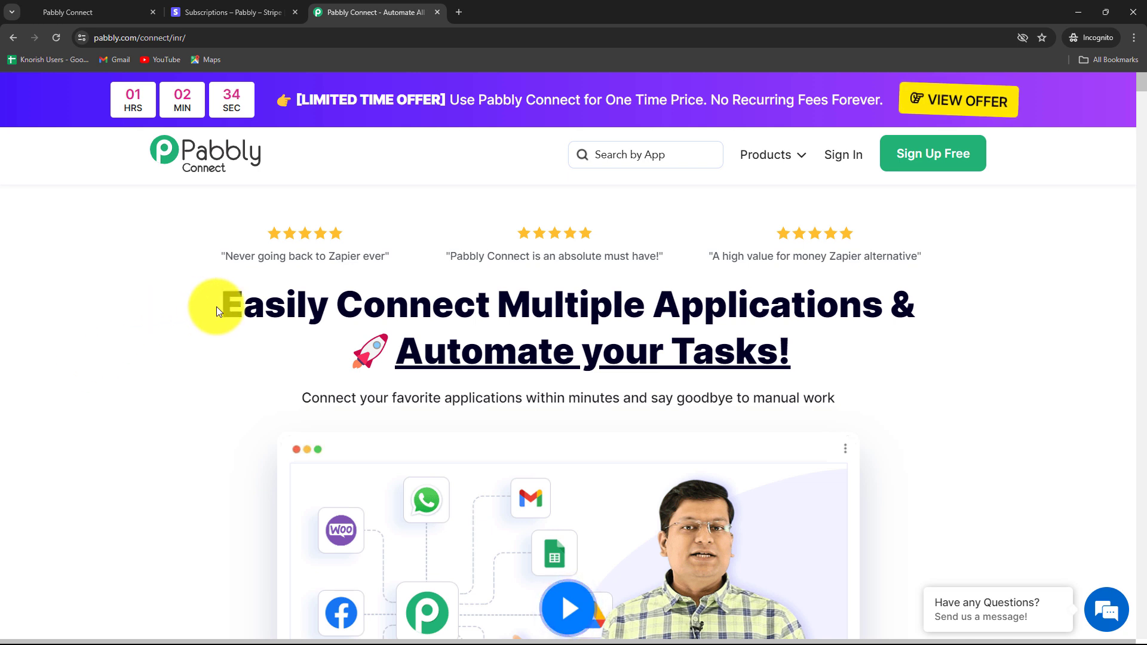
# - Sign in and launch Pabbly Connect from the apps list to reach its dashboard
pyautogui.click(838, 157)
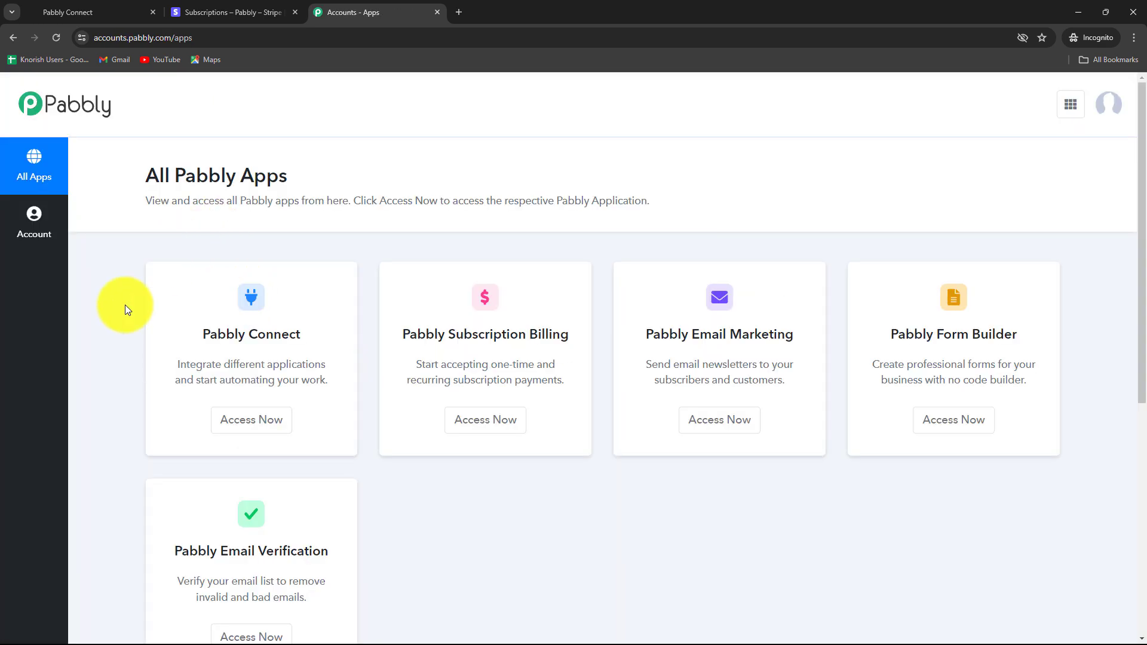
pyautogui.scroll(-3, 136, 361)
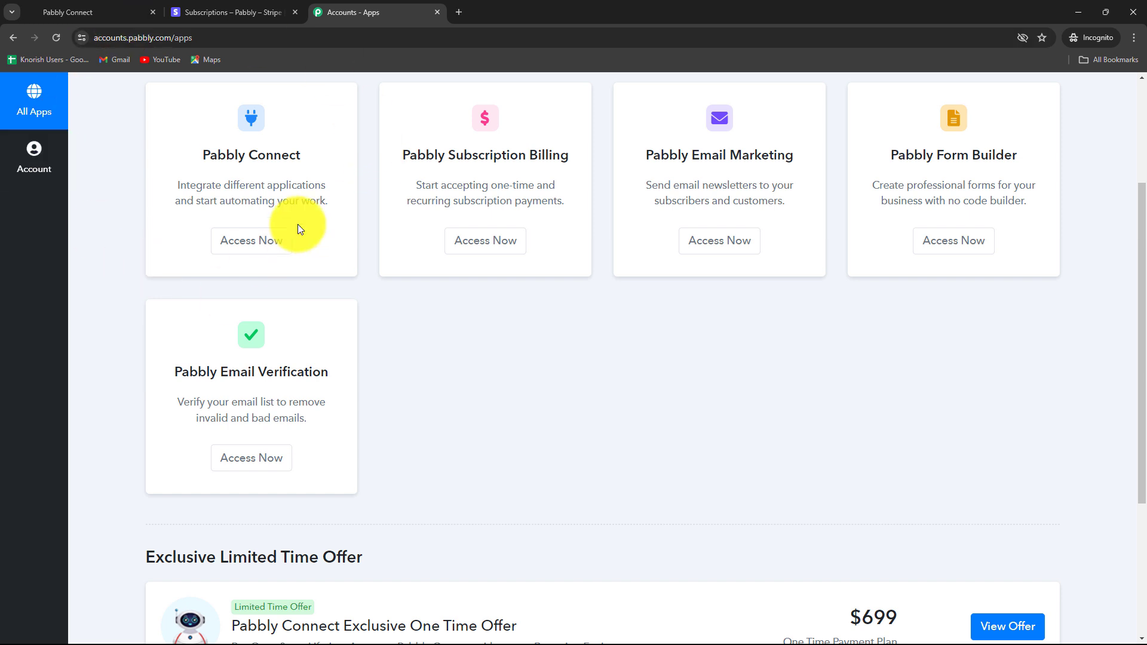
pyautogui.moveTo(206, 157); pyautogui.dragTo(321, 185)
pyautogui.click(232, 242)
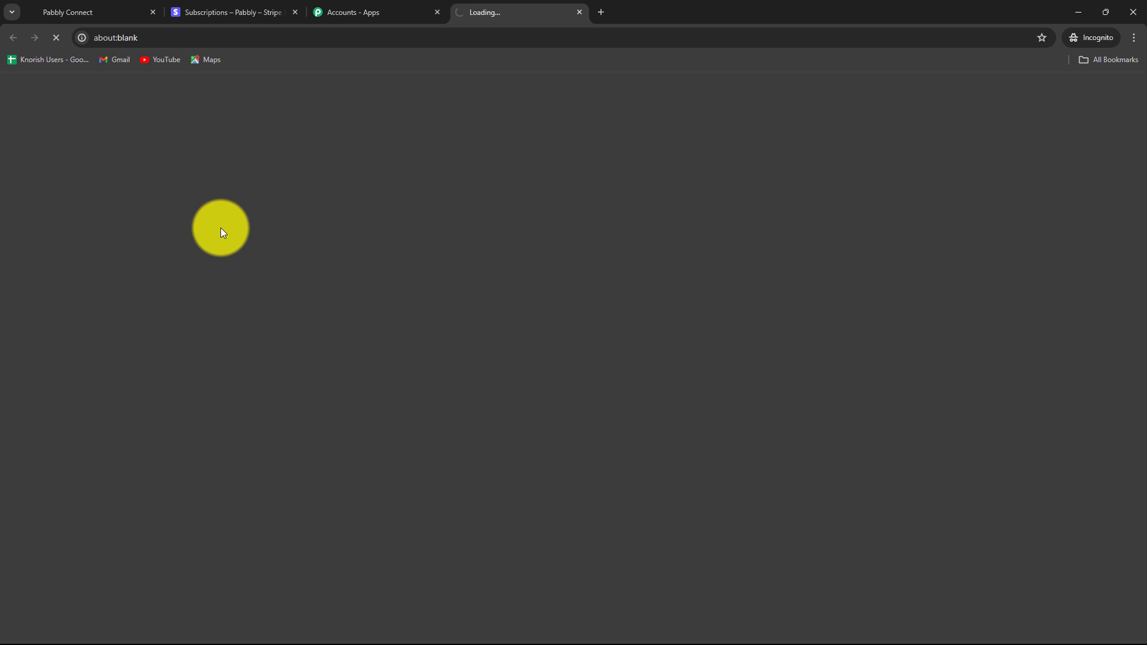
pyautogui.scroll(-2, 970, 472)
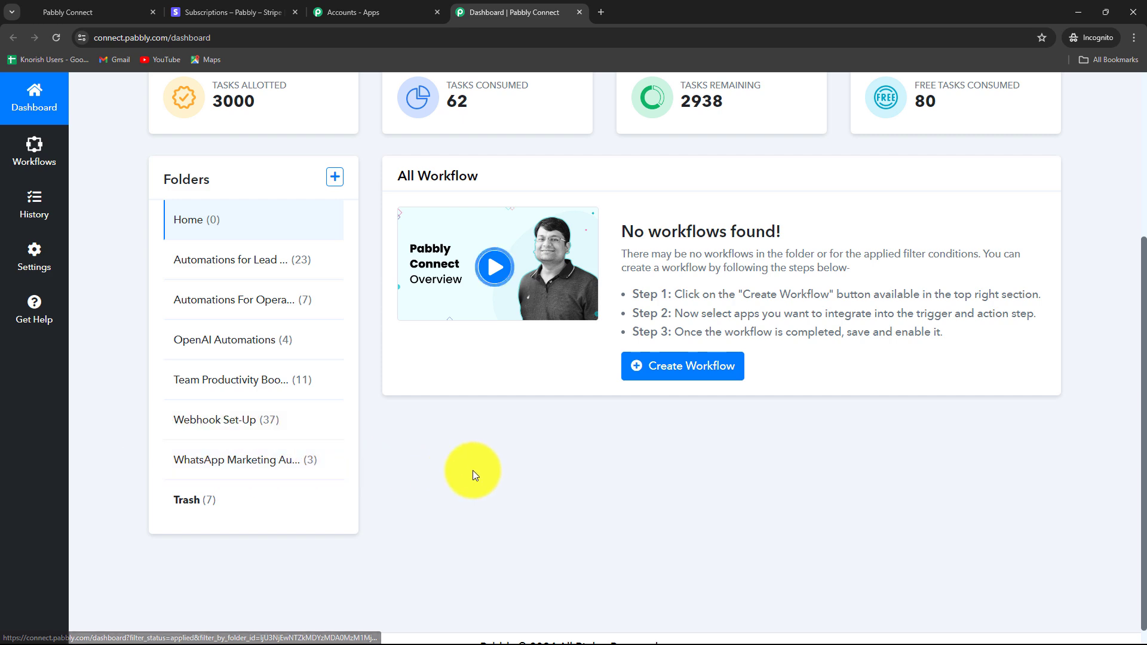
pyautogui.scroll(5, 473, 475)
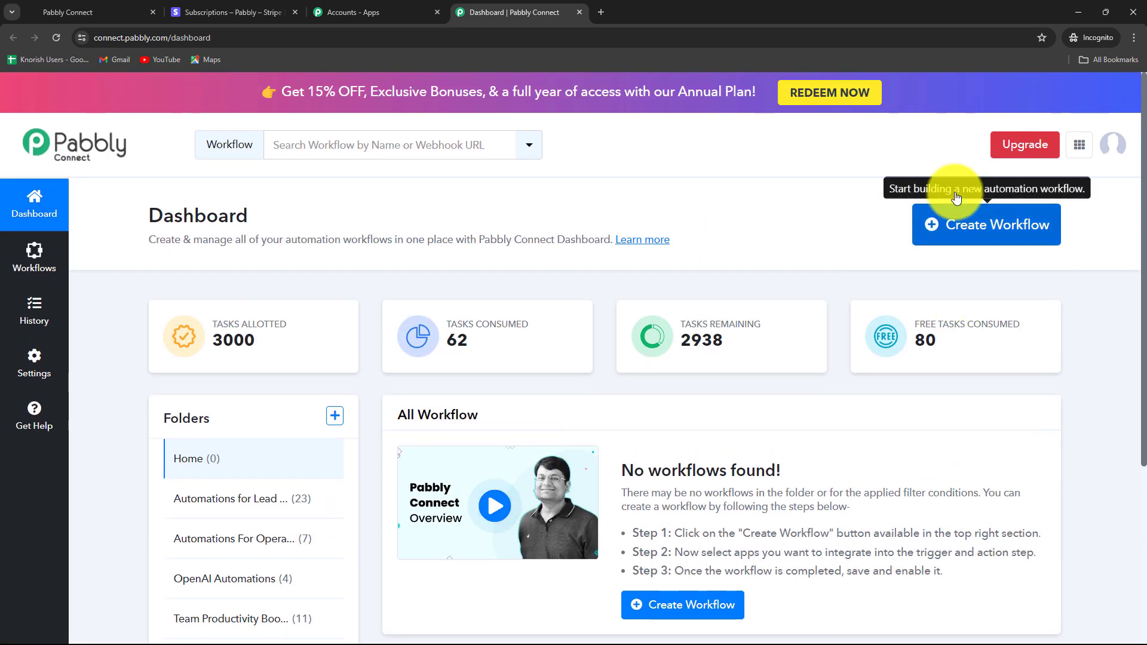
# - Create the workflow 'Create Contact in GoHighLevel (with note) on Stripe Subscription Cancellation' in Automations for Lead Management
pyautogui.click(1023, 238)
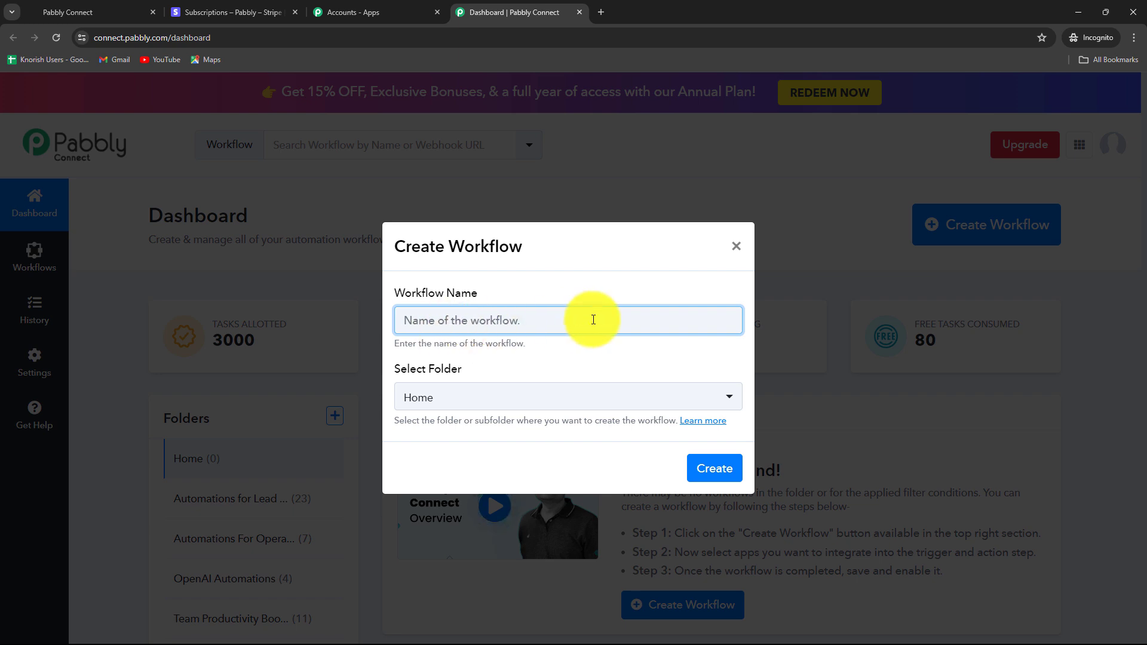
pyautogui.hotkey('ctrl', 'v')
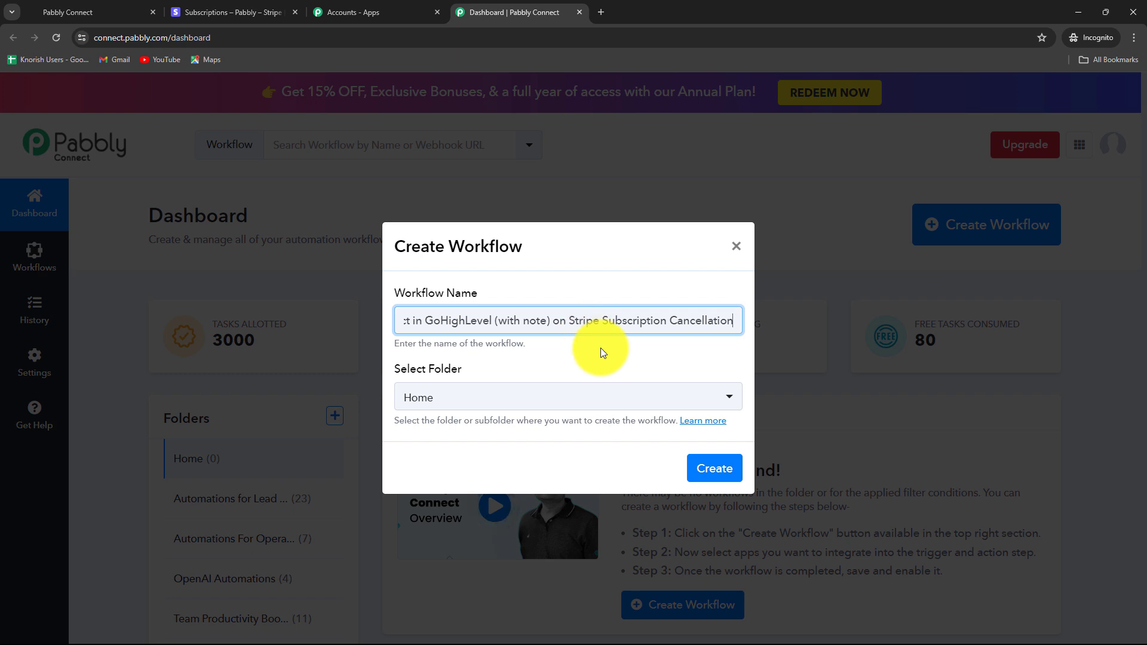
pyautogui.click(544, 391)
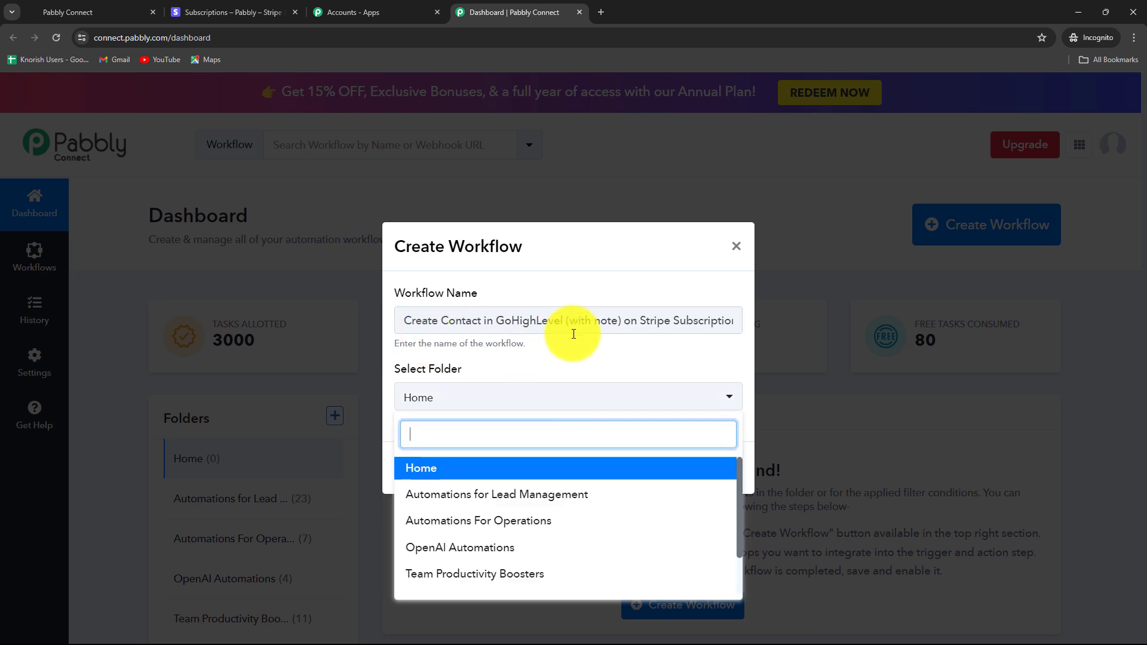
pyautogui.scroll(-2, 561, 530)
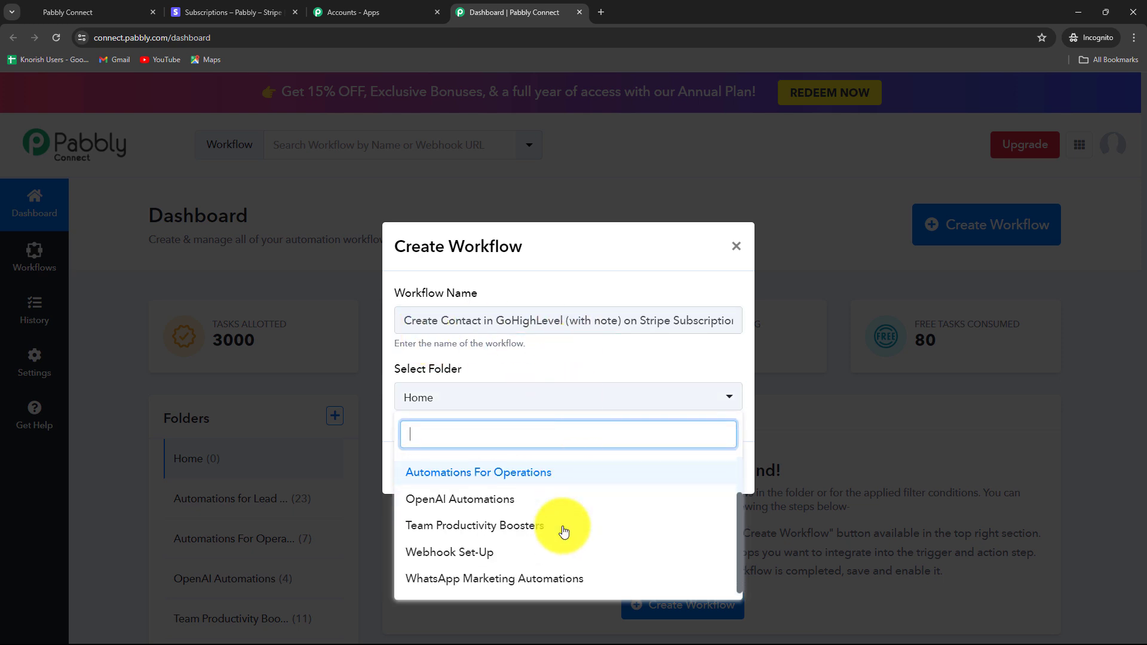
pyautogui.scroll(2, 561, 530)
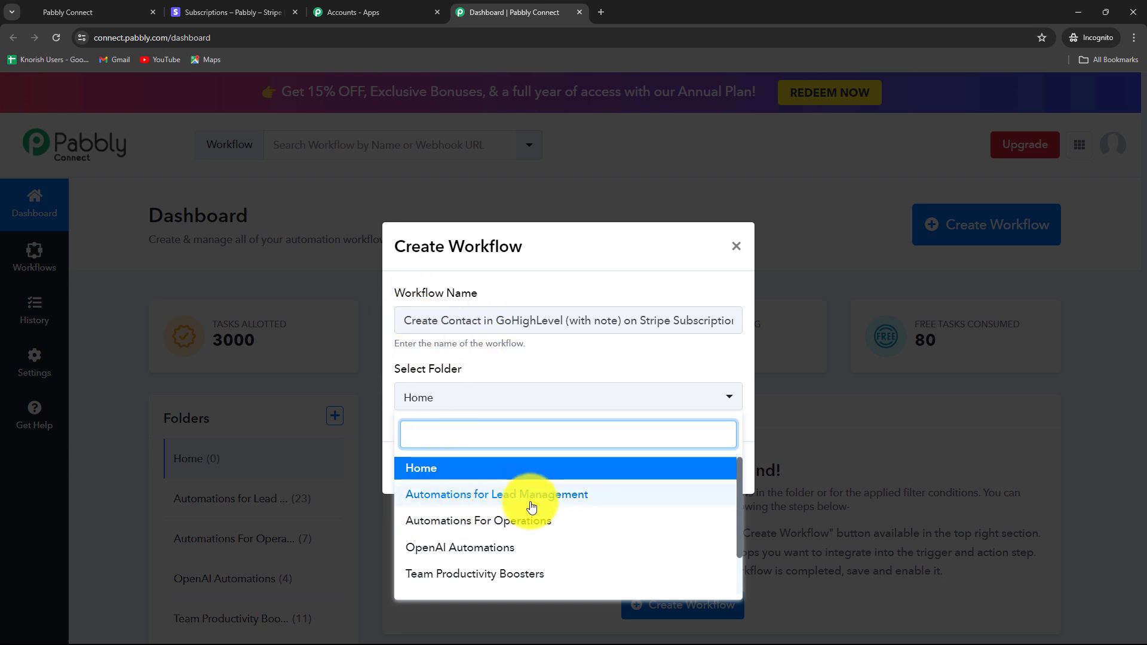
pyautogui.click(557, 501)
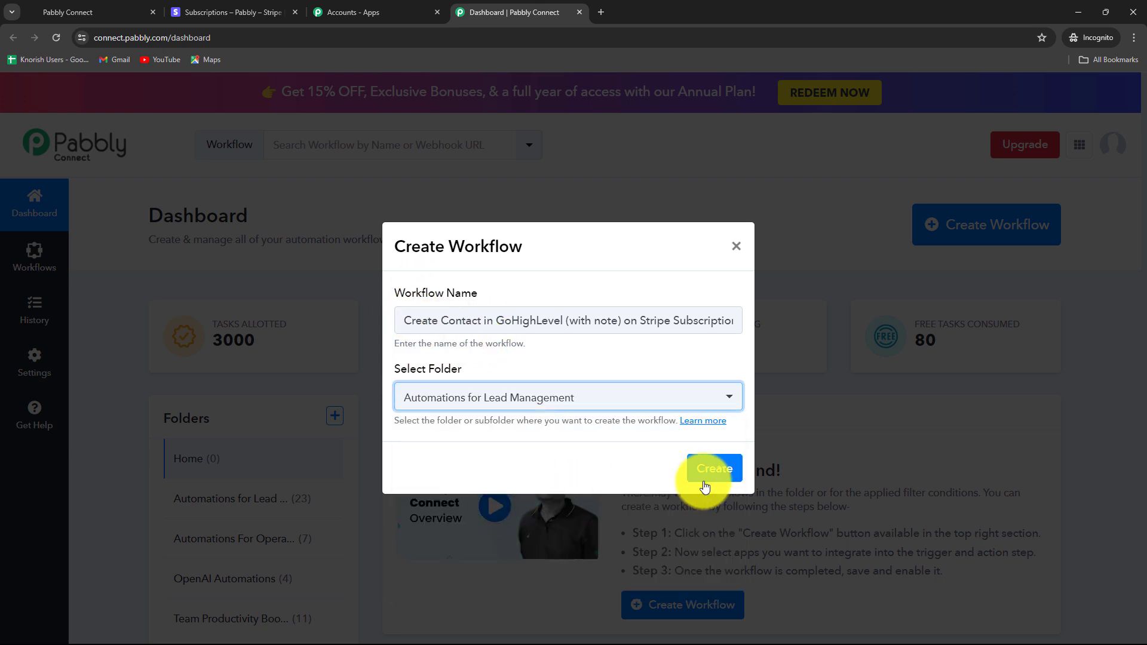
pyautogui.click(716, 472)
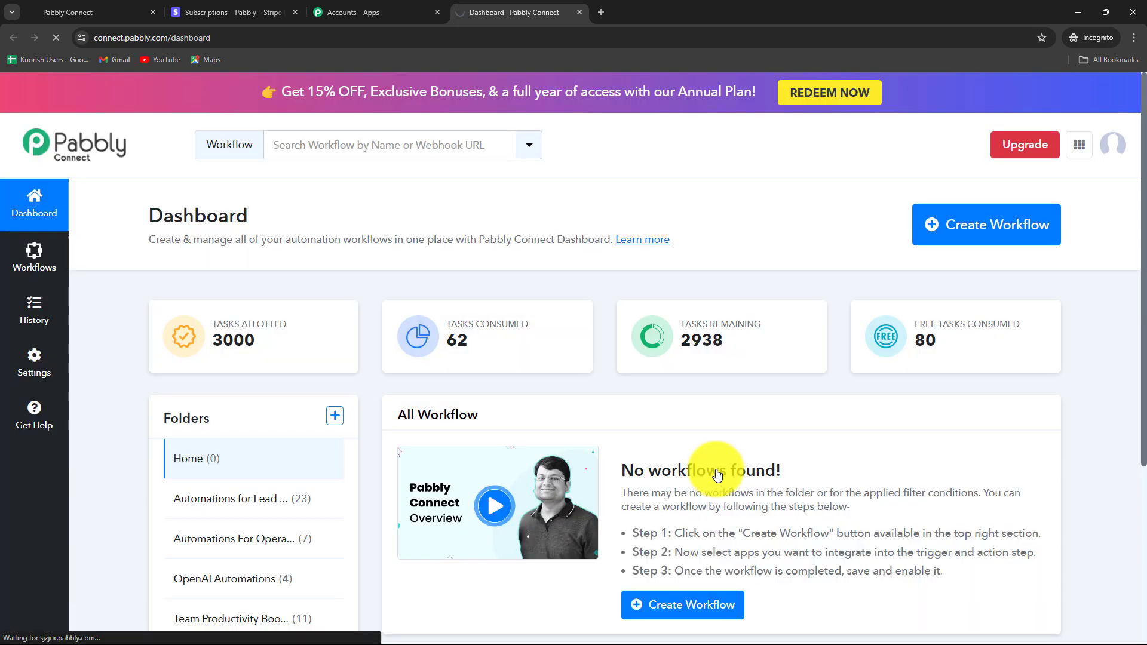
# - Let the new workflow's editor load, then switch to the Stripe Subscriptions list
pyautogui.scroll(-3, 1088, 430)
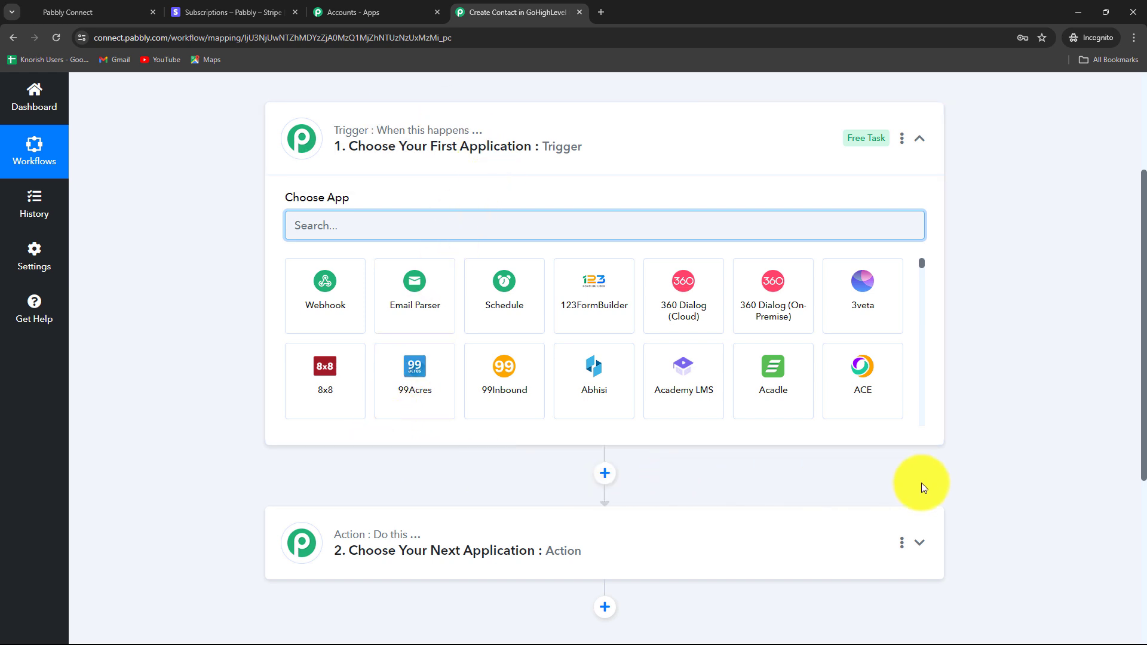
pyautogui.scroll(-3, 475, 458)
pyautogui.scroll(3, 474, 457)
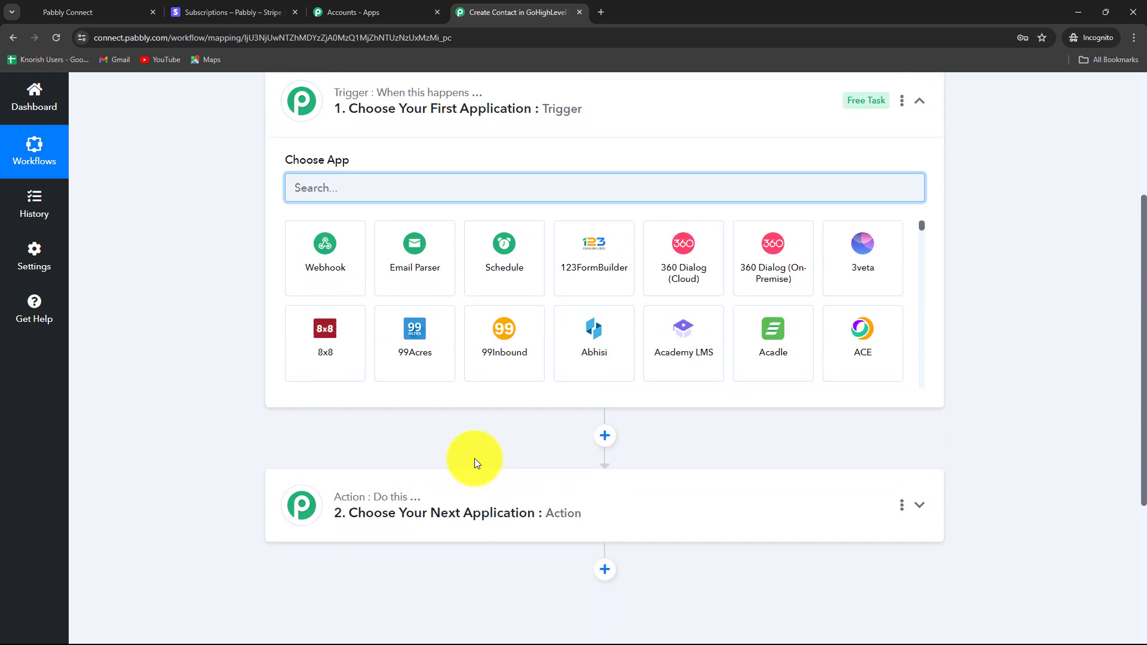
pyautogui.scroll(-1, 474, 458)
pyautogui.scroll(2, 474, 397)
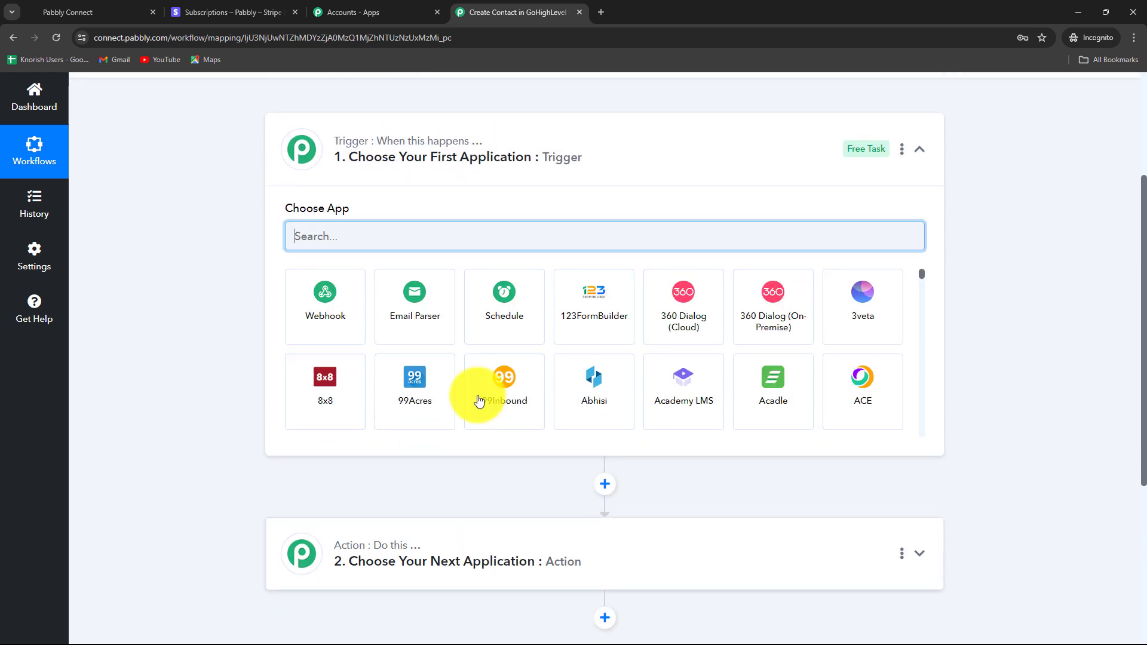
pyautogui.scroll(-1, 702, 207)
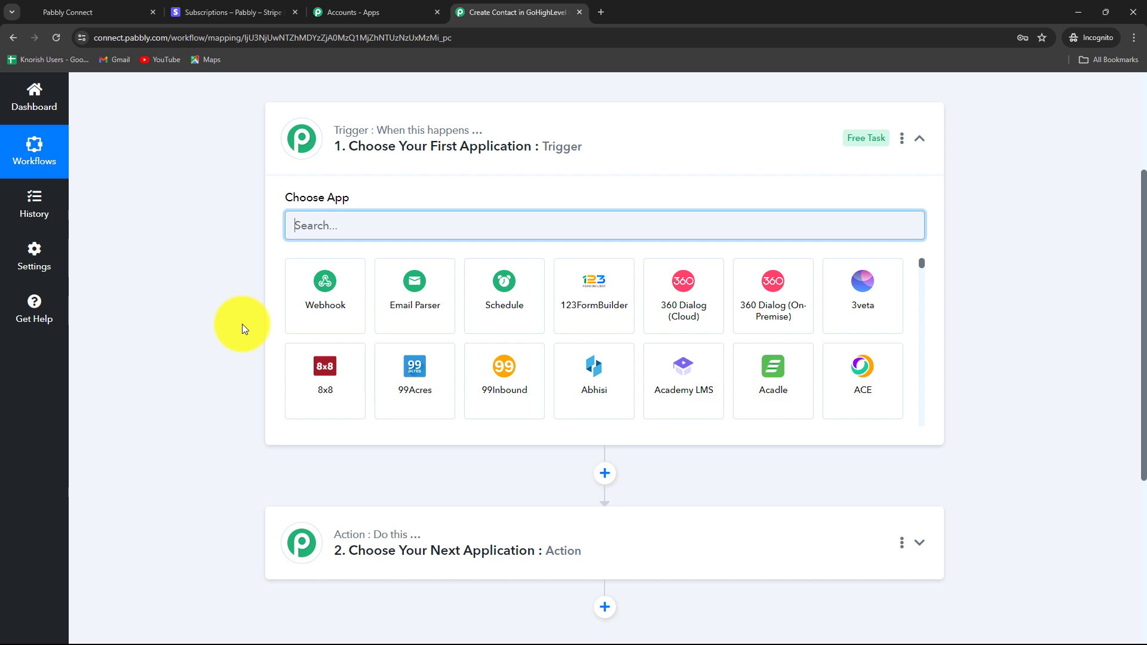
pyautogui.click(204, 14)
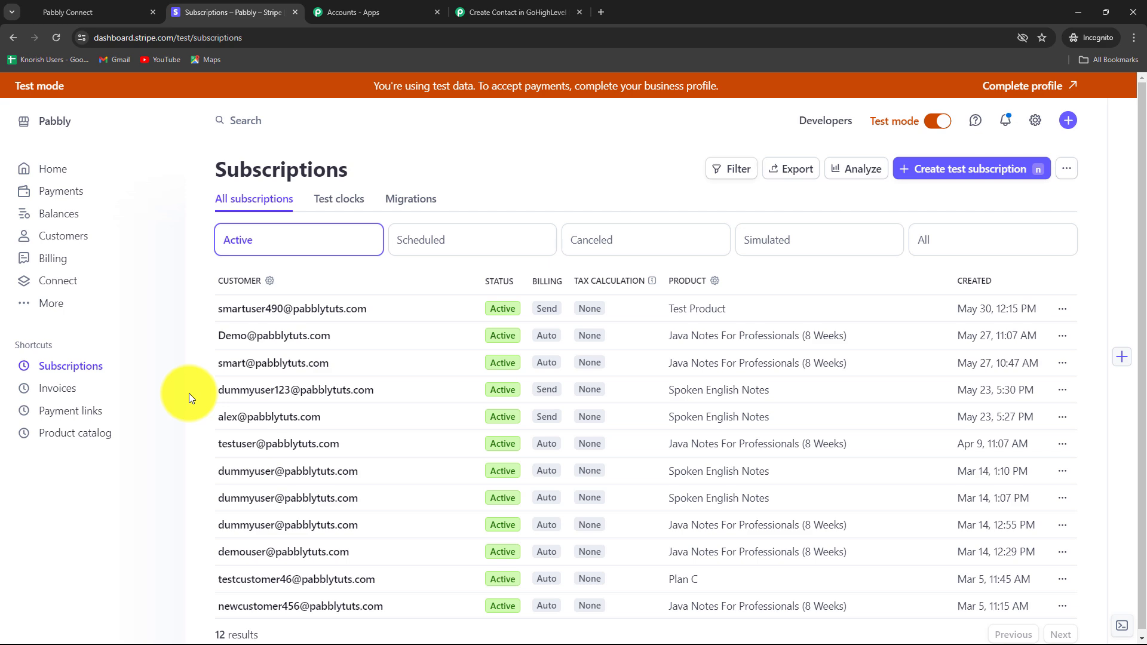
# - Look over Stripe's 12 active test subscriptions and return to the Pabbly workflow editor
pyautogui.click(465, 16)
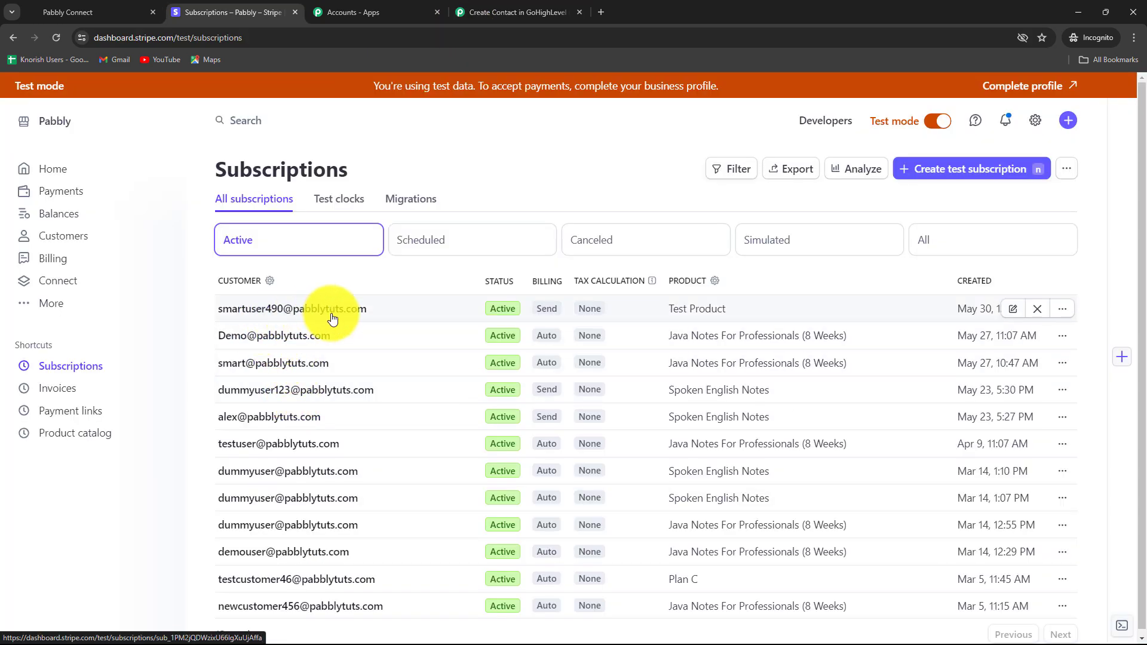
pyautogui.click(55, 14)
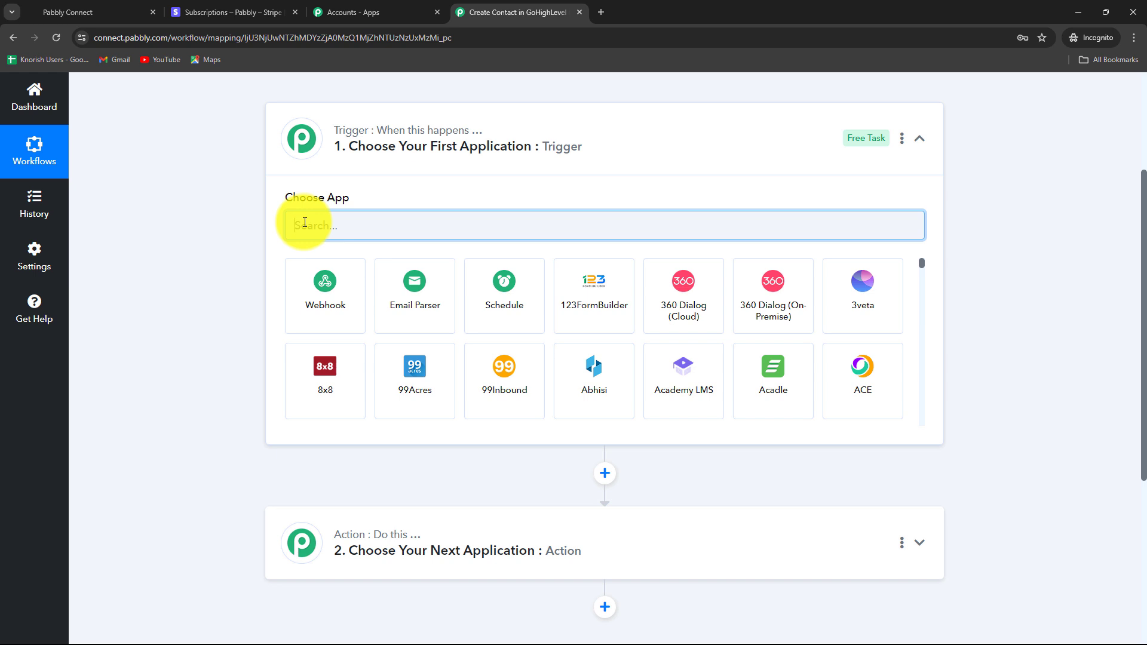
# - Set the trigger app to Stripe with the Cancelled Subscription event
pyautogui.write('S')
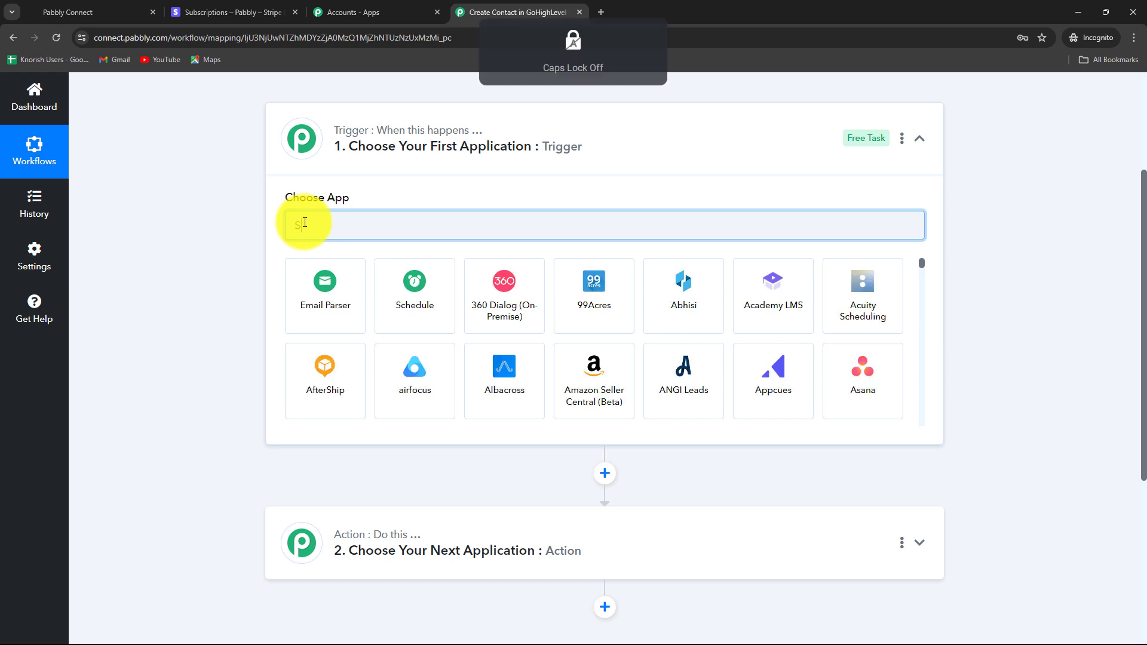
pyautogui.write('tr')
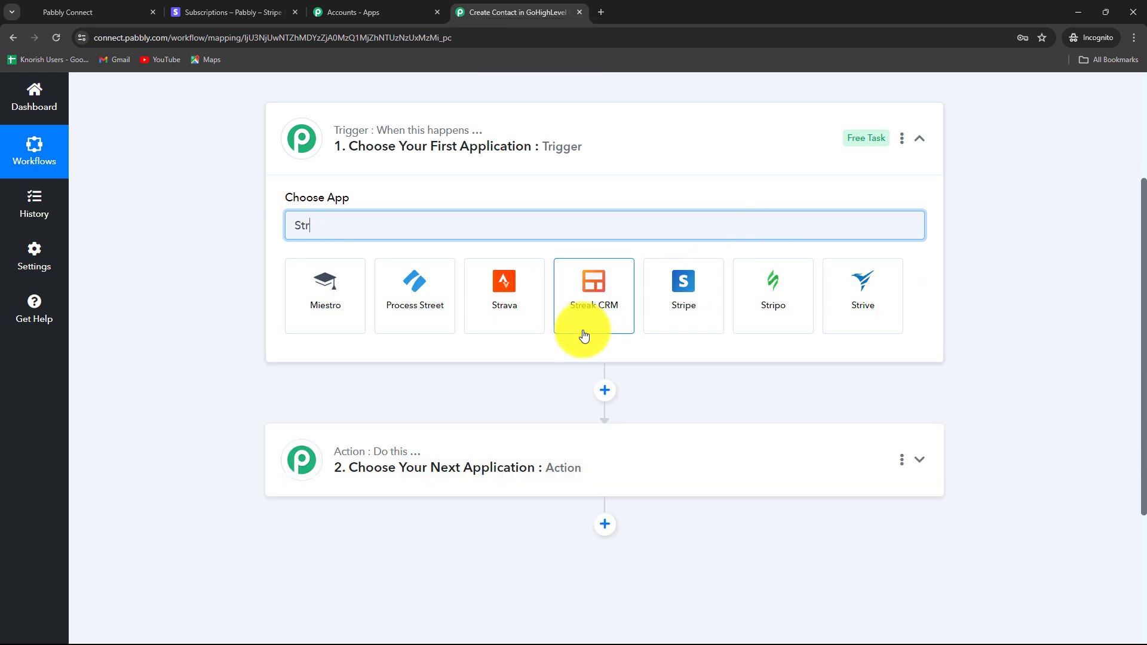
pyautogui.click(657, 315)
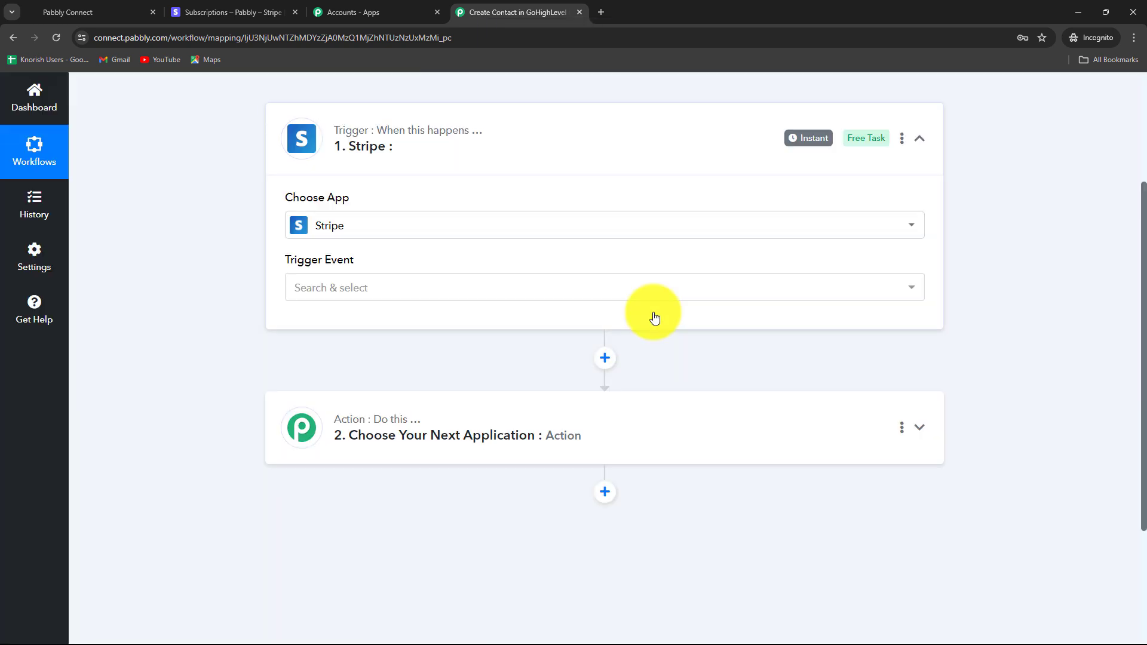
pyautogui.click(496, 299)
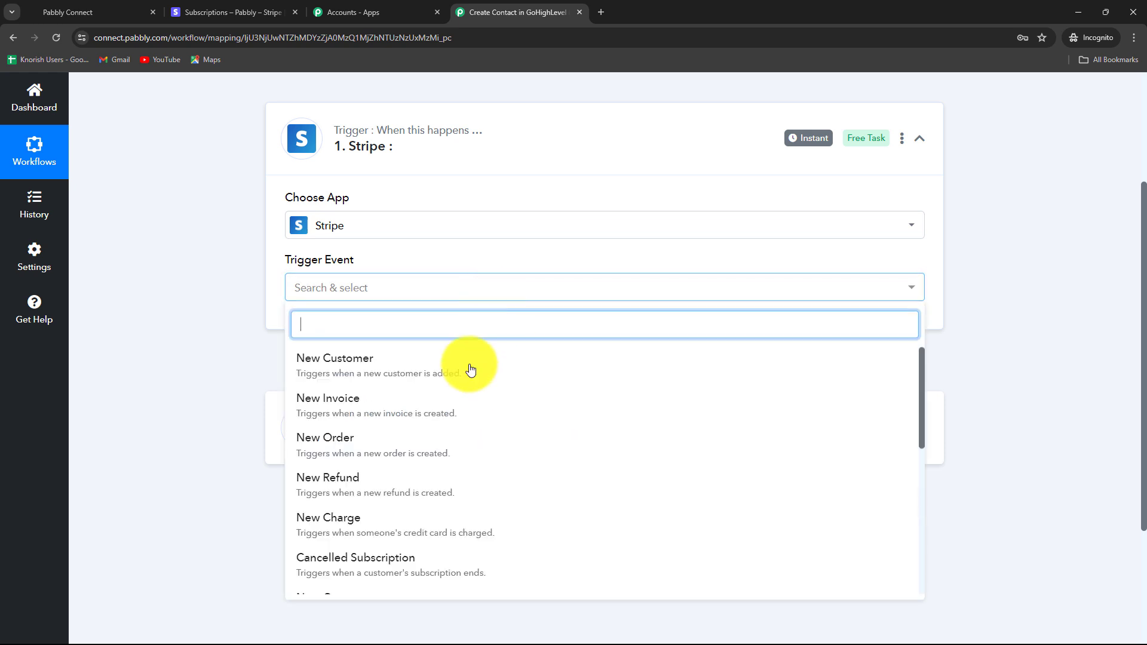
pyautogui.scroll(-3, 461, 541)
pyautogui.scroll(2, 461, 545)
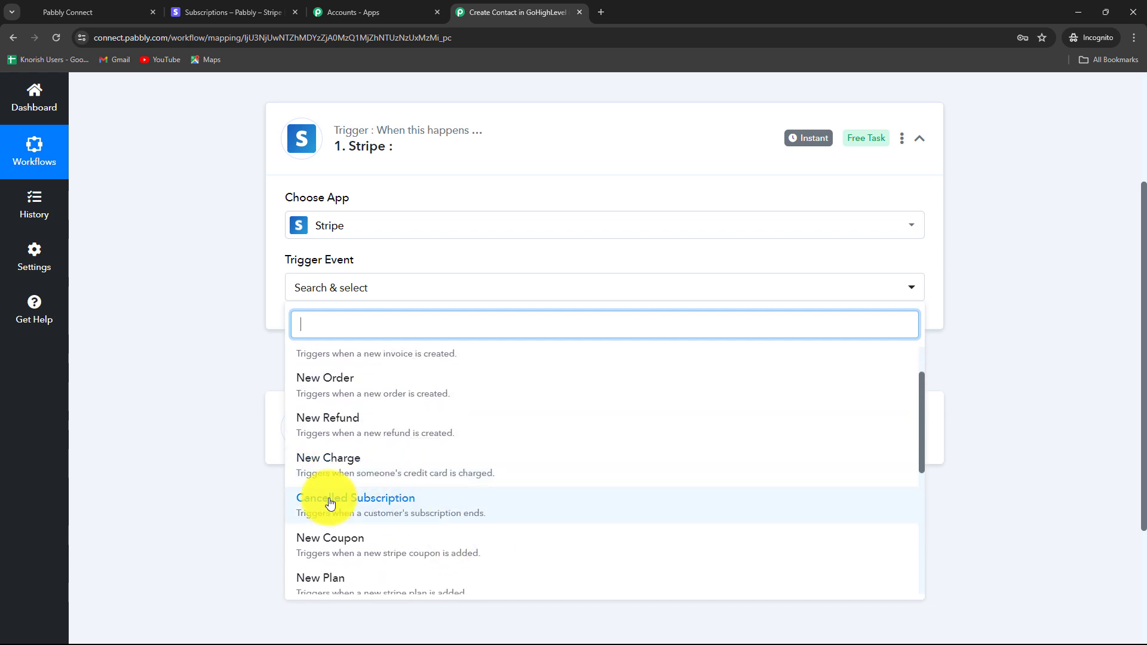
pyautogui.click(377, 508)
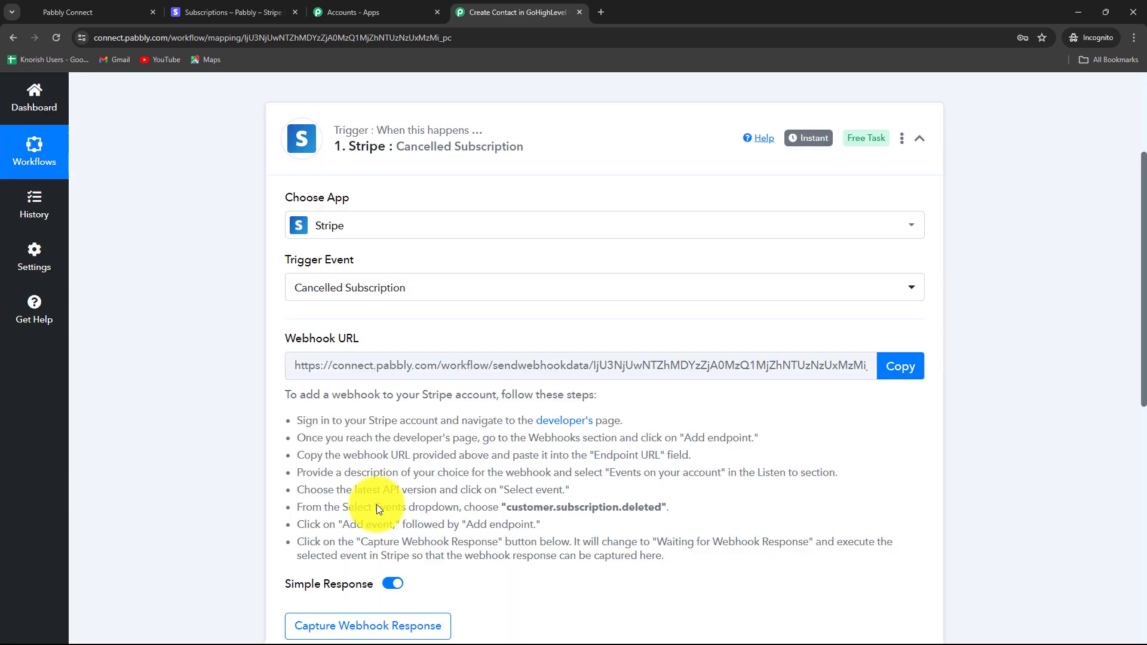
# - Copy the Stripe trigger's webhook URL, leave it capturing a response, and go to Stripe
pyautogui.scroll(-2, 377, 506)
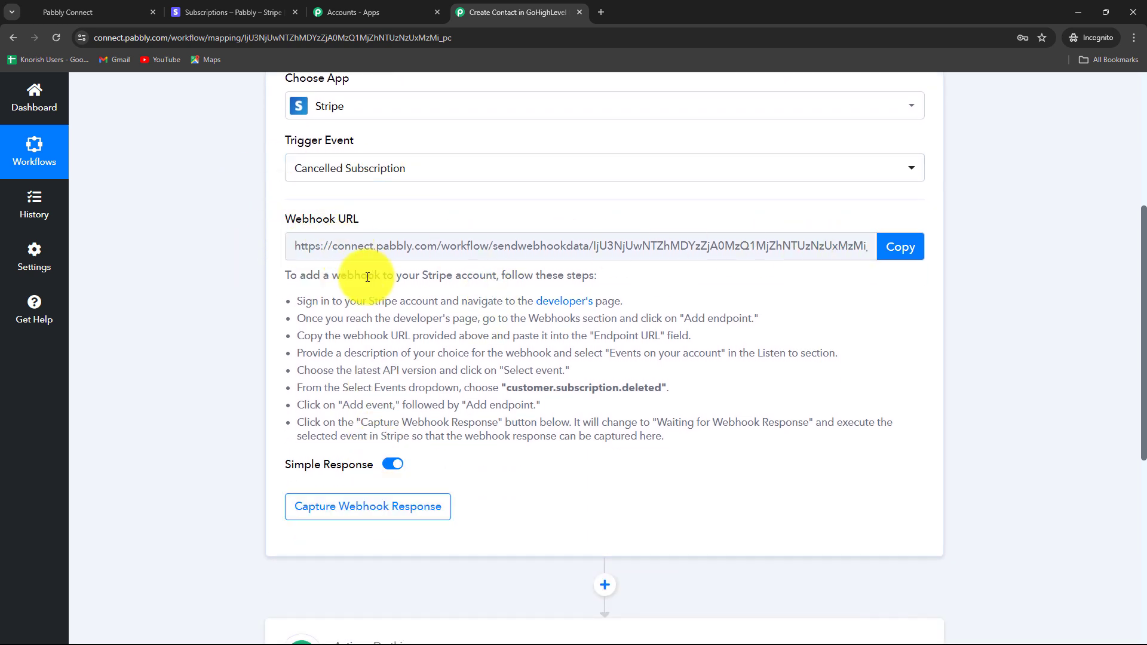
pyautogui.moveTo(284, 276); pyautogui.dragTo(700, 439)
pyautogui.click(692, 478)
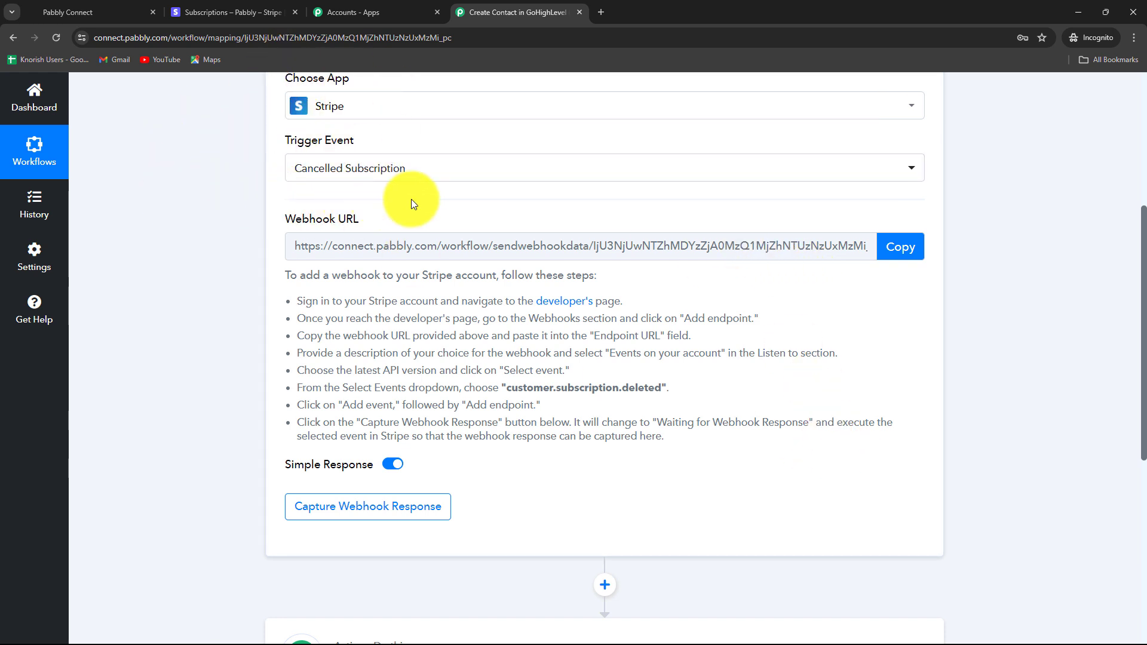
pyautogui.click(896, 250)
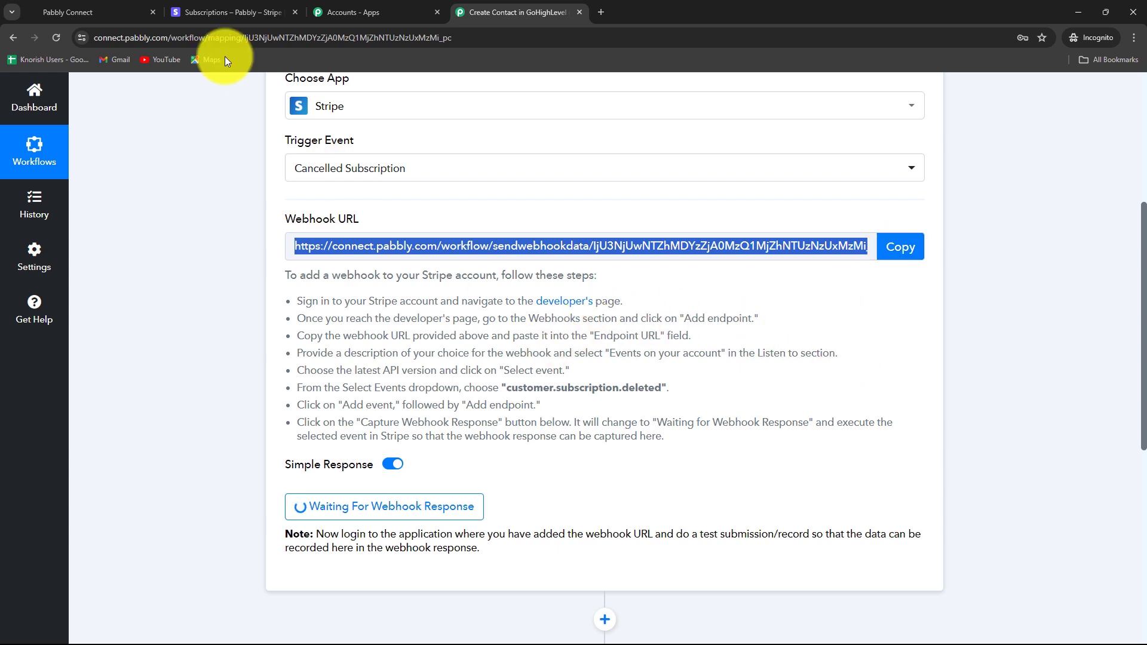
pyautogui.click(212, 13)
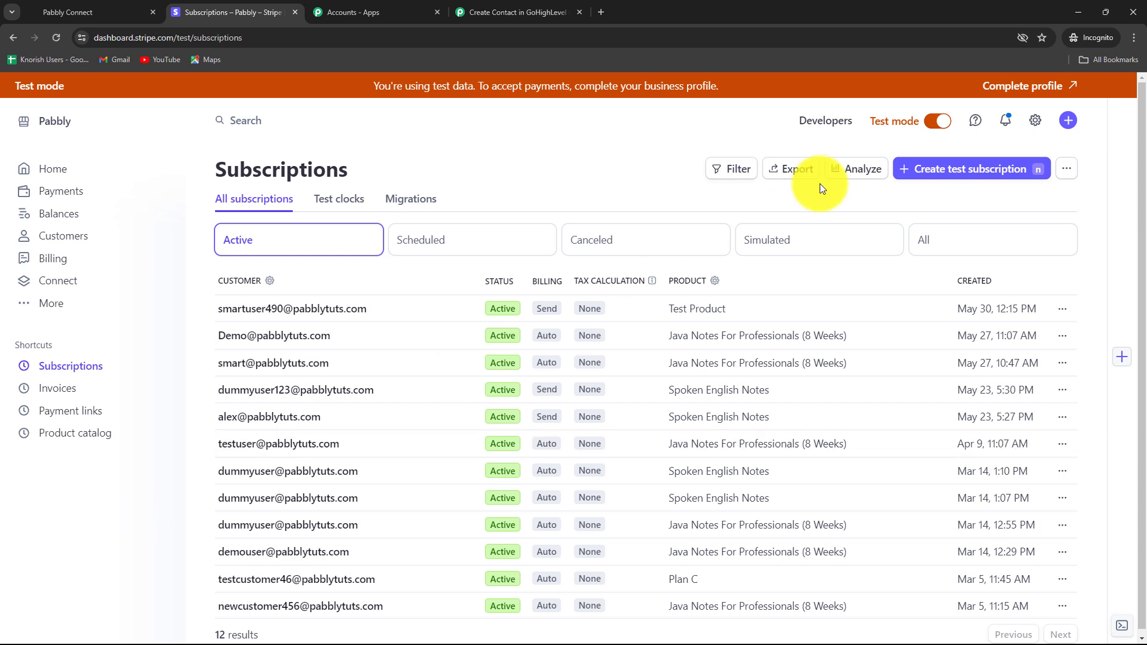
# - Go to Developers › Webhooks in Stripe and start adding a new endpoint
pyautogui.click(821, 123)
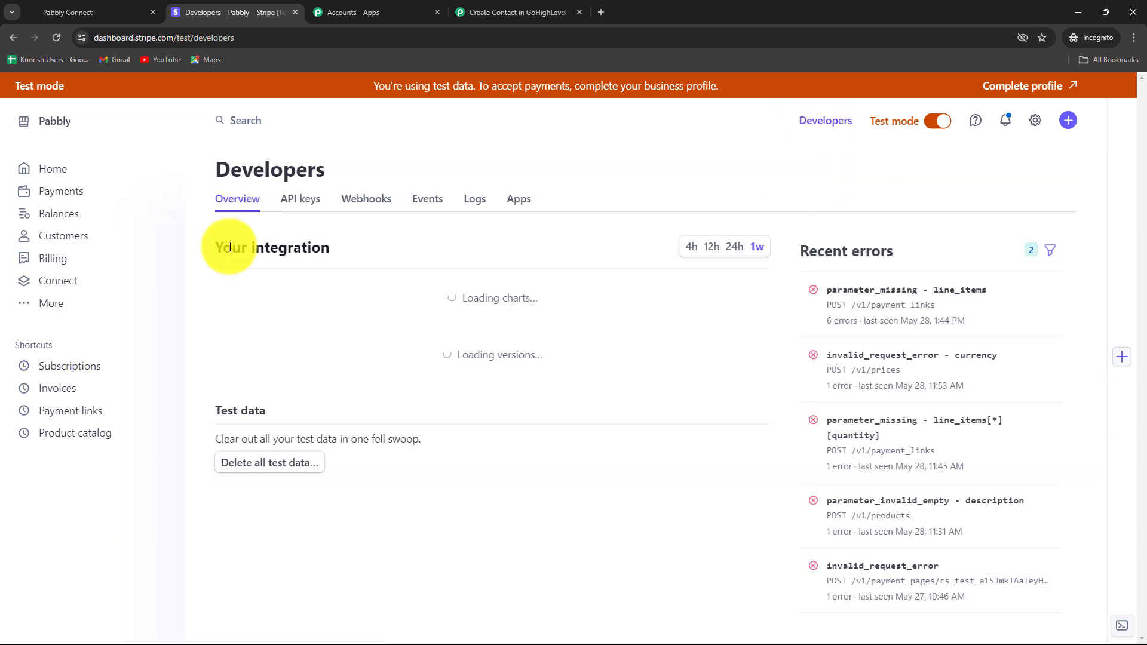
pyautogui.click(362, 201)
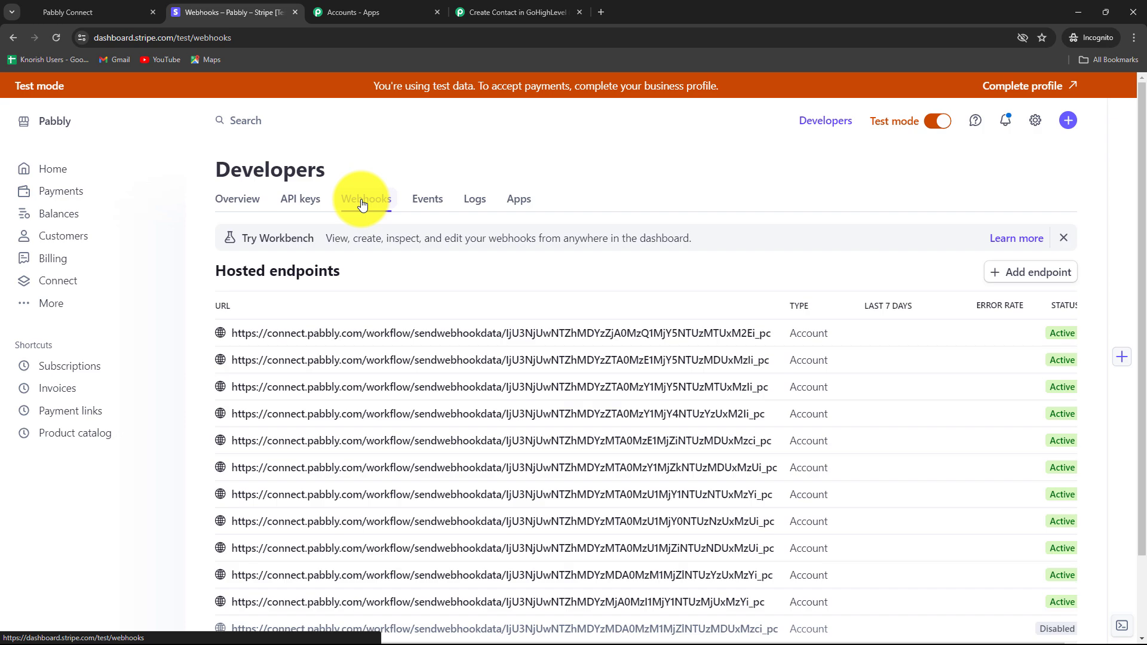
pyautogui.scroll(-2, 768, 455)
pyautogui.scroll(2, 770, 456)
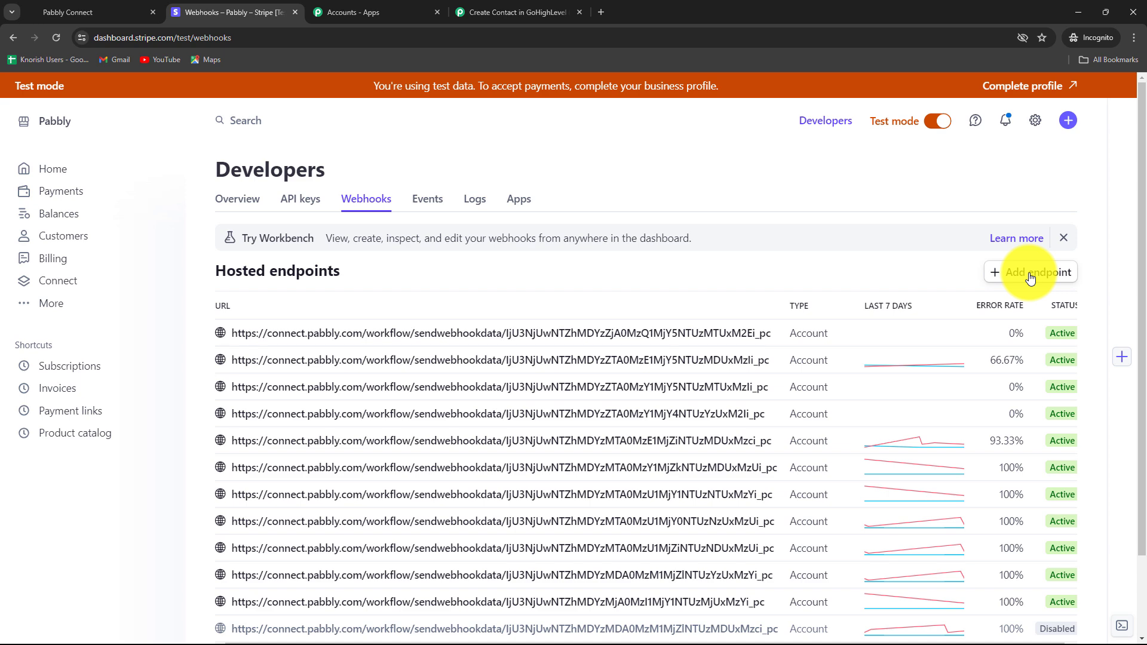
pyautogui.click(1031, 275)
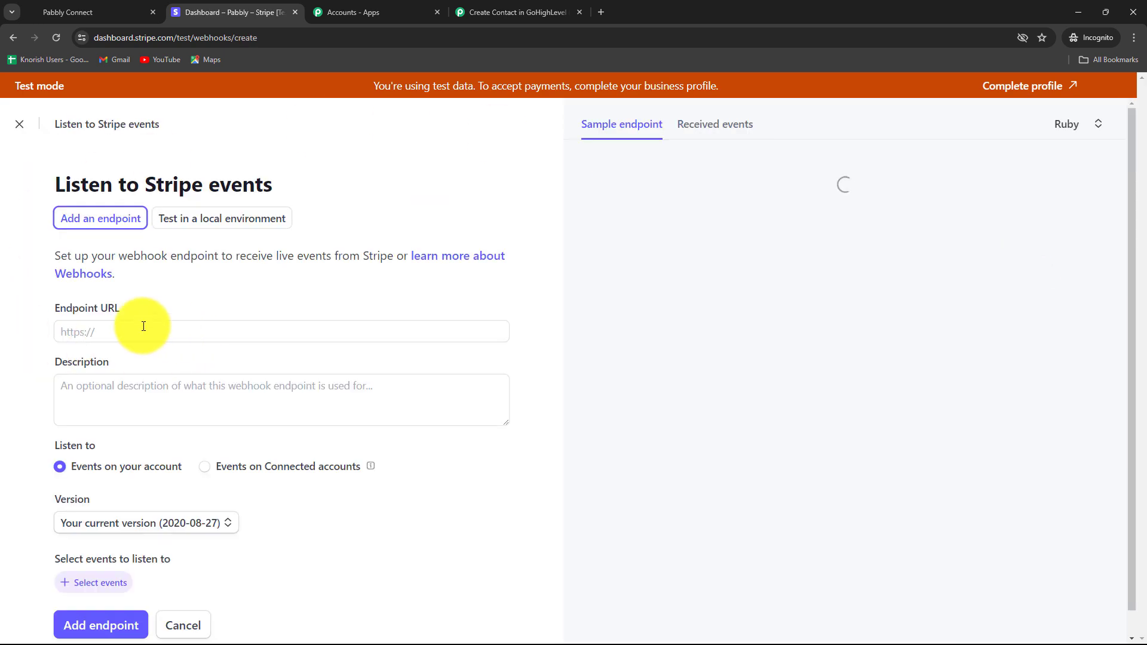
# - Paste the Pabbly webhook URL as the endpoint URL and check which event Pabbly requires
pyautogui.click(112, 326)
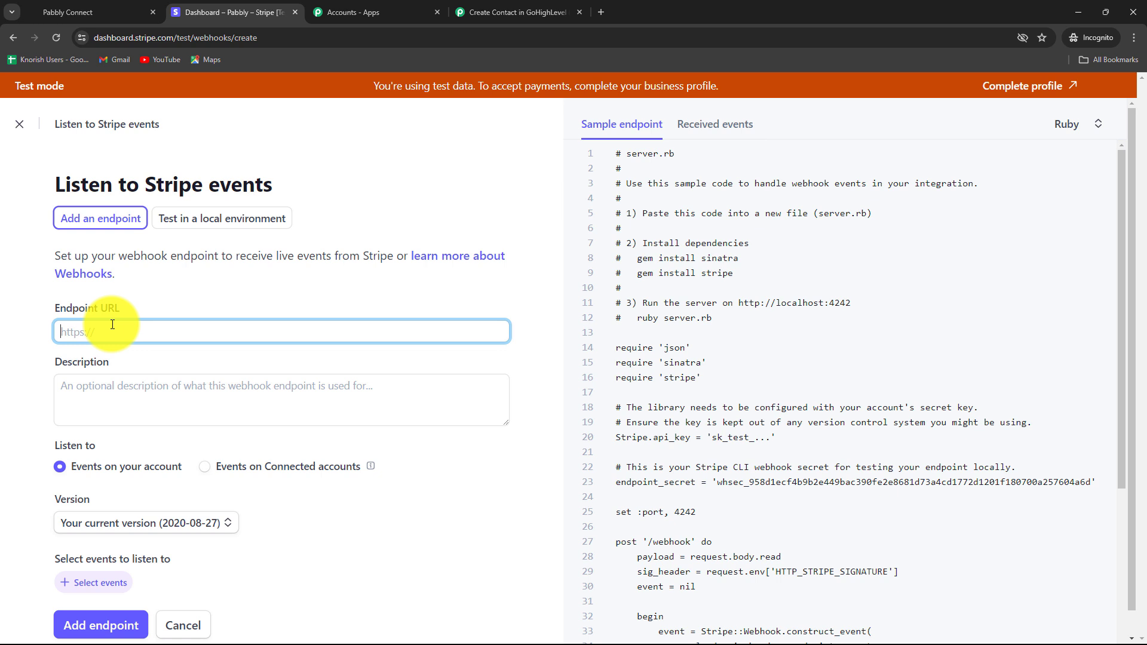
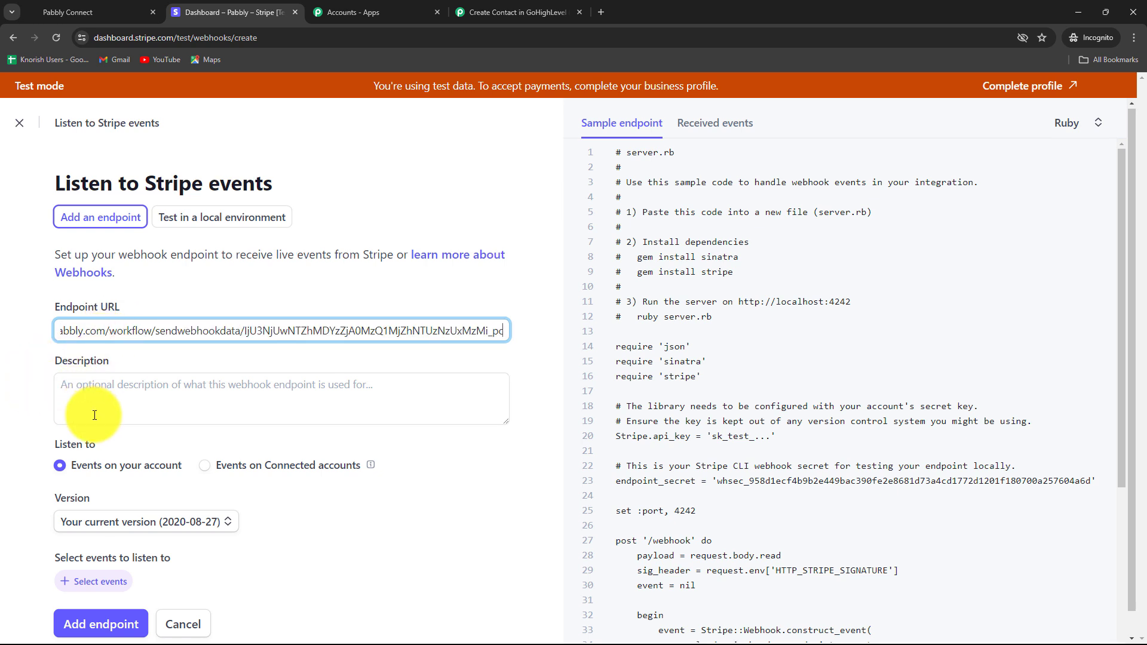
pyautogui.scroll(-1, 95, 404)
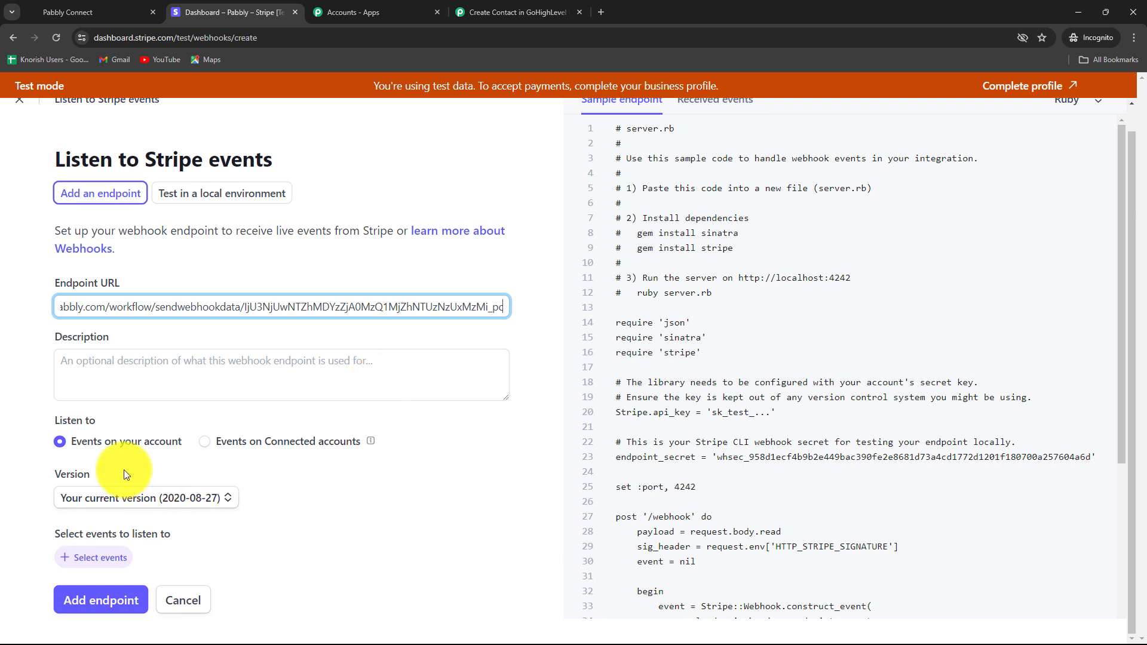
pyautogui.click(90, 567)
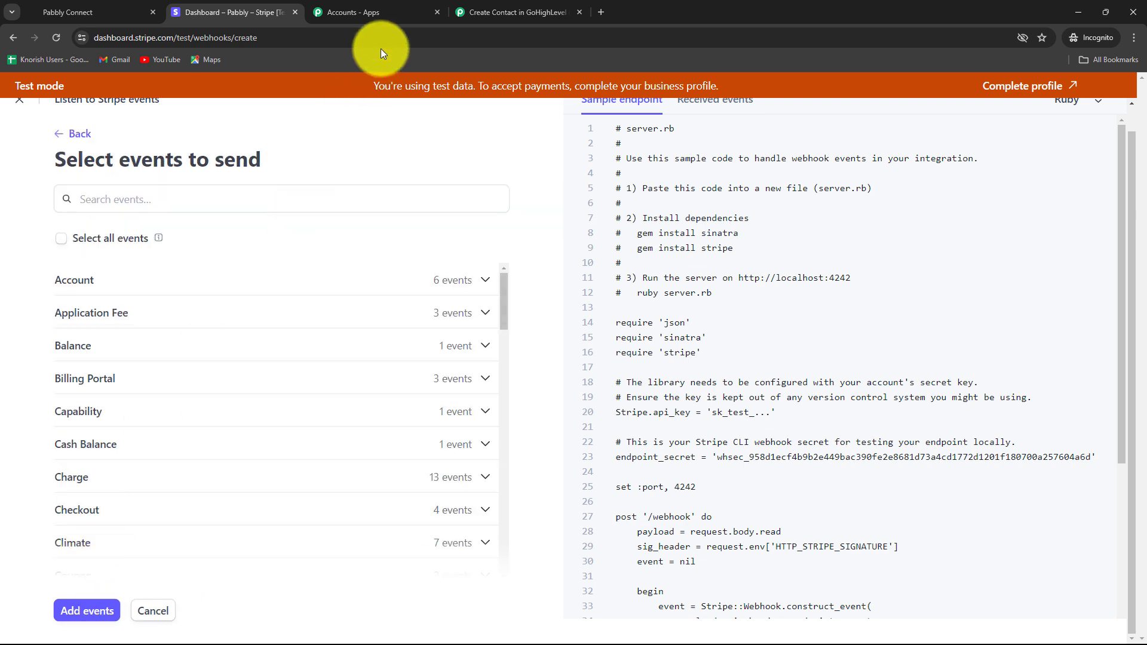
pyautogui.click(477, 10)
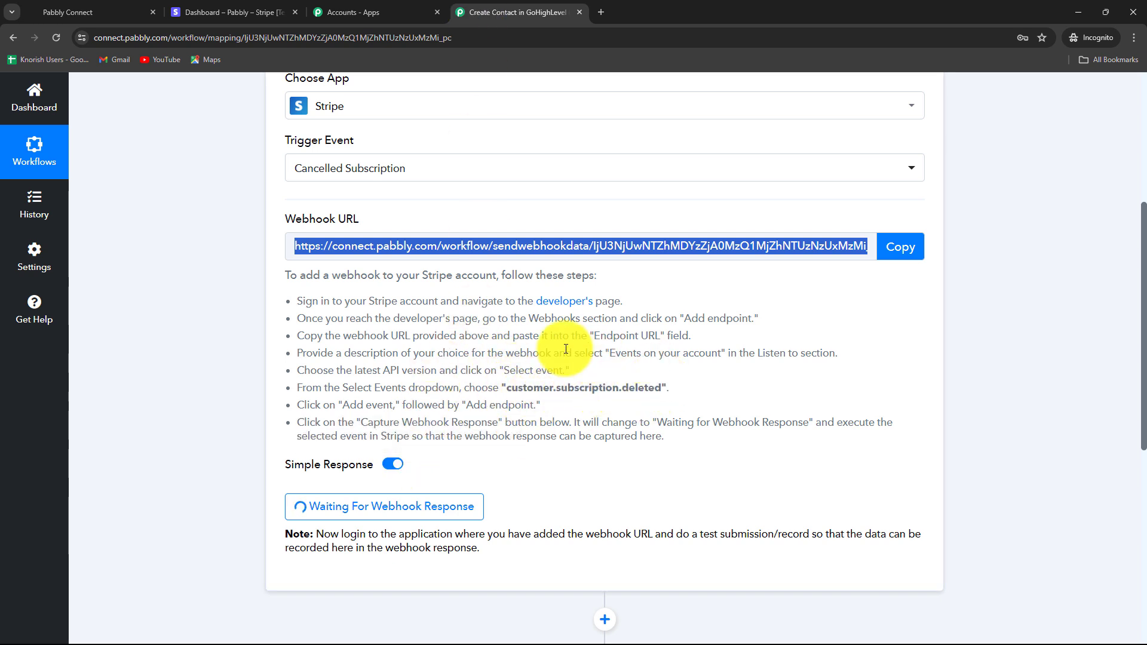
pyautogui.click(263, 11)
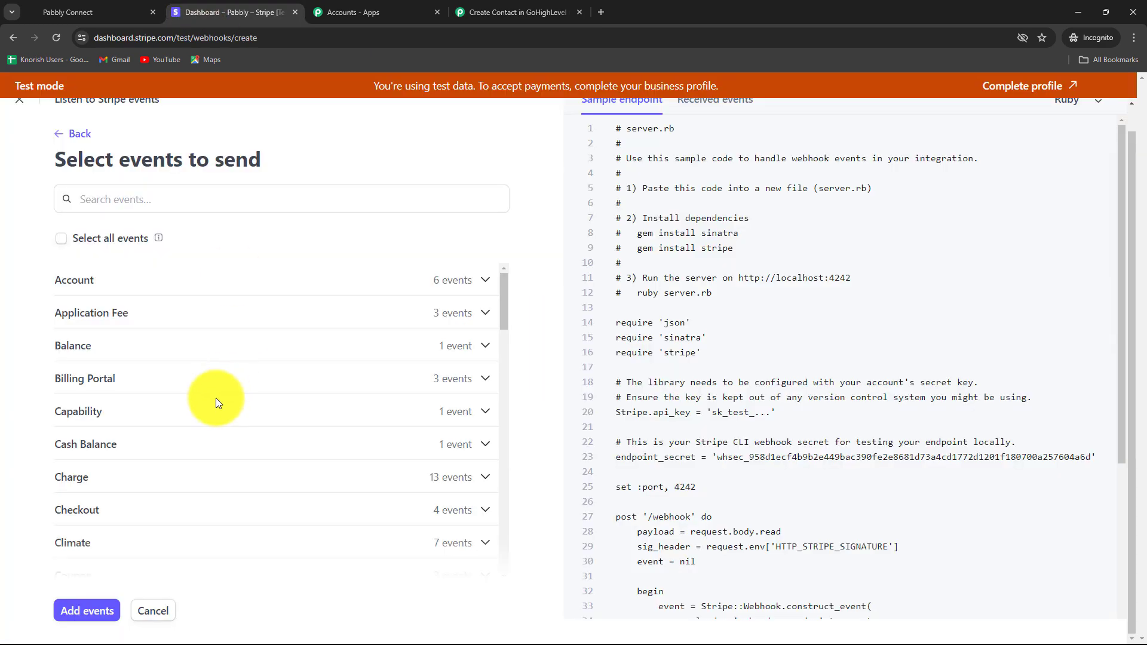
# - Select only the customer.subscription.deleted event and create the webhook endpoint
pyautogui.click(93, 199)
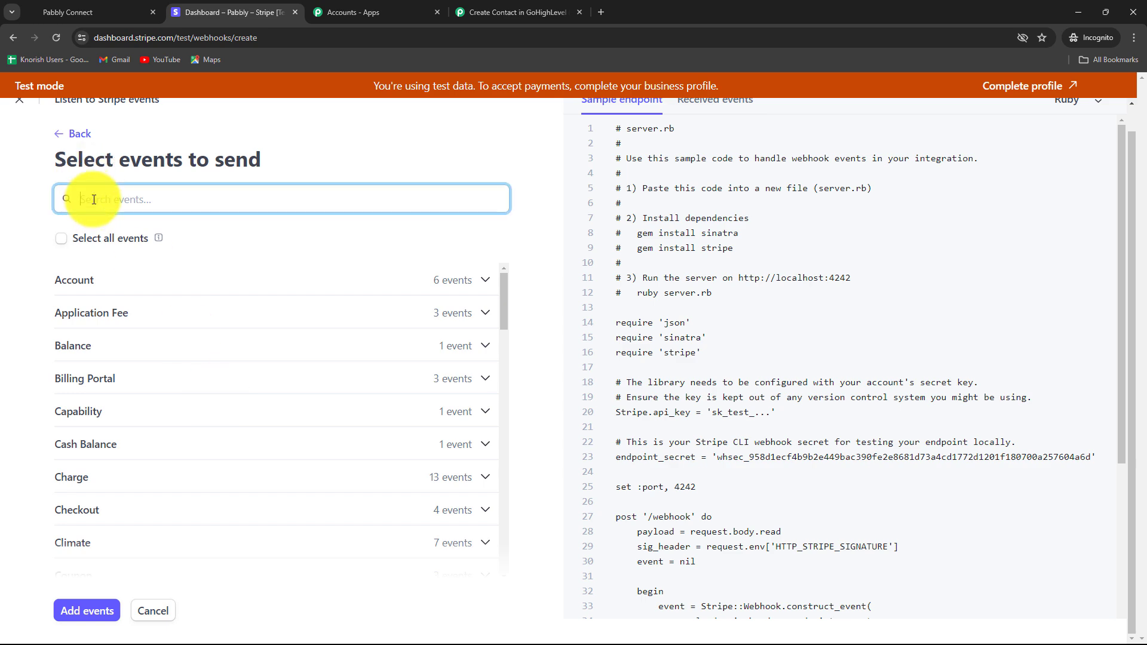
pyautogui.write('custo')
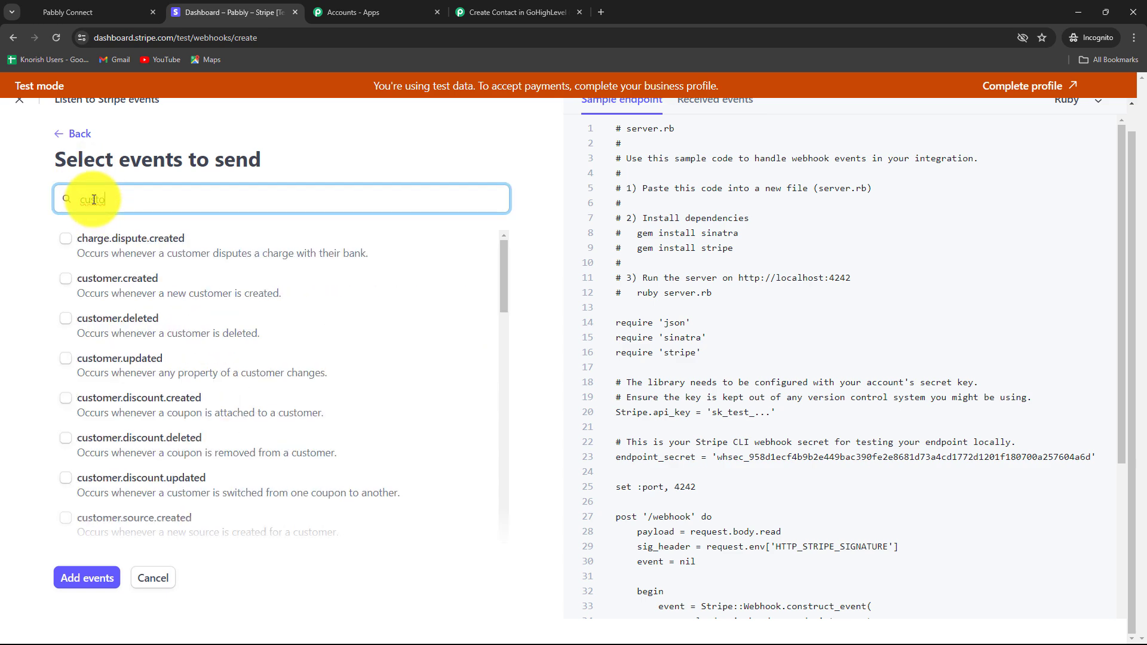
pyautogui.write('mer s')
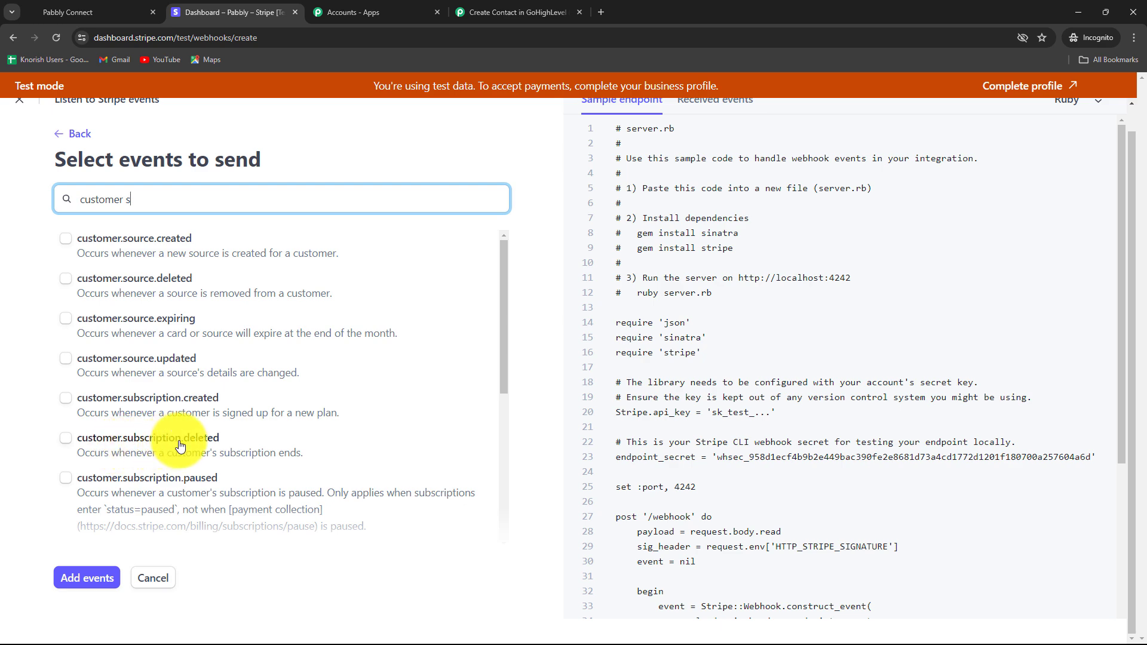
pyautogui.click(66, 441)
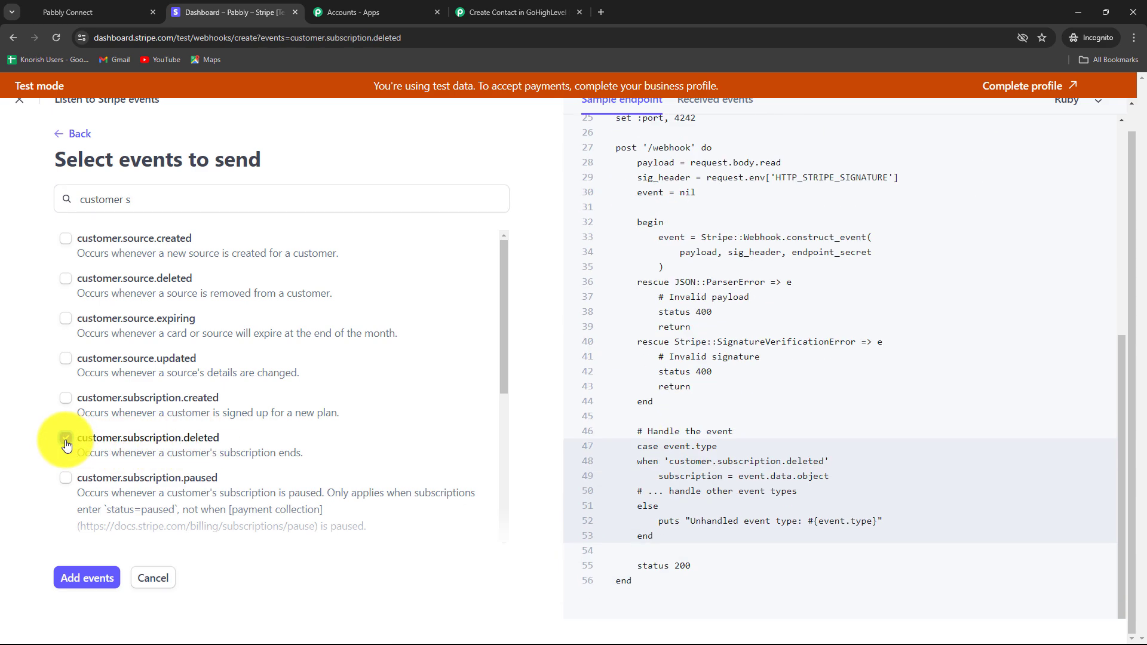
pyautogui.click(84, 578)
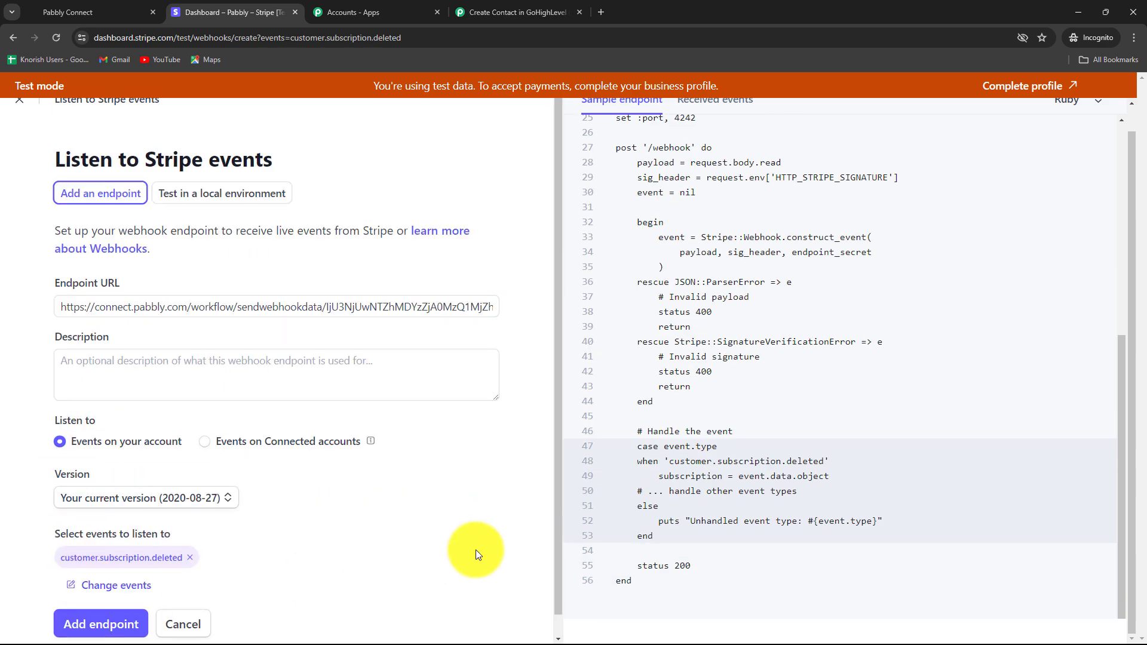
pyautogui.scroll(-1, 476, 550)
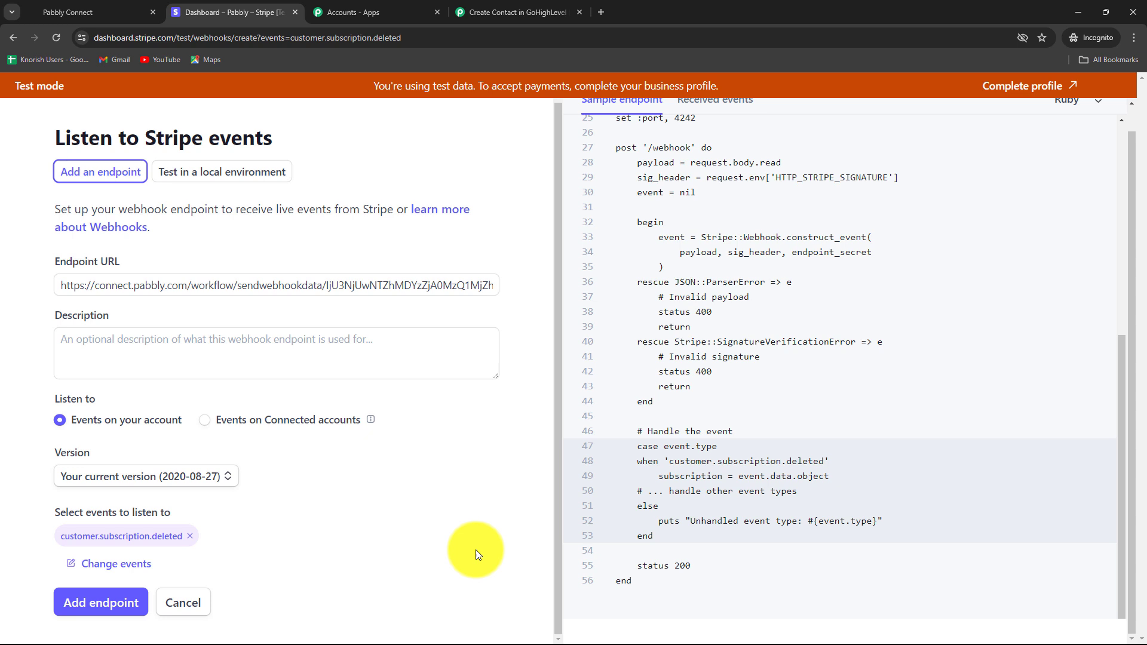
pyautogui.click(91, 606)
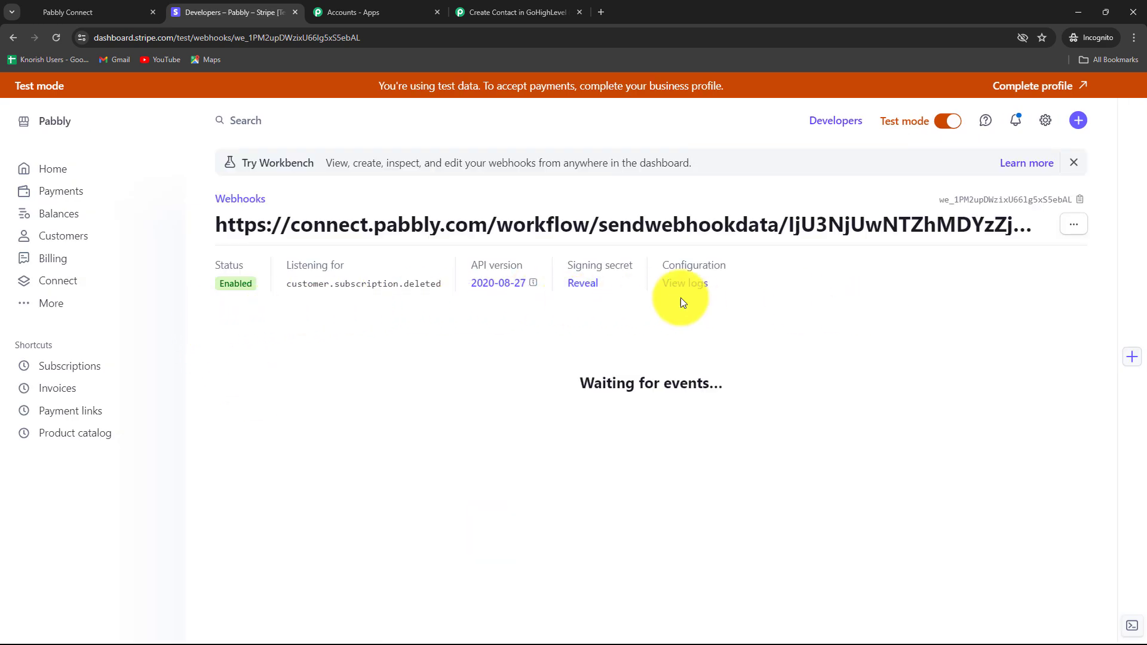
# - Check the Pabbly trigger is still waiting for a webhook response, then return to Stripe
pyautogui.click(478, 11)
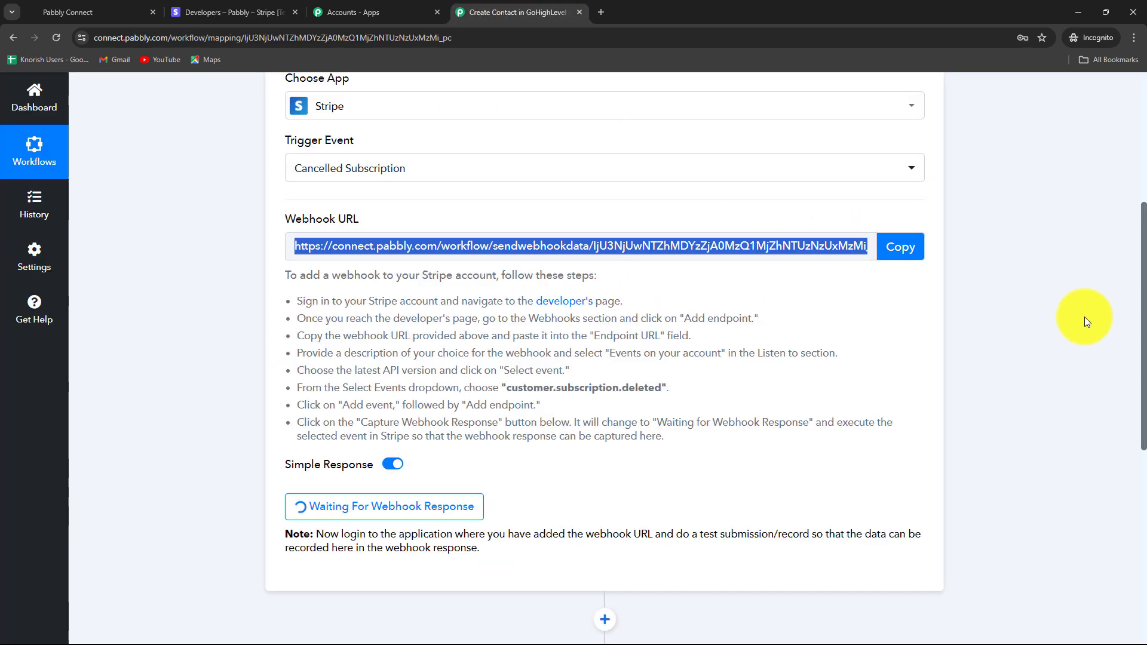
pyautogui.scroll(-3, 1087, 317)
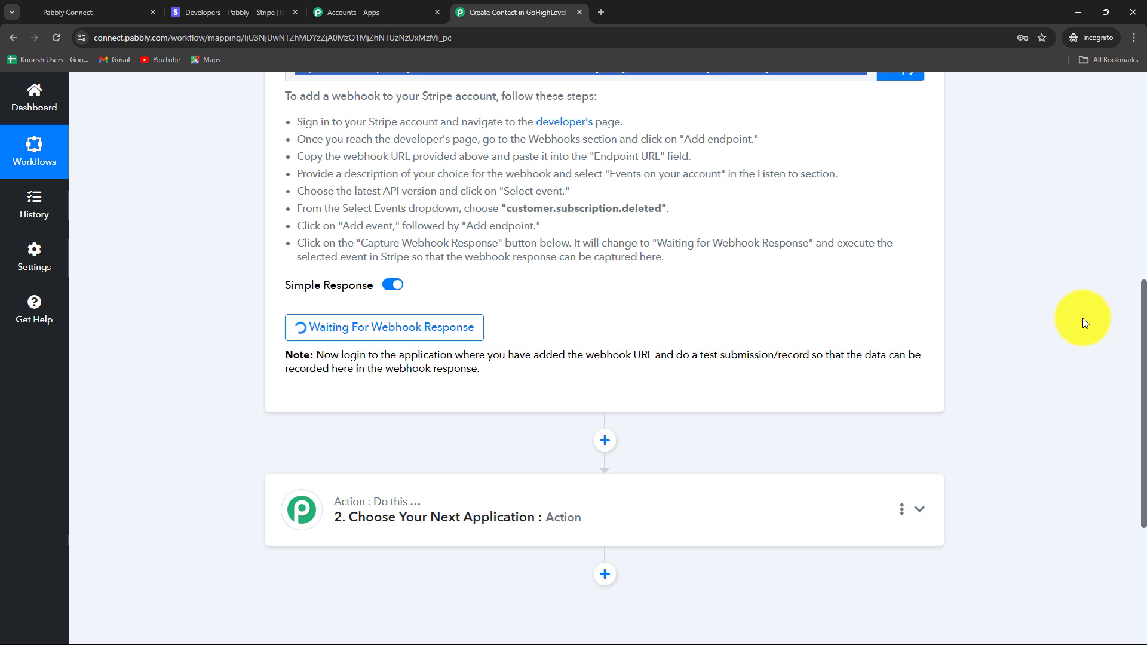
pyautogui.scroll(5, 1082, 318)
pyautogui.scroll(1, 1075, 328)
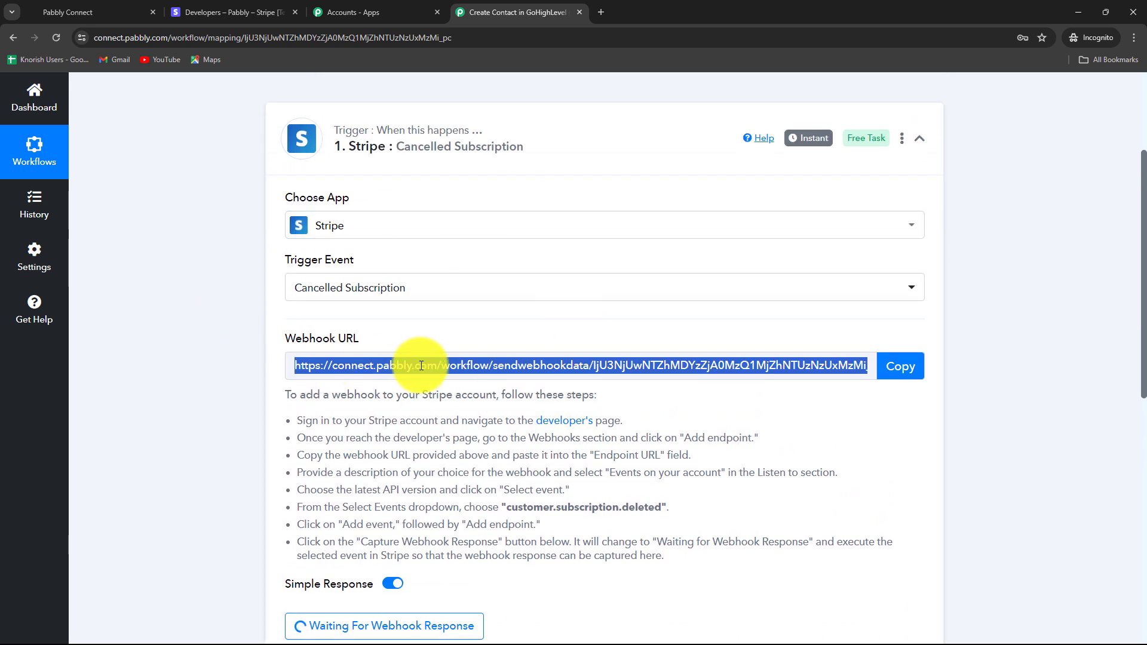
pyautogui.click(217, 10)
# - Cancel the newest Test Product subscription immediately, filter to Canceled, and check Pabbly's captured response
pyautogui.click(41, 366)
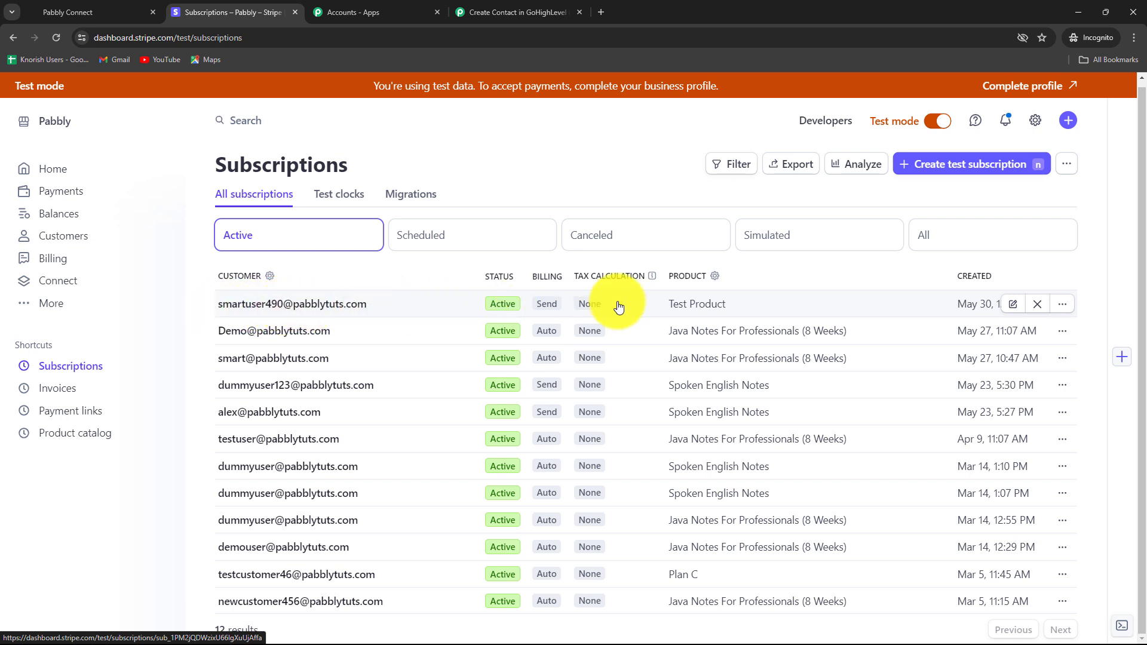
pyautogui.click(1062, 304)
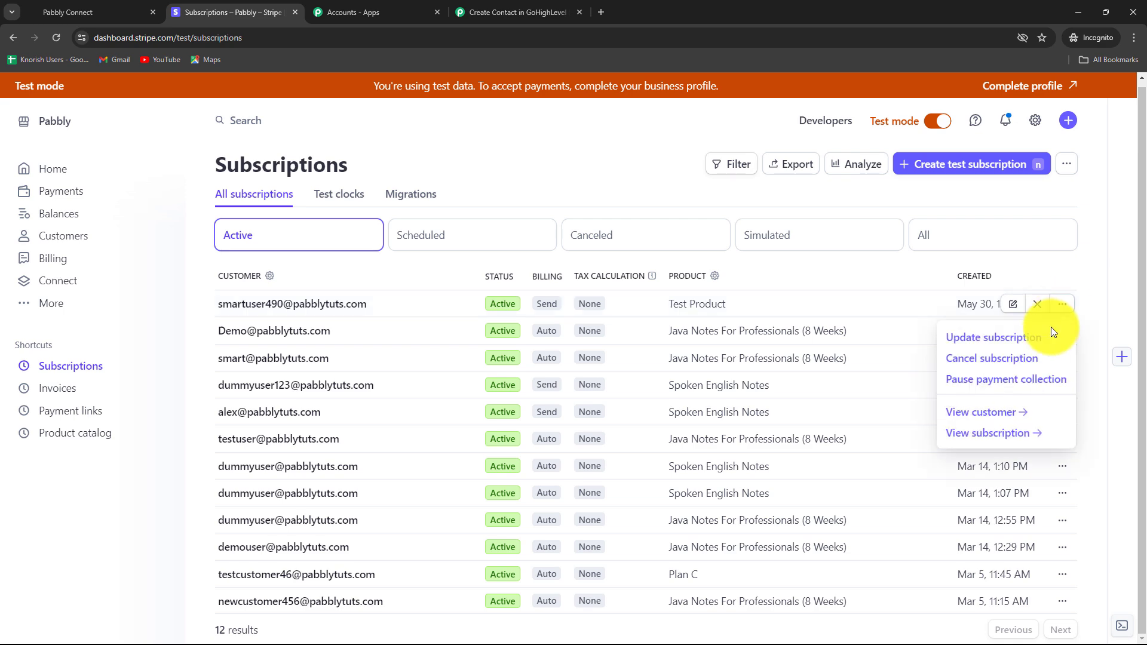
pyautogui.click(992, 358)
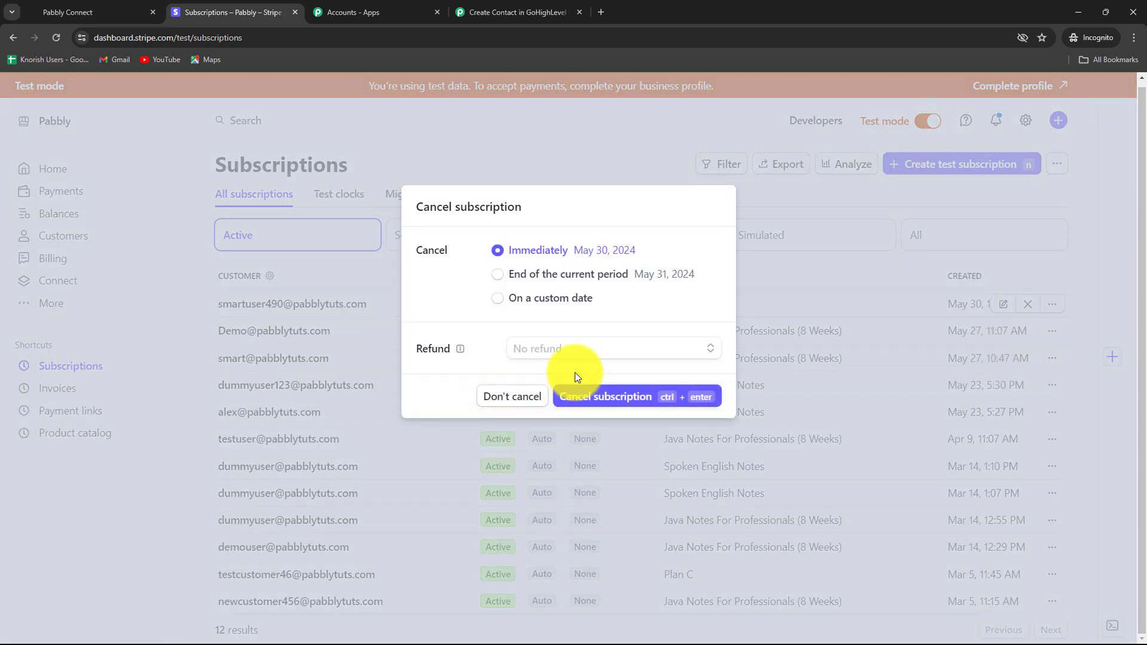
pyautogui.click(595, 399)
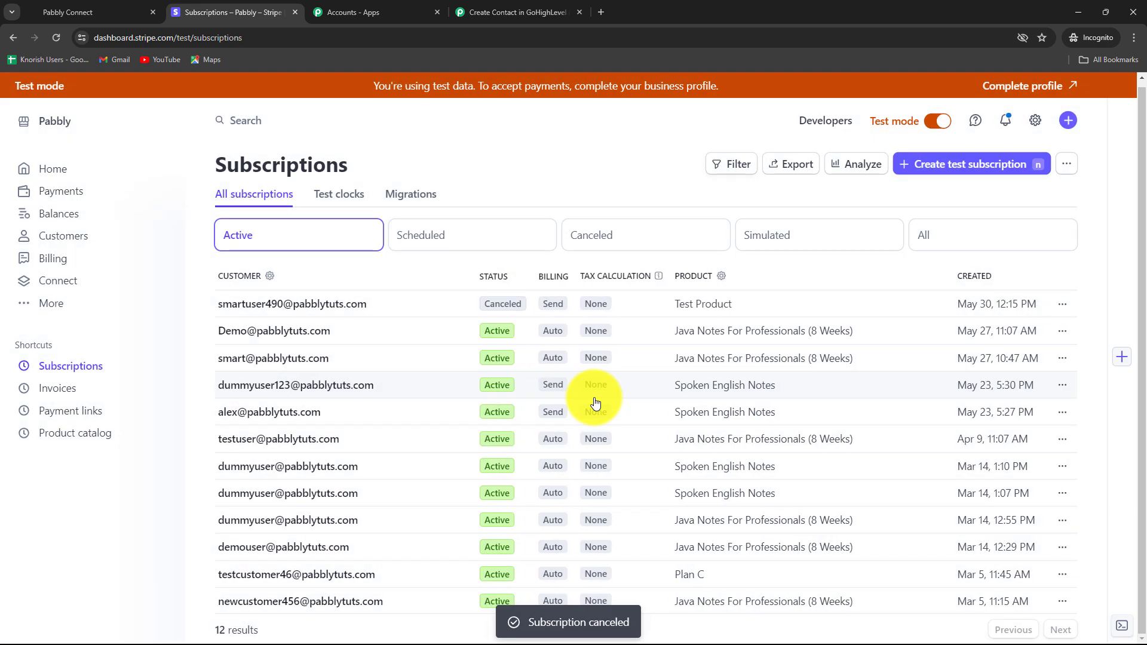
pyautogui.click(601, 238)
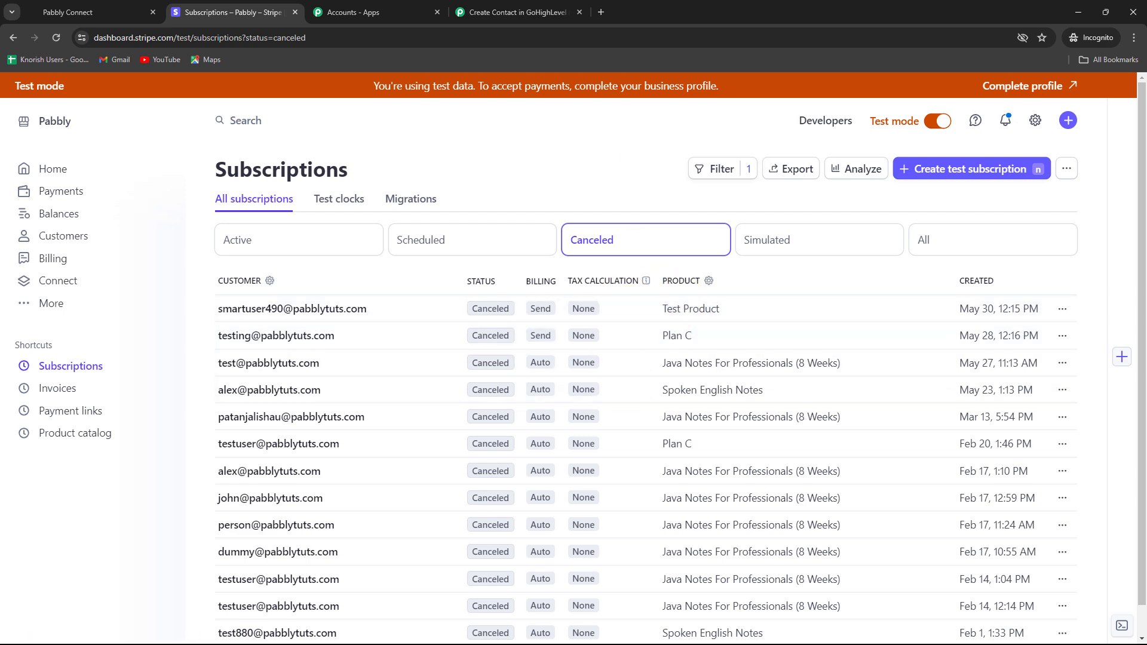
pyautogui.click(454, 5)
pyautogui.scroll(-10, 988, 410)
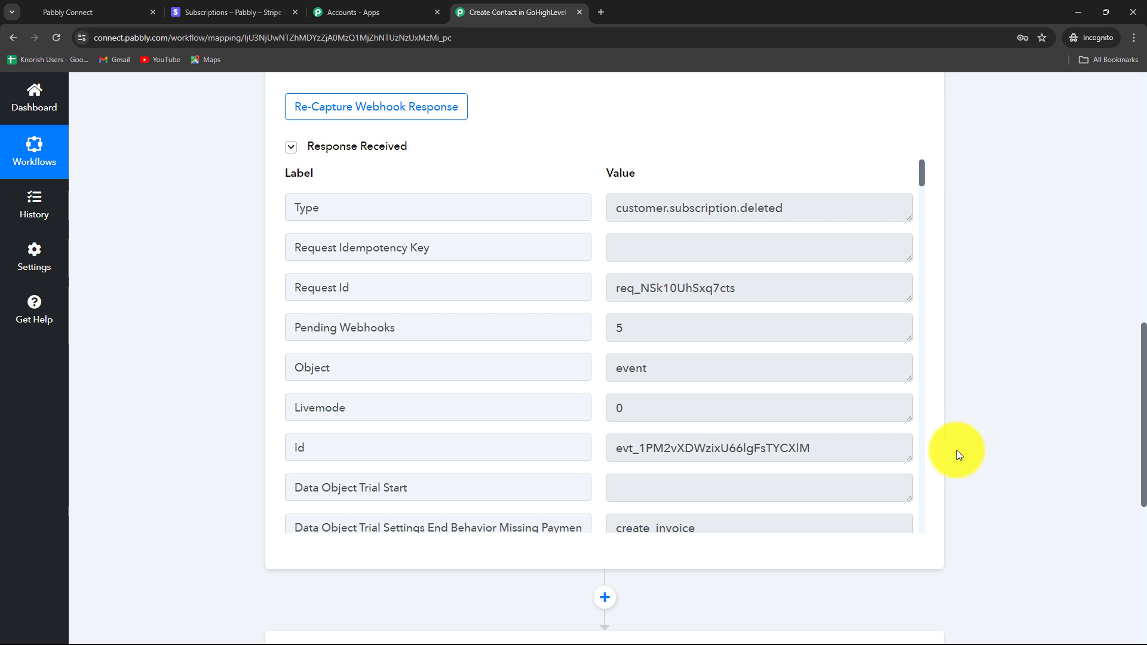
pyautogui.moveTo(608, 213); pyautogui.dragTo(790, 217)
pyautogui.scroll(-6, 730, 353)
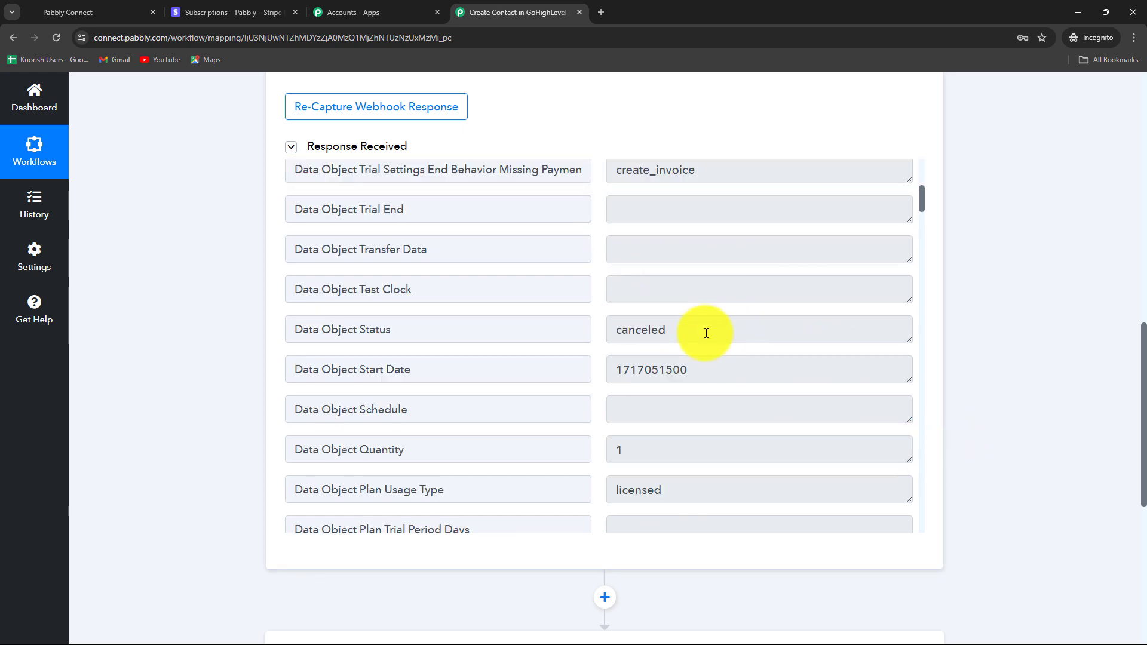
pyautogui.moveTo(688, 330); pyautogui.dragTo(611, 345)
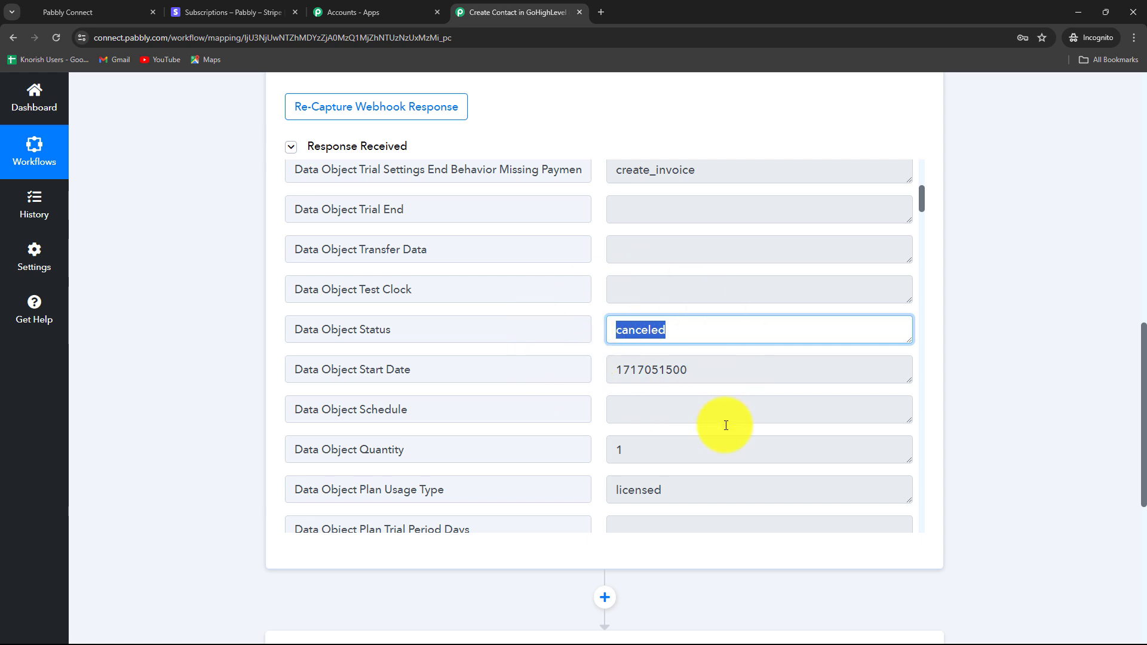
pyautogui.scroll(-8, 728, 422)
pyautogui.scroll(-10, 725, 425)
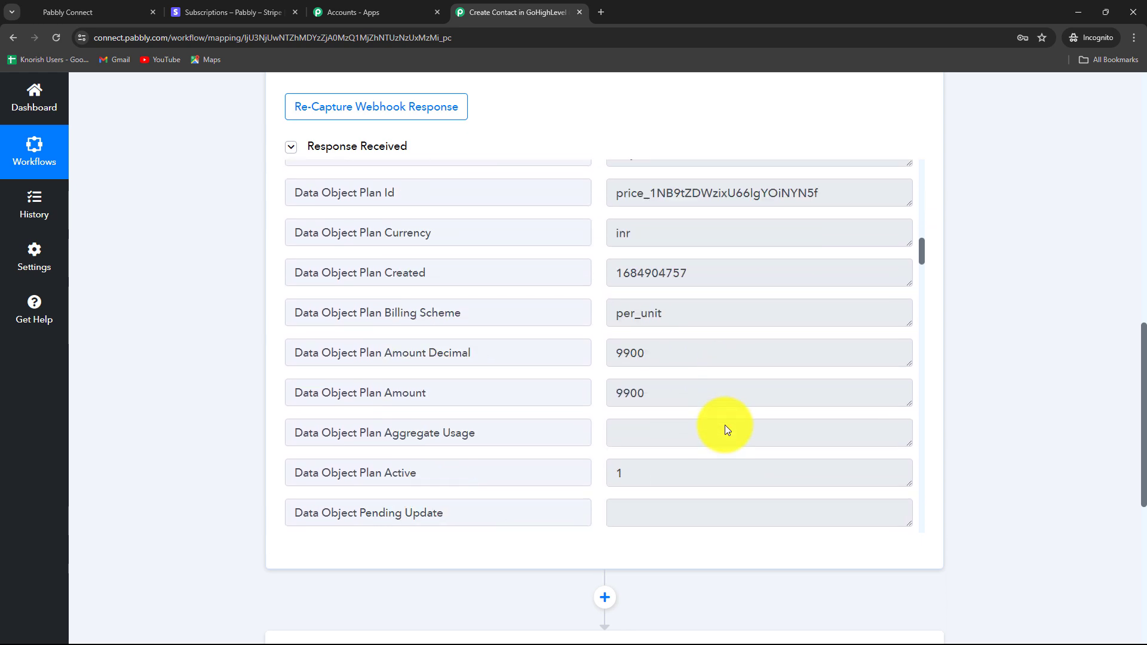
pyautogui.scroll(4, 726, 425)
pyautogui.moveTo(706, 303); pyautogui.dragTo(607, 297)
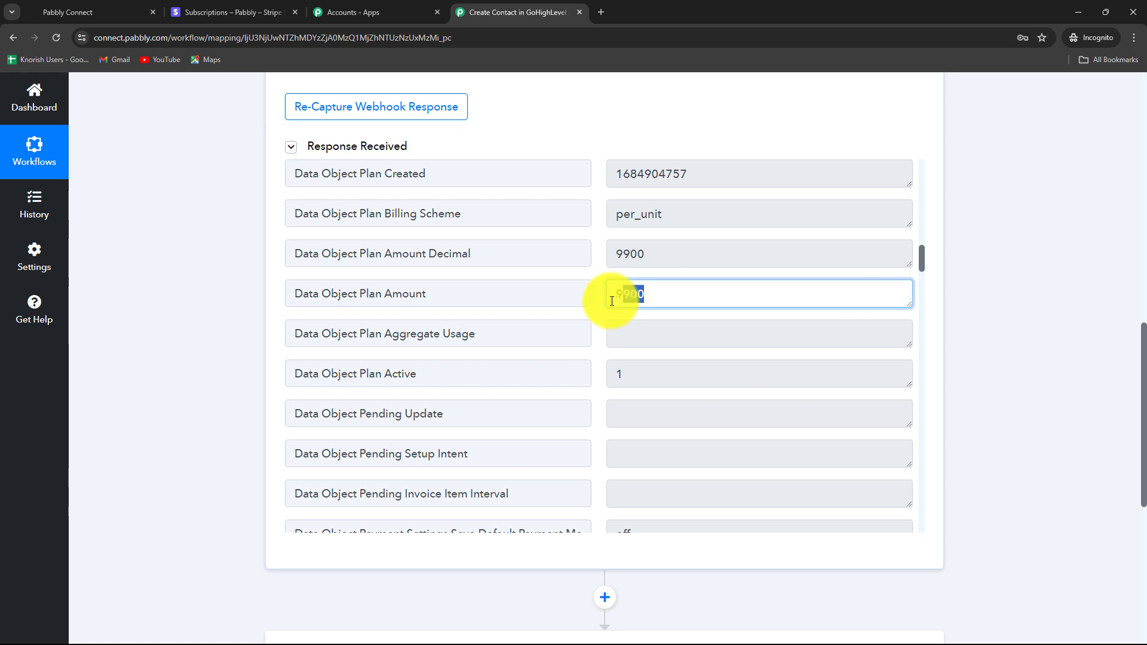
pyautogui.scroll(-5, 779, 425)
pyautogui.scroll(-10, 779, 426)
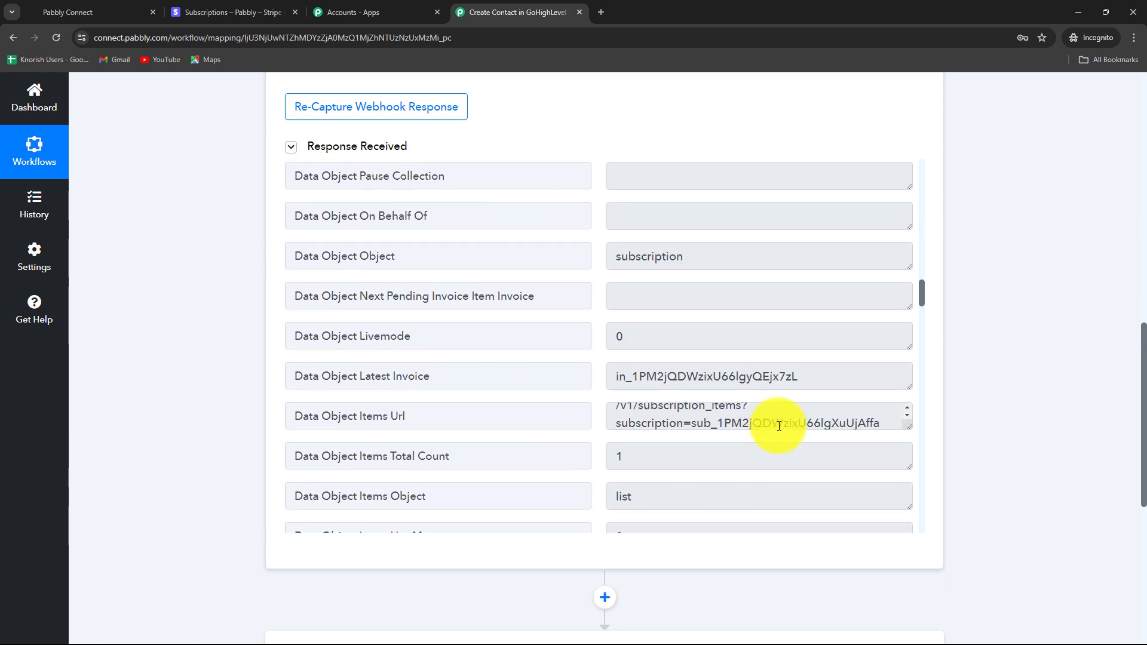
pyautogui.scroll(2, 763, 494)
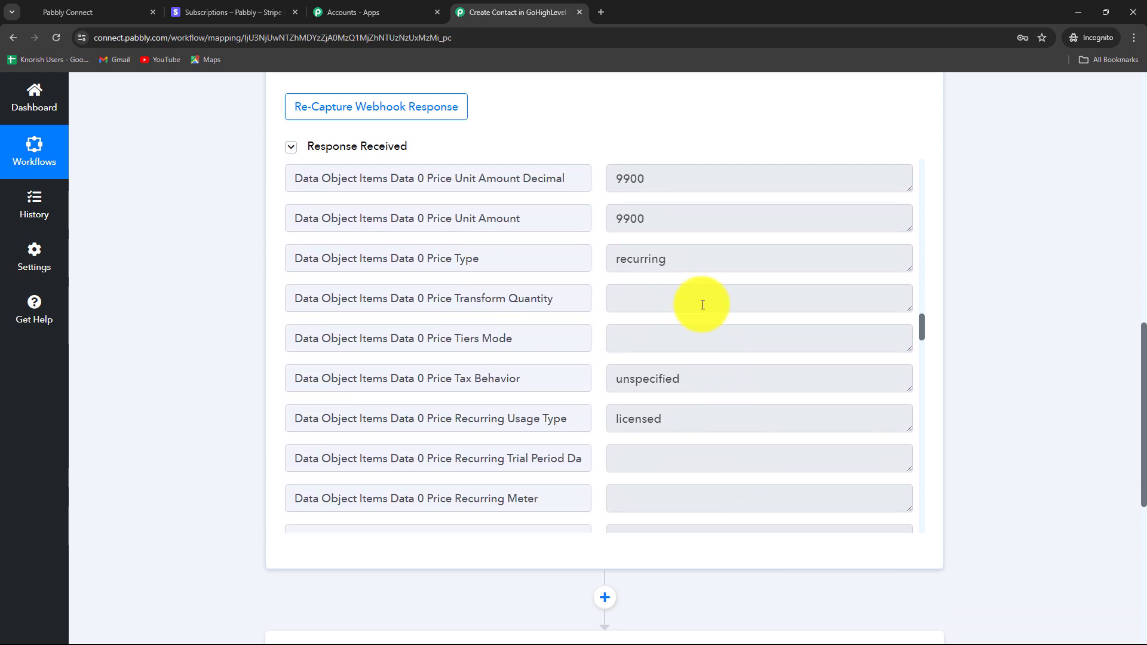
pyautogui.moveTo(681, 260); pyautogui.dragTo(603, 267)
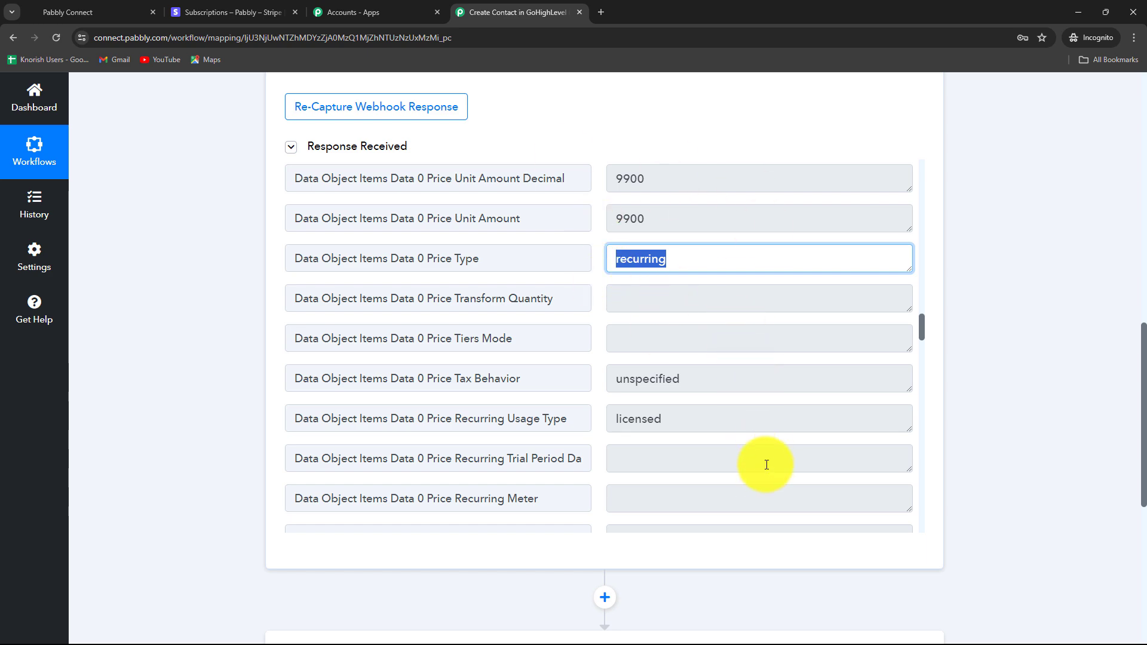
pyautogui.scroll(-4, 763, 485)
pyautogui.scroll(-15, 762, 484)
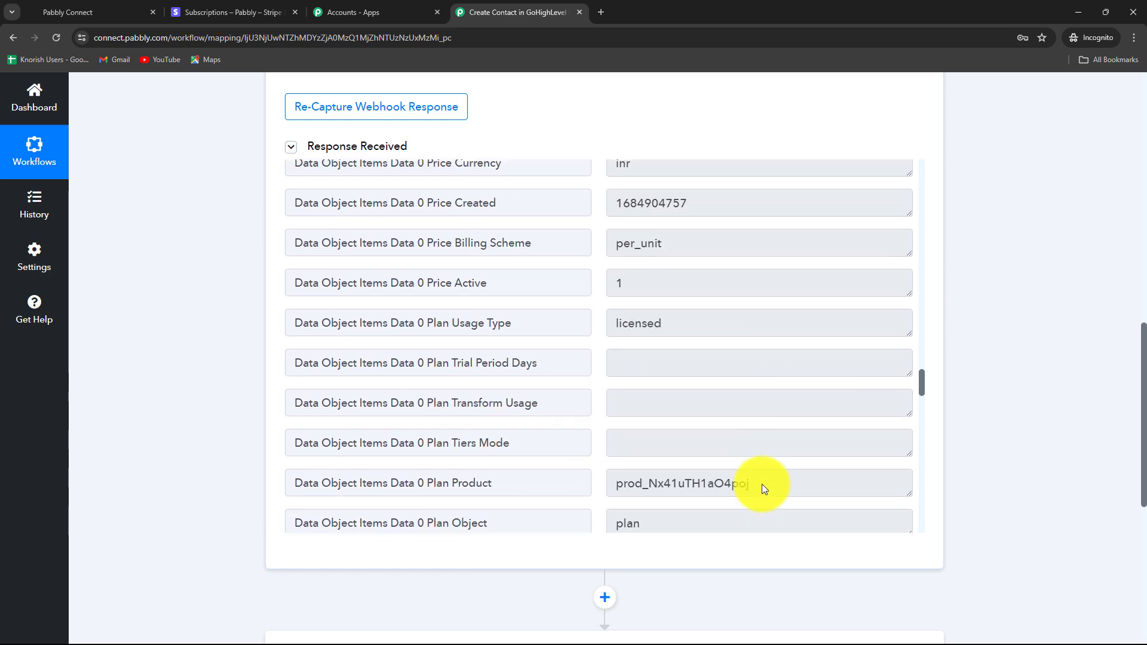
pyautogui.scroll(15, 754, 442)
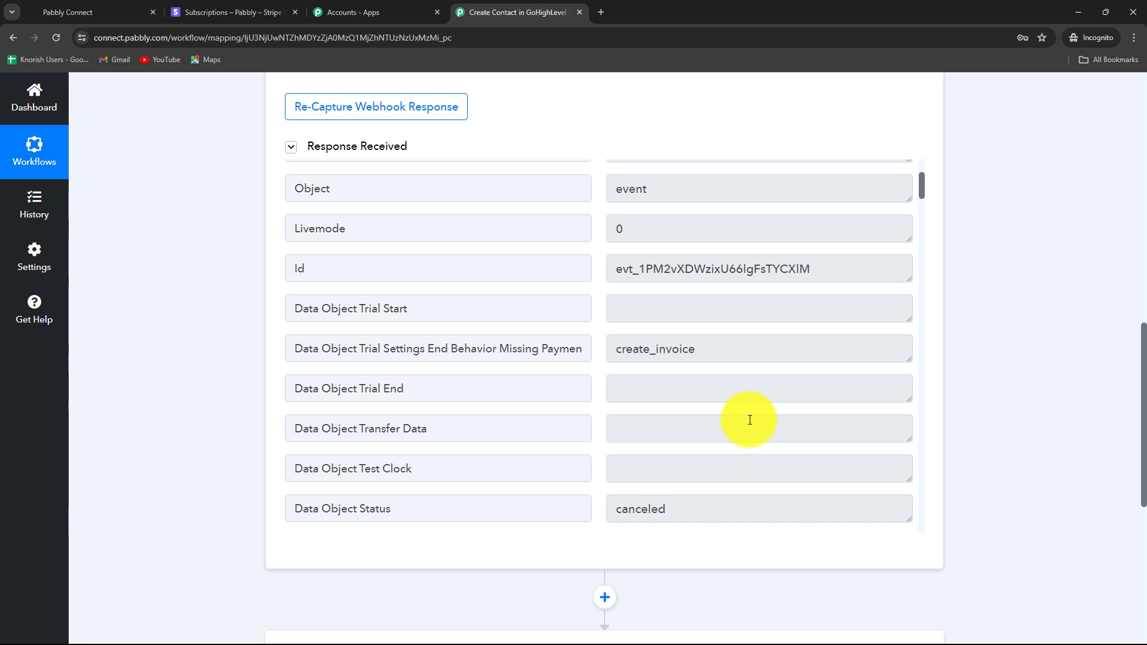
pyautogui.click(230, 12)
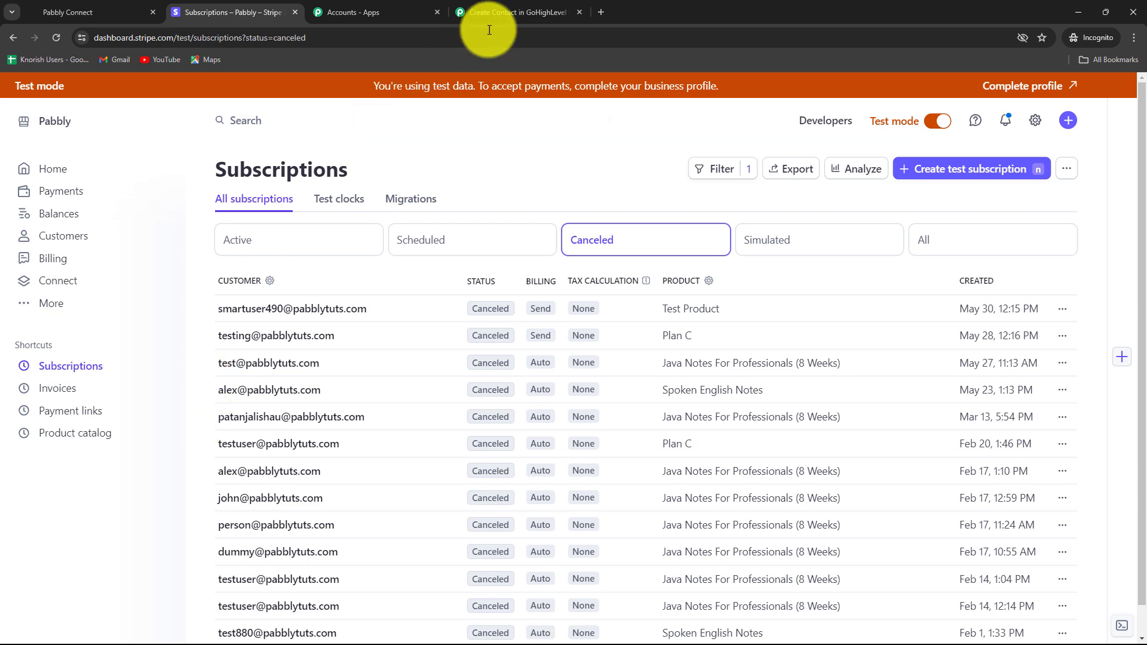
pyautogui.click(508, 12)
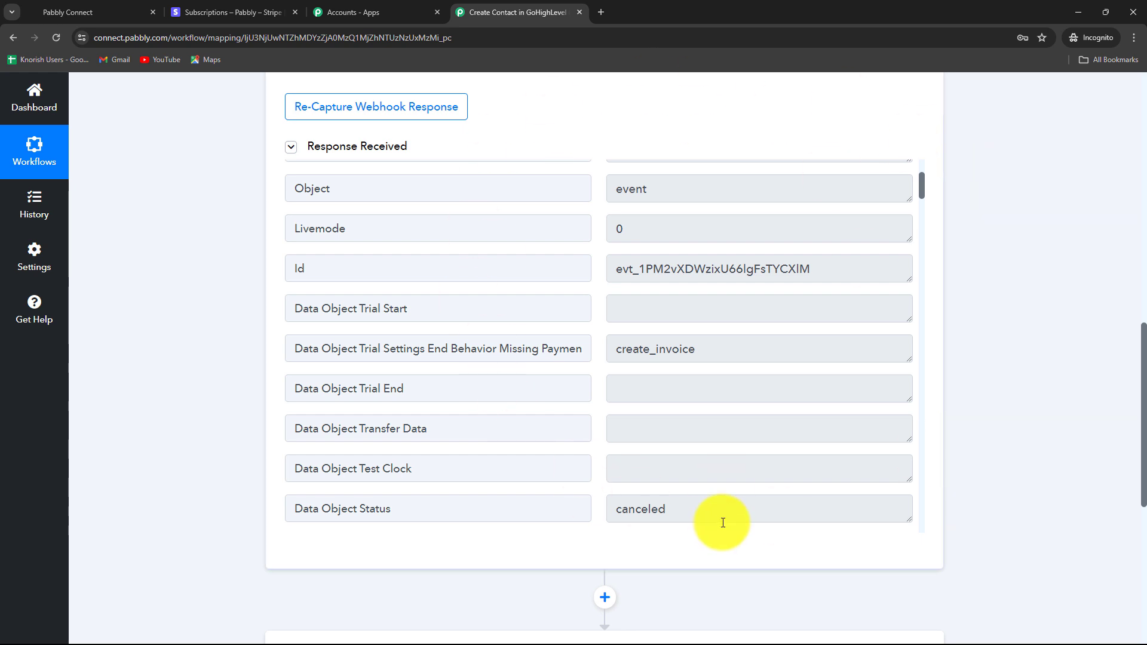
pyautogui.click(68, 18)
pyautogui.click(512, 11)
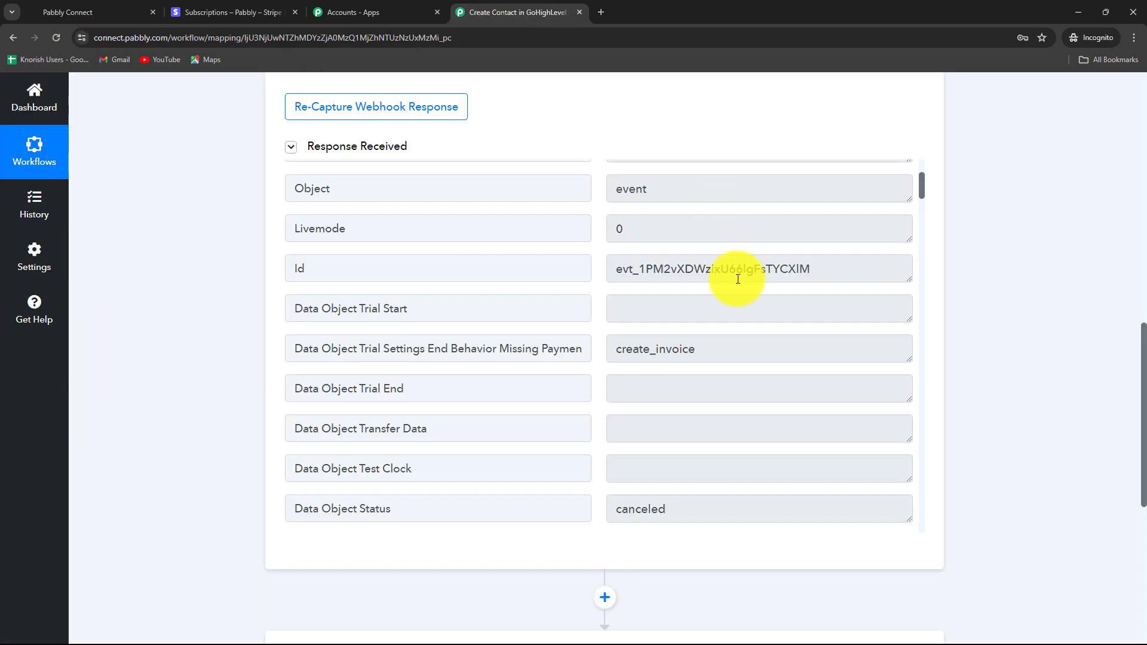
pyautogui.scroll(-15, 743, 397)
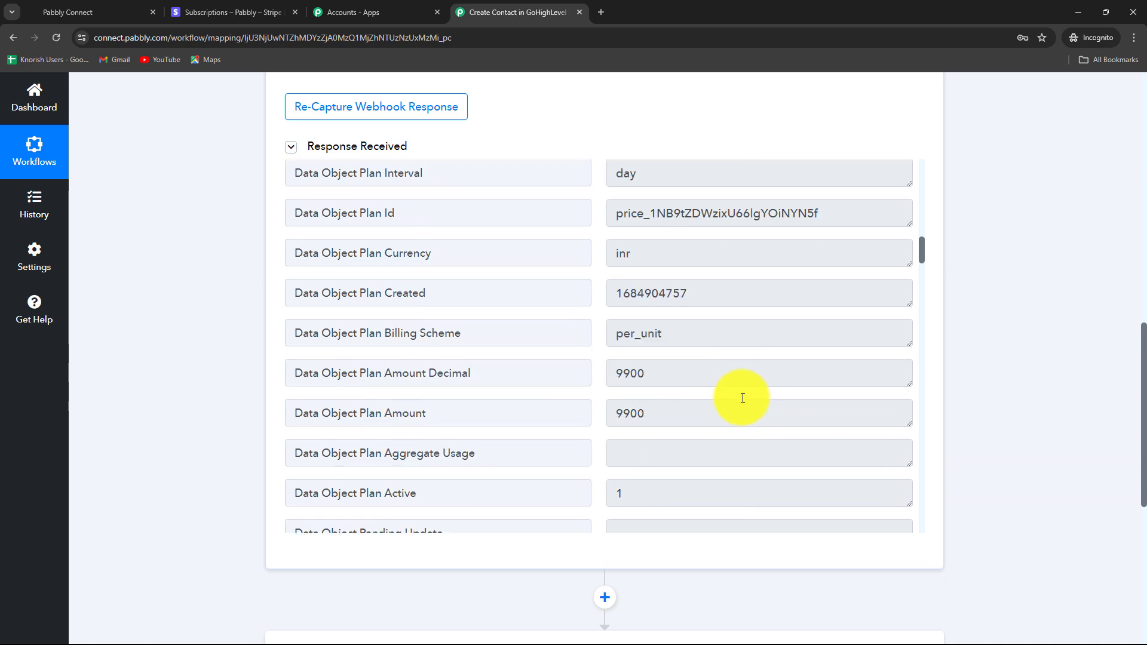
pyautogui.scroll(-14, 743, 398)
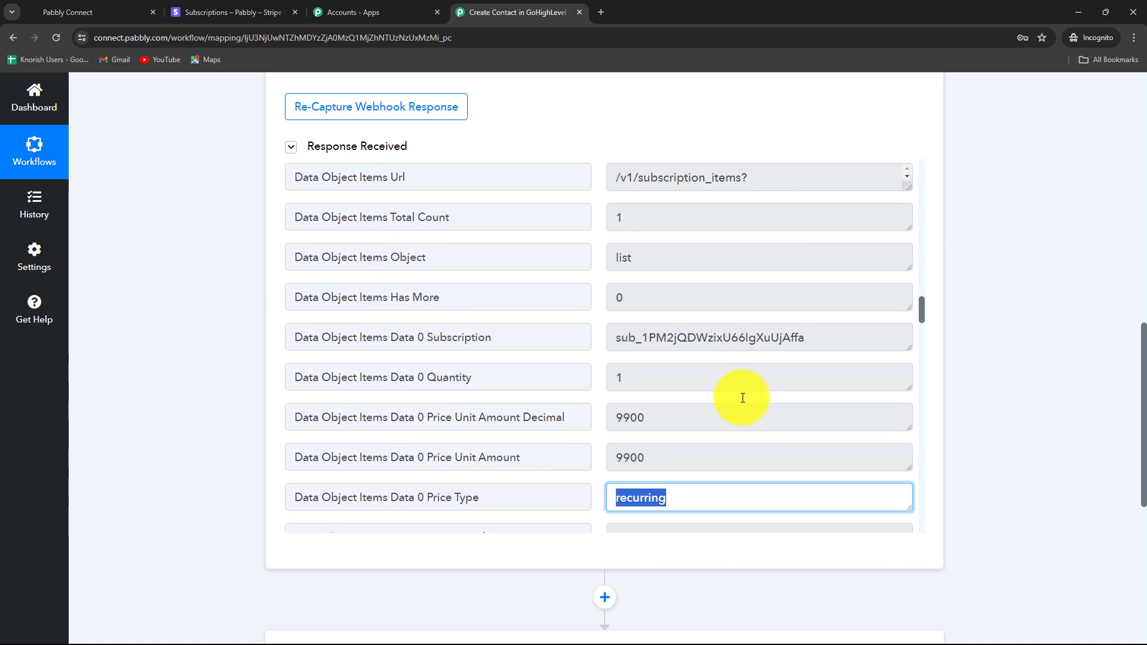
pyautogui.click(734, 395)
pyautogui.scroll(-10, 734, 445)
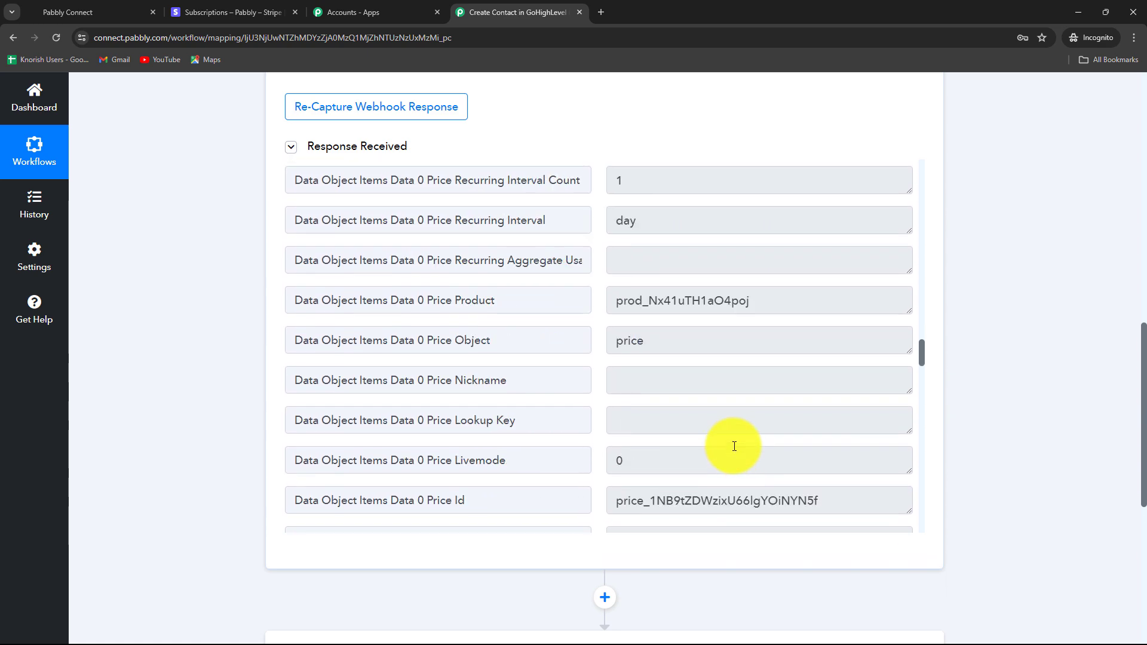
pyautogui.scroll(-5, 734, 447)
pyautogui.scroll(-4, 735, 446)
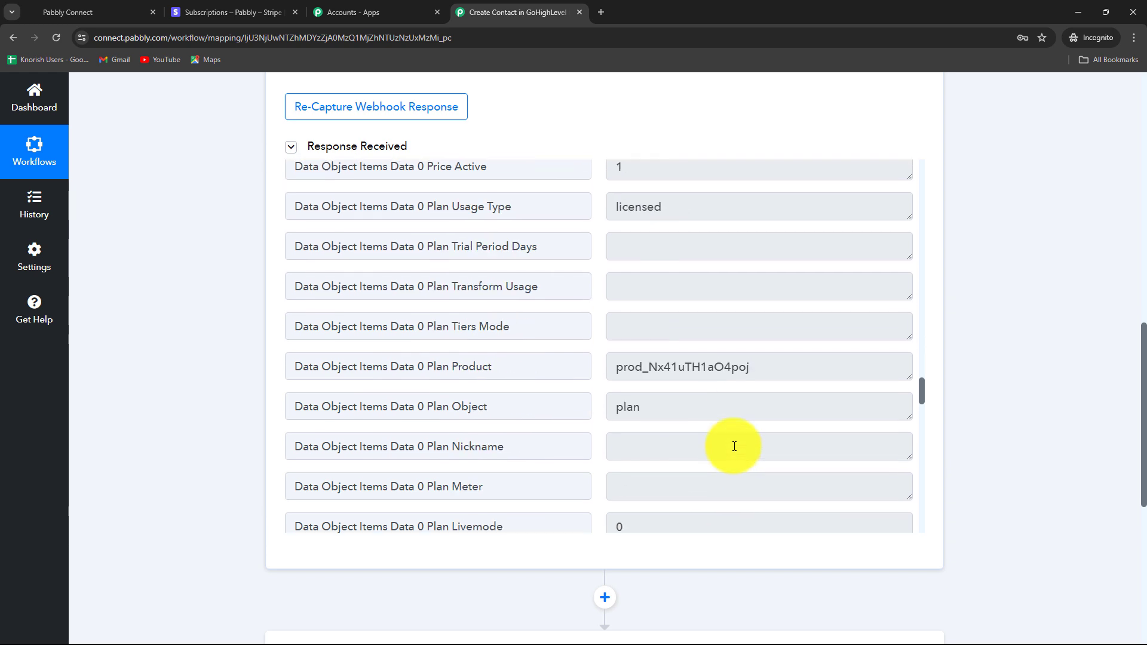
pyautogui.scroll(-9, 735, 446)
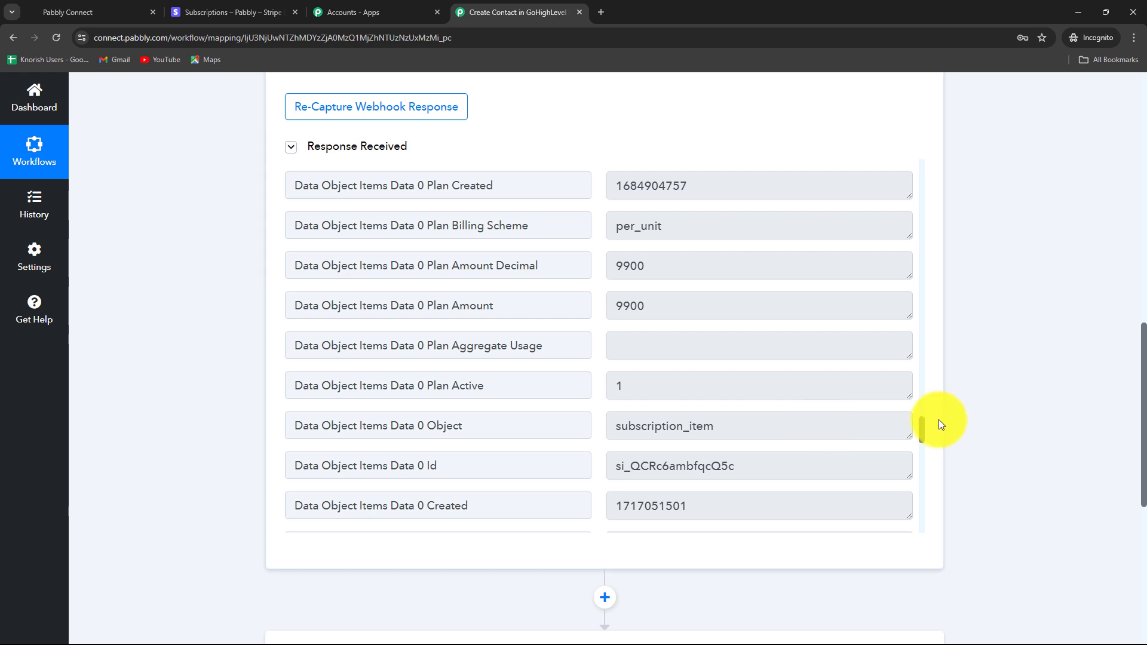
pyautogui.scroll(-1, 1083, 412)
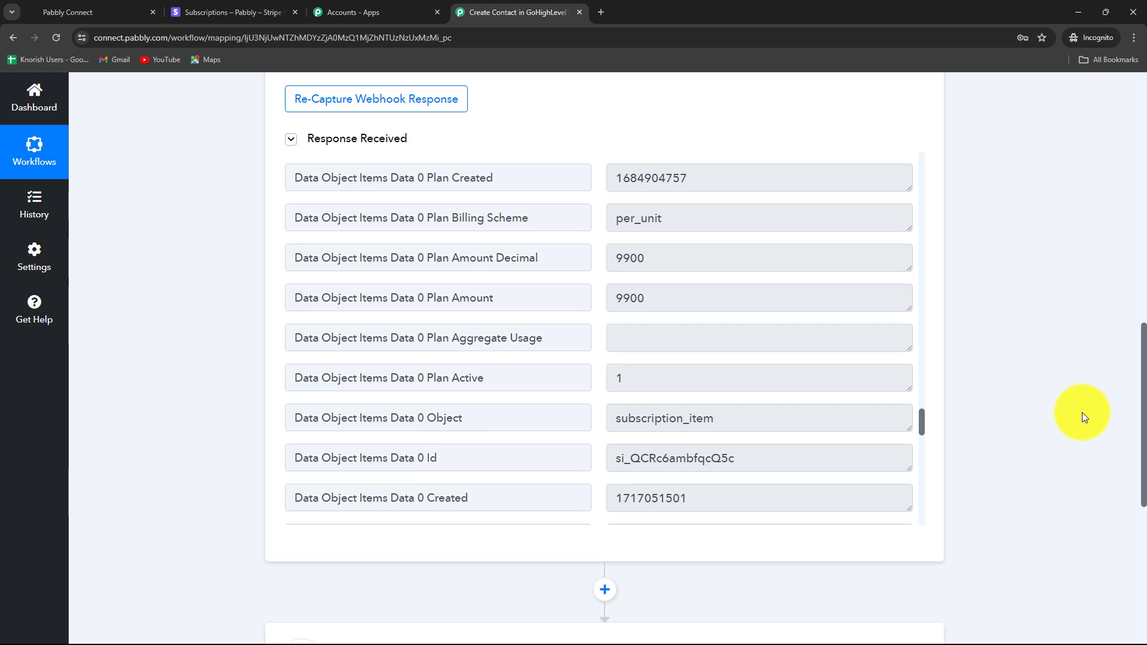
pyautogui.scroll(-5, 1081, 414)
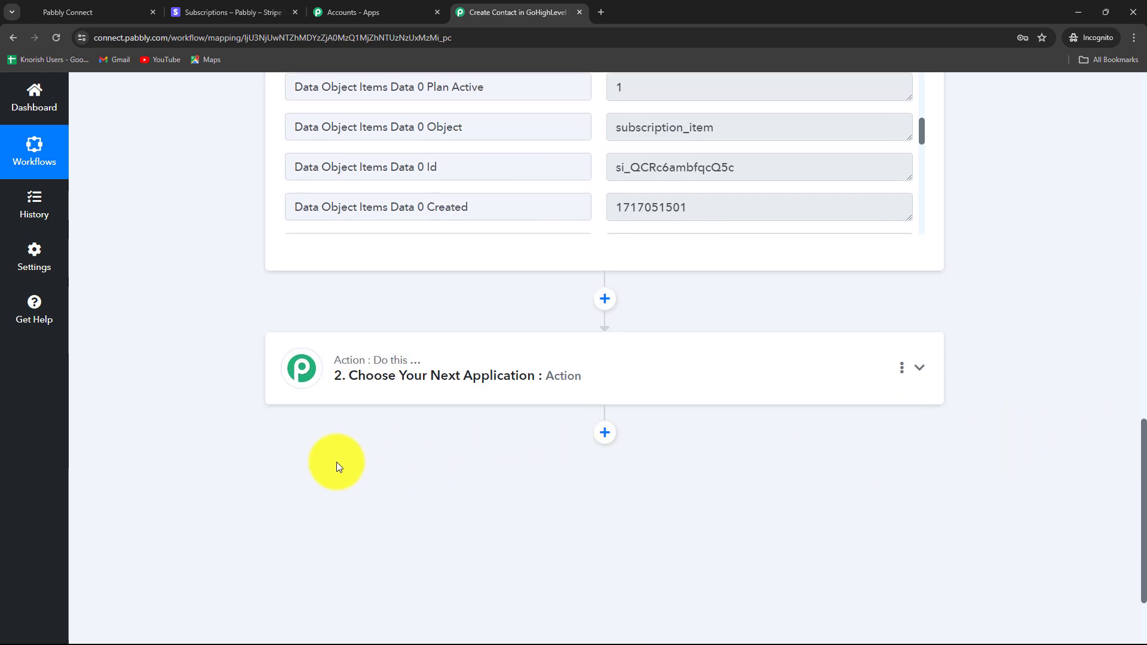
# - Pick Stripe as the app for the second action step
pyautogui.click(386, 394)
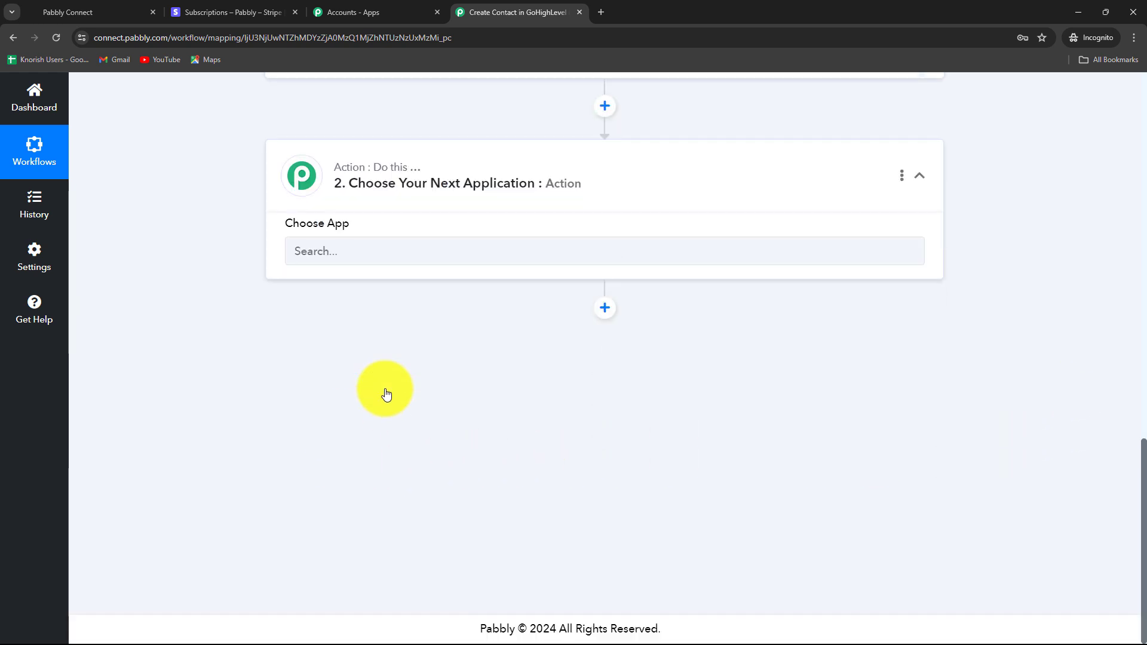
pyautogui.scroll(3, 347, 359)
pyautogui.click(316, 327)
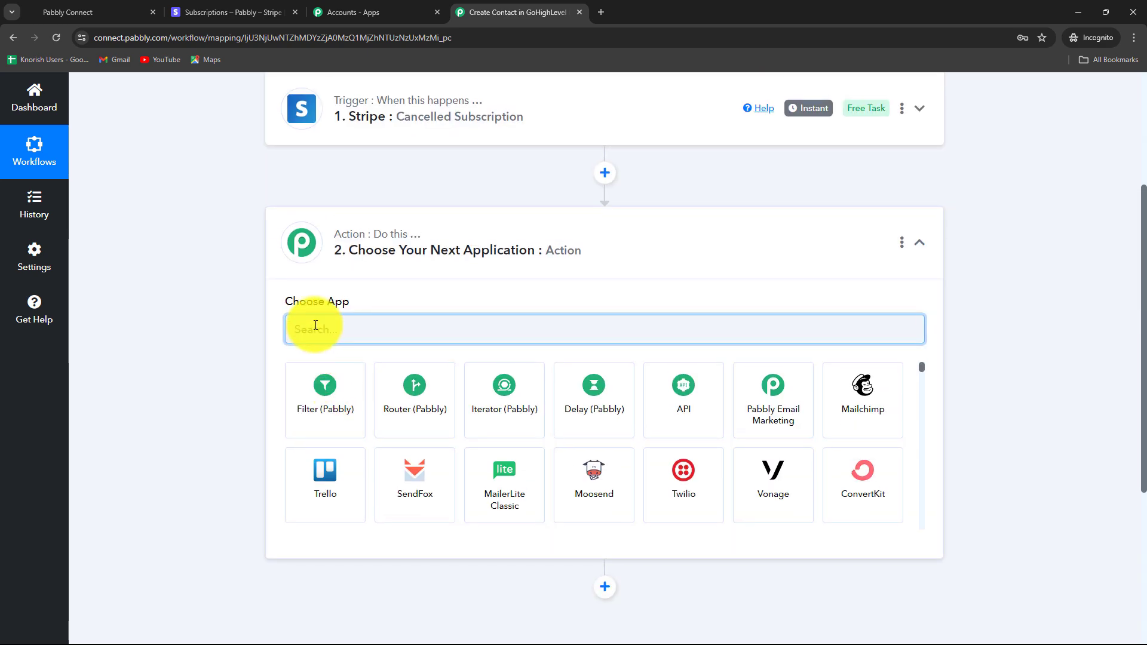
pyautogui.press('capslock')
pyautogui.write('S')
pyautogui.press('capslock')
pyautogui.write('tri')
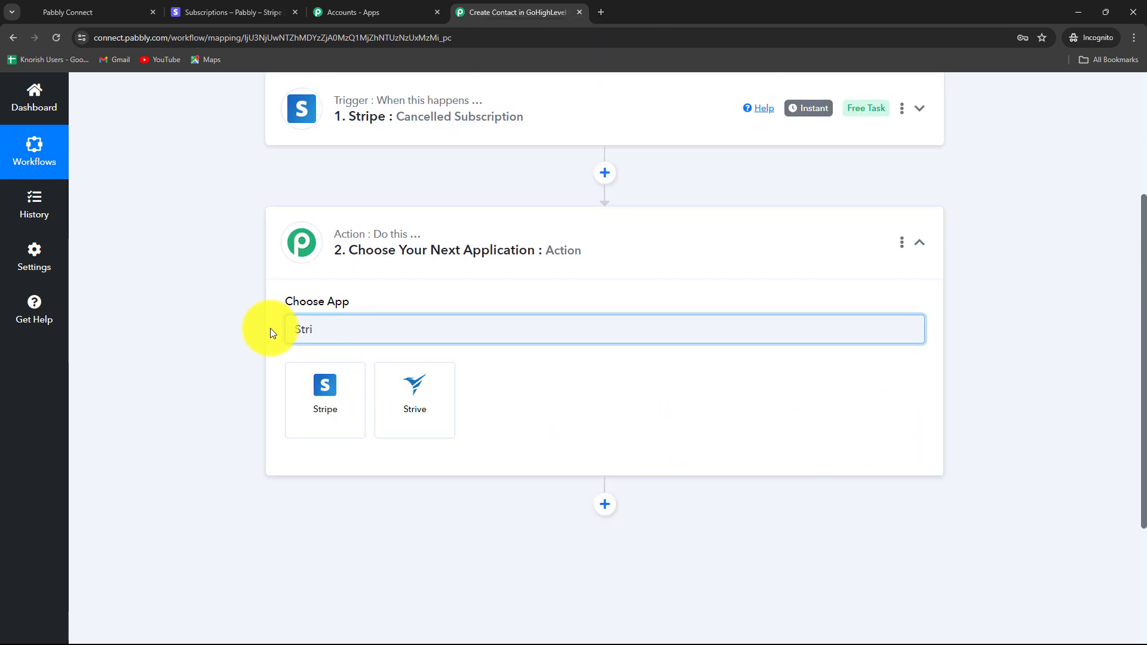
pyautogui.click(315, 407)
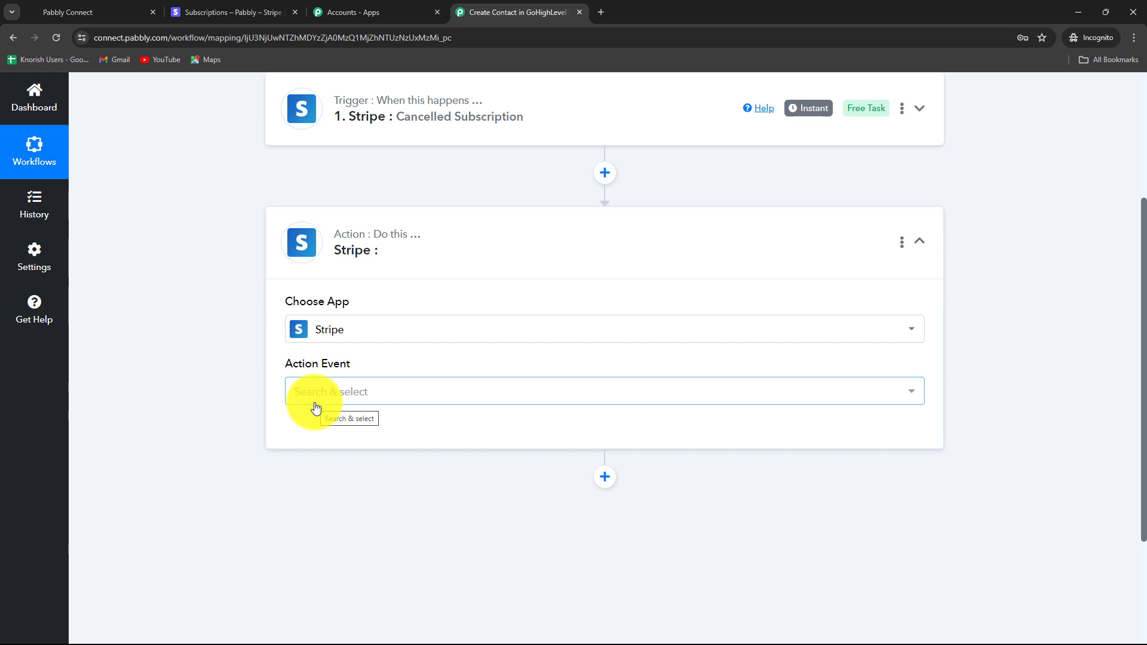
# - Set the action event to Retrieve a Customer by ID using the existing Stripe #1 connection
pyautogui.click(317, 404)
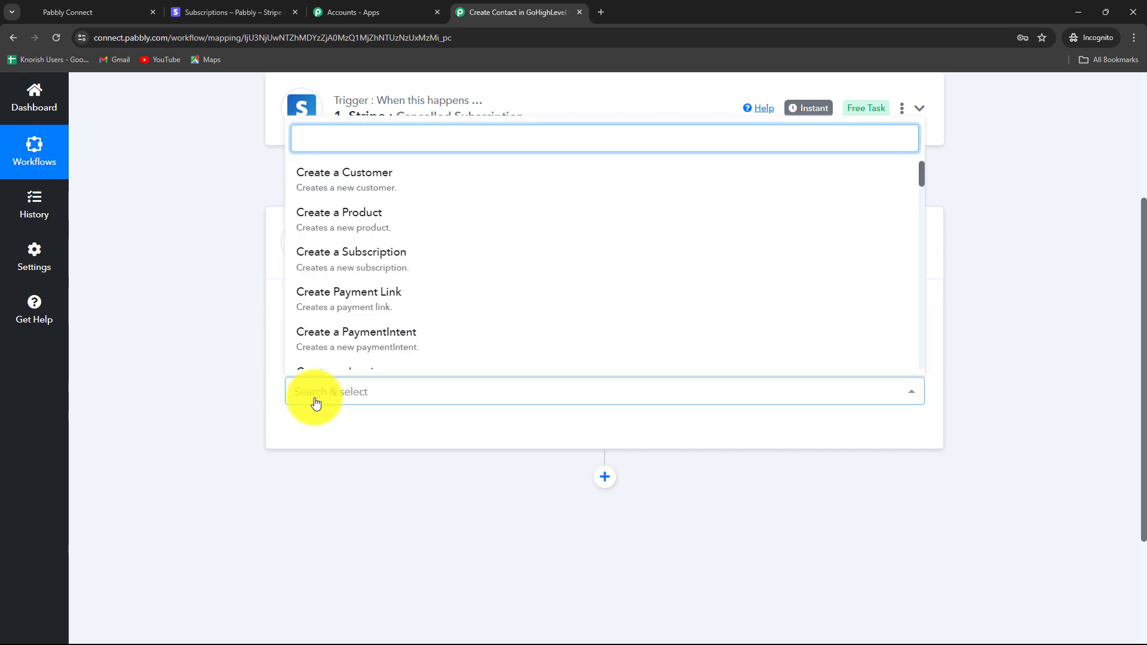
pyautogui.write('ret')
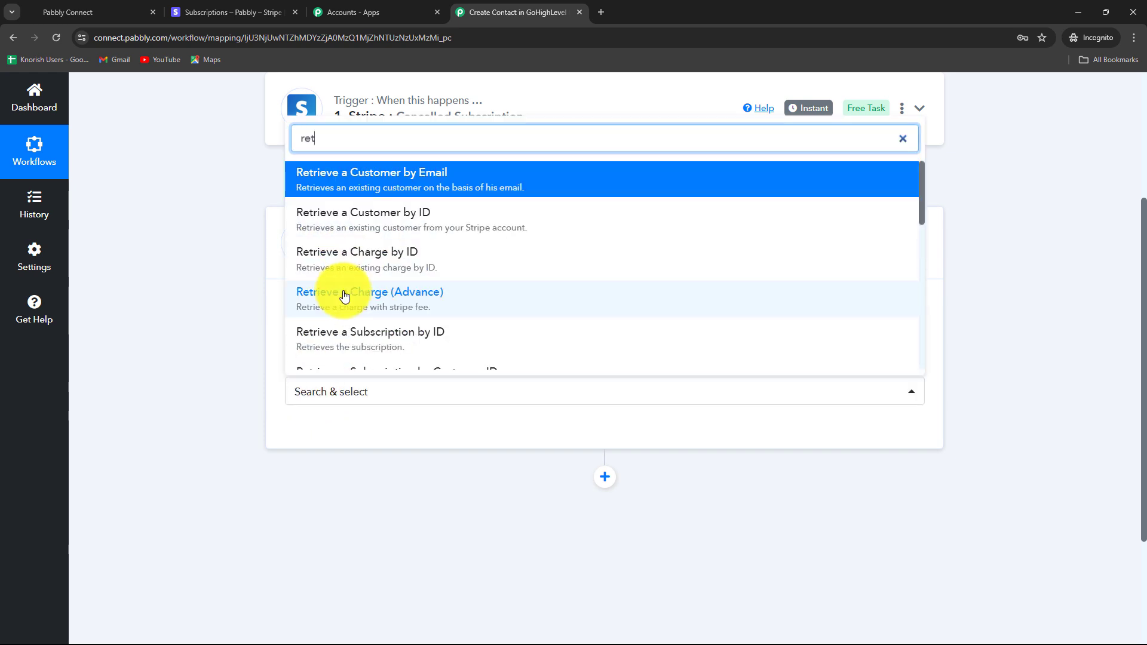
pyautogui.click(402, 225)
pyautogui.click(299, 437)
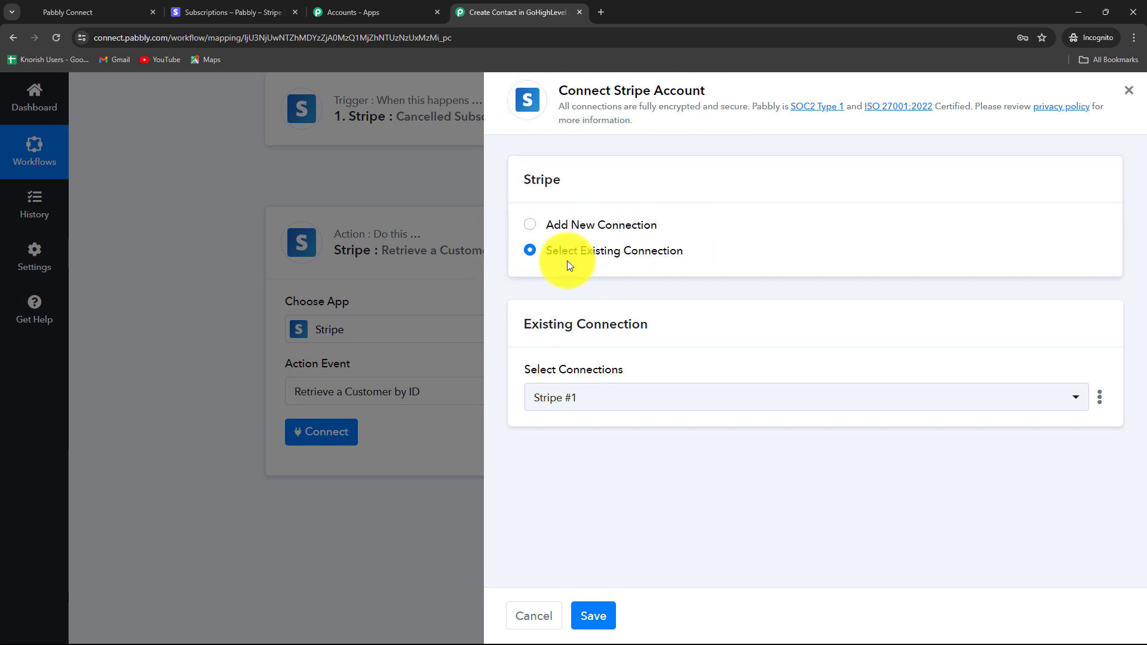
pyautogui.click(592, 616)
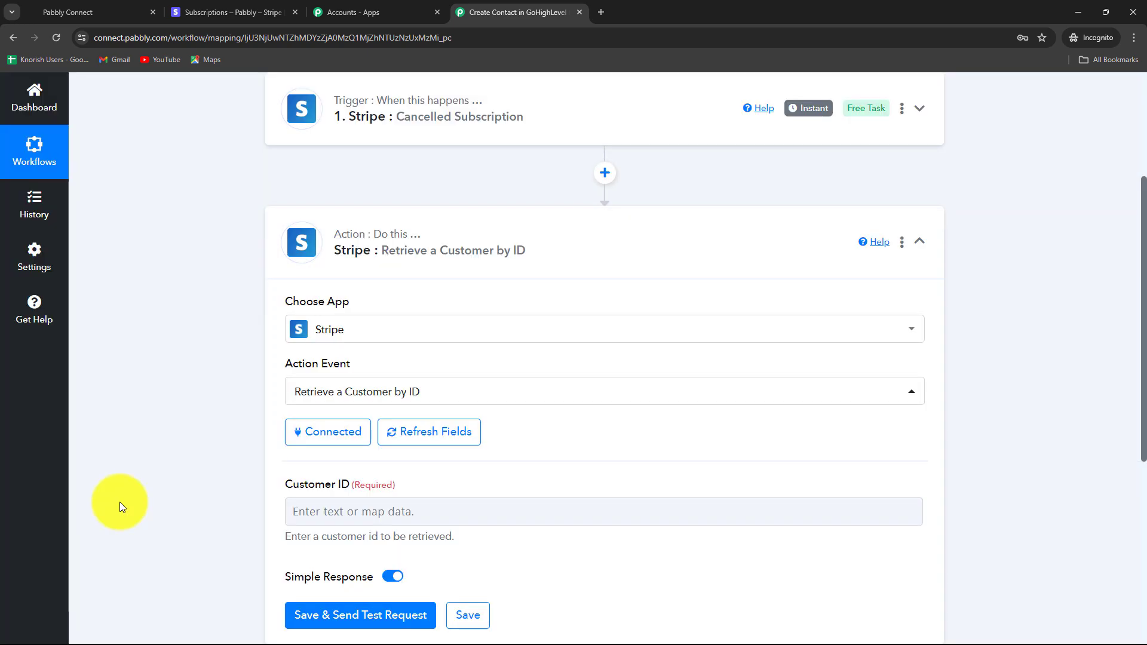
# - Map the Cancelled Subscription trigger's Data Object Customer value into the Customer ID field
pyautogui.scroll(-3, 119, 502)
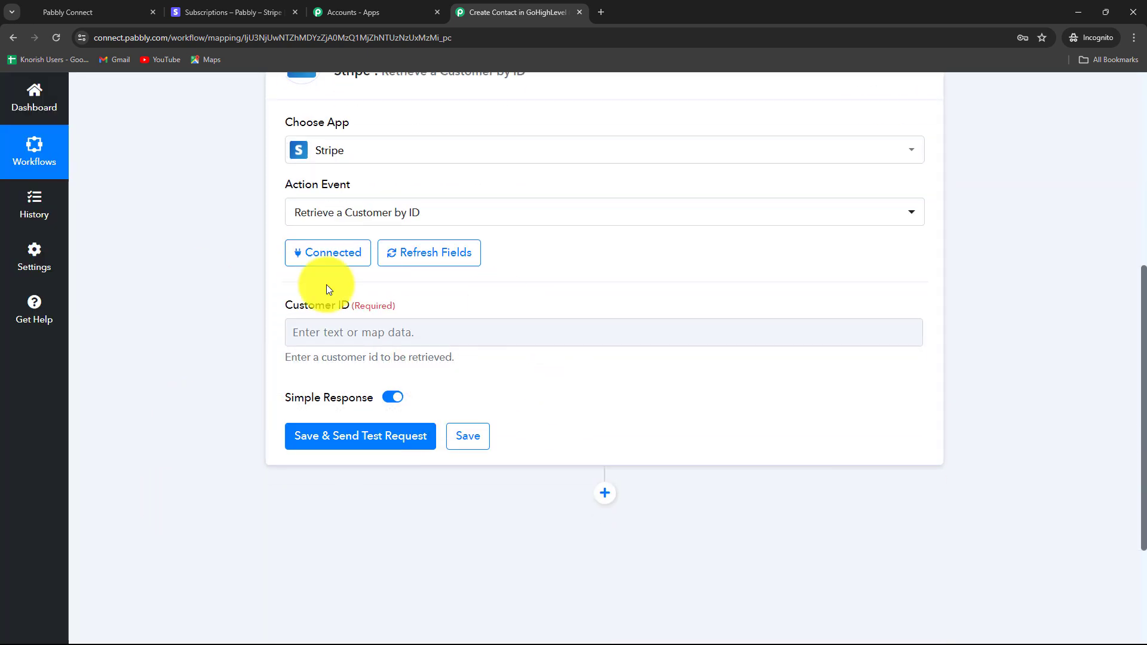
pyautogui.click(457, 342)
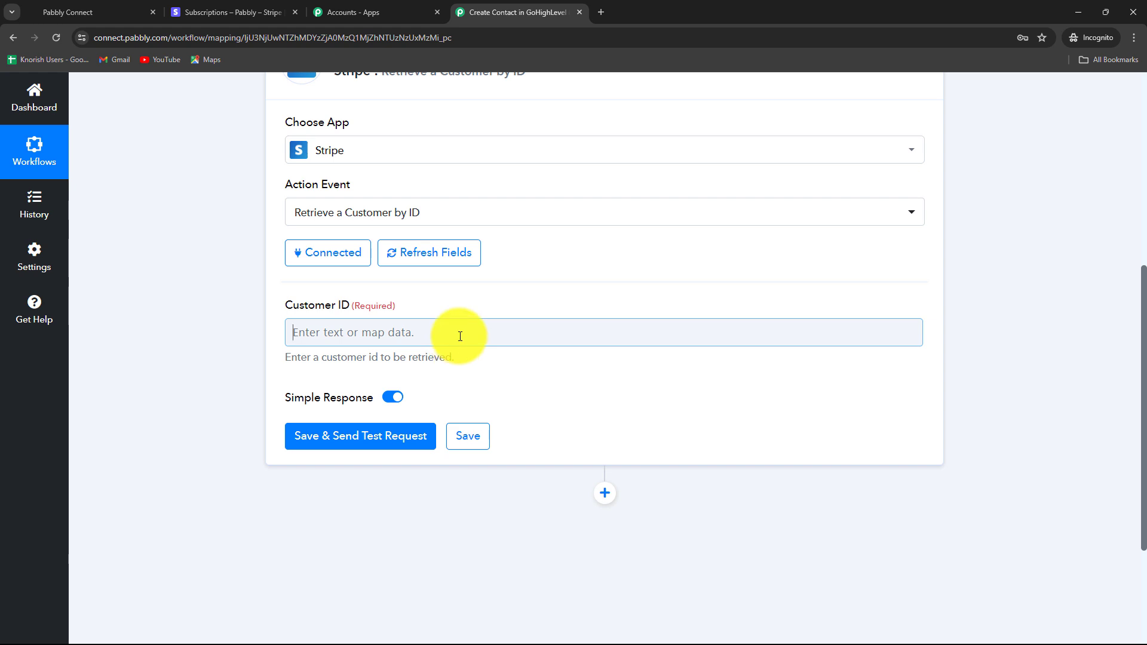
pyautogui.click(459, 333)
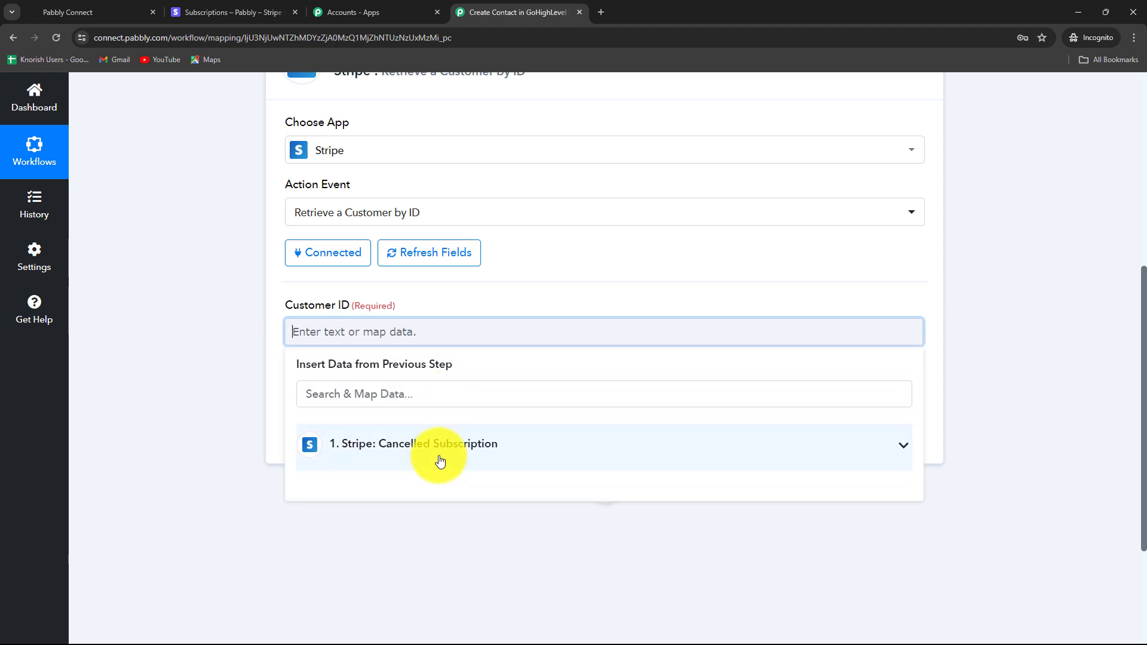
pyautogui.scroll(-2, 441, 461)
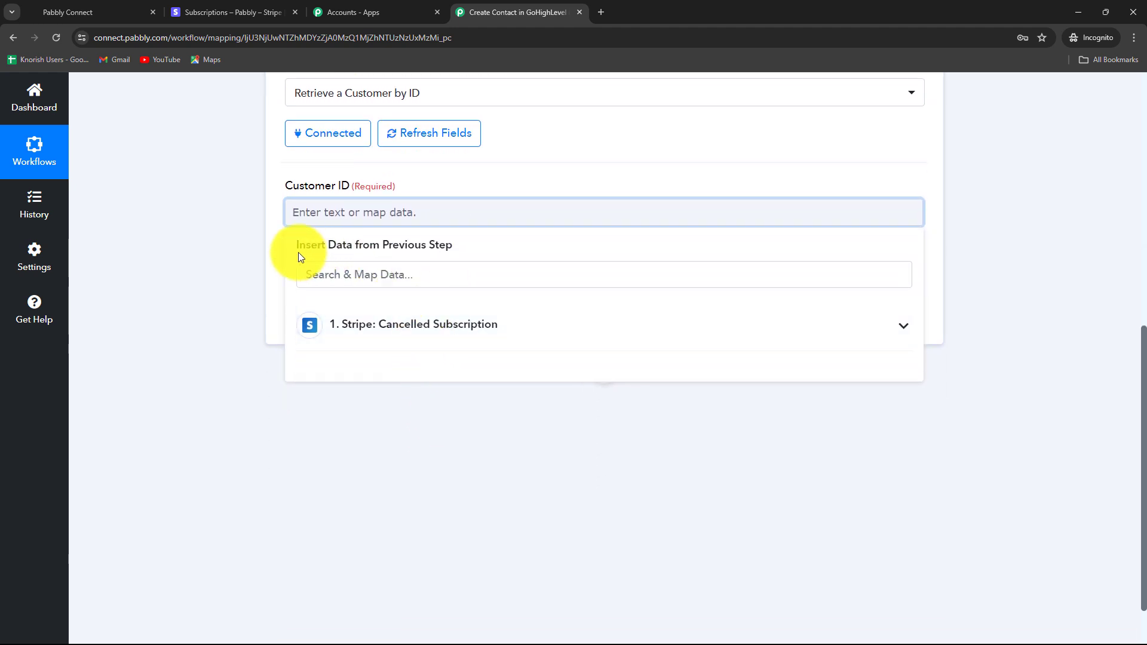
pyautogui.click(400, 338)
pyautogui.scroll(-5, 449, 474)
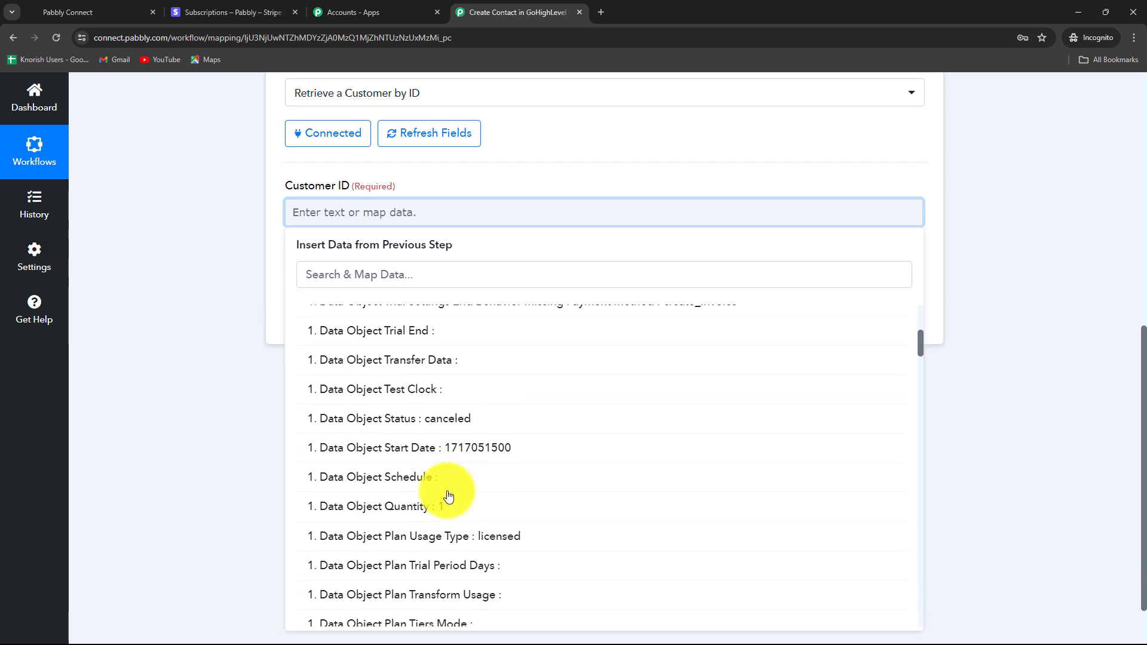
pyautogui.scroll(4, 449, 498)
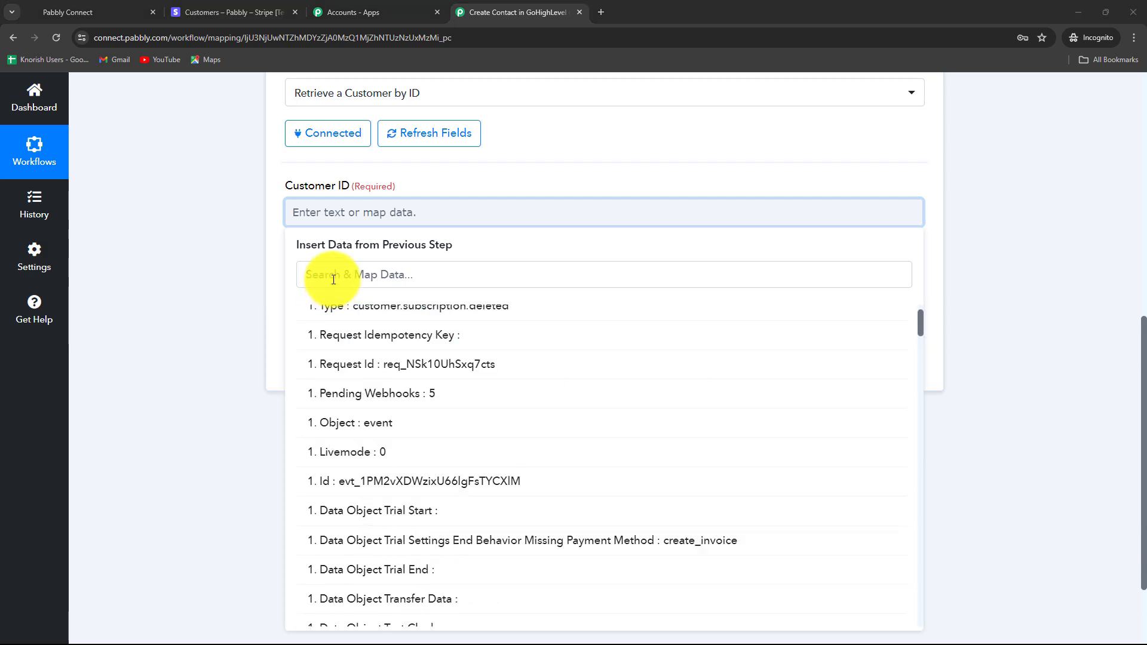
pyautogui.click(334, 279)
pyautogui.write('cust')
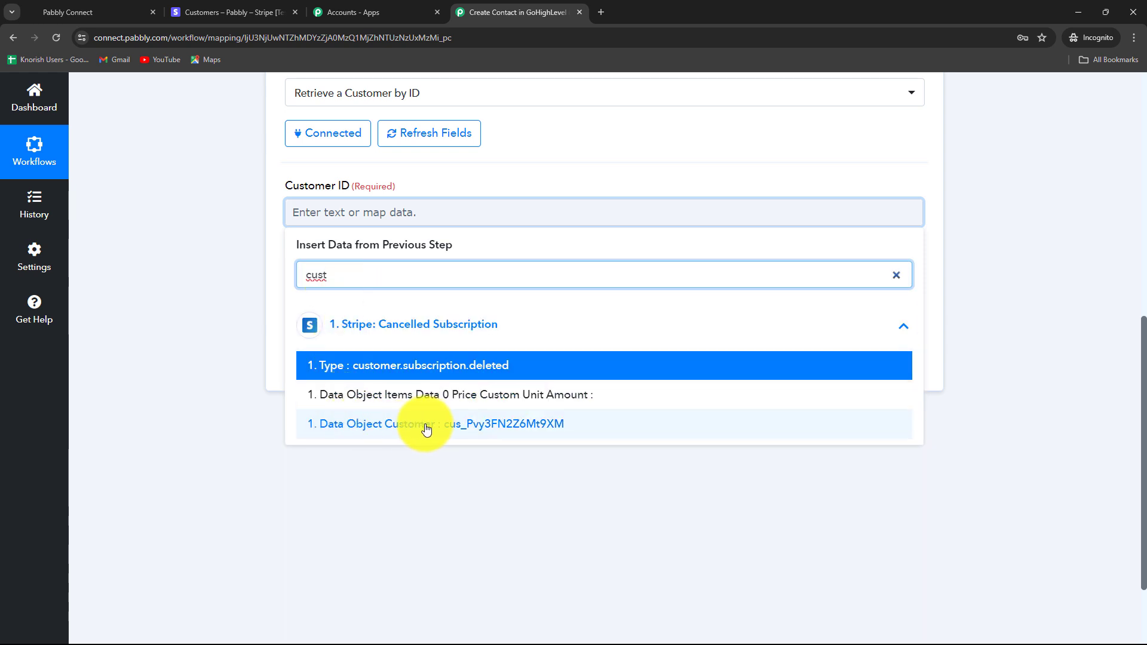
pyautogui.click(483, 424)
pyautogui.click(149, 341)
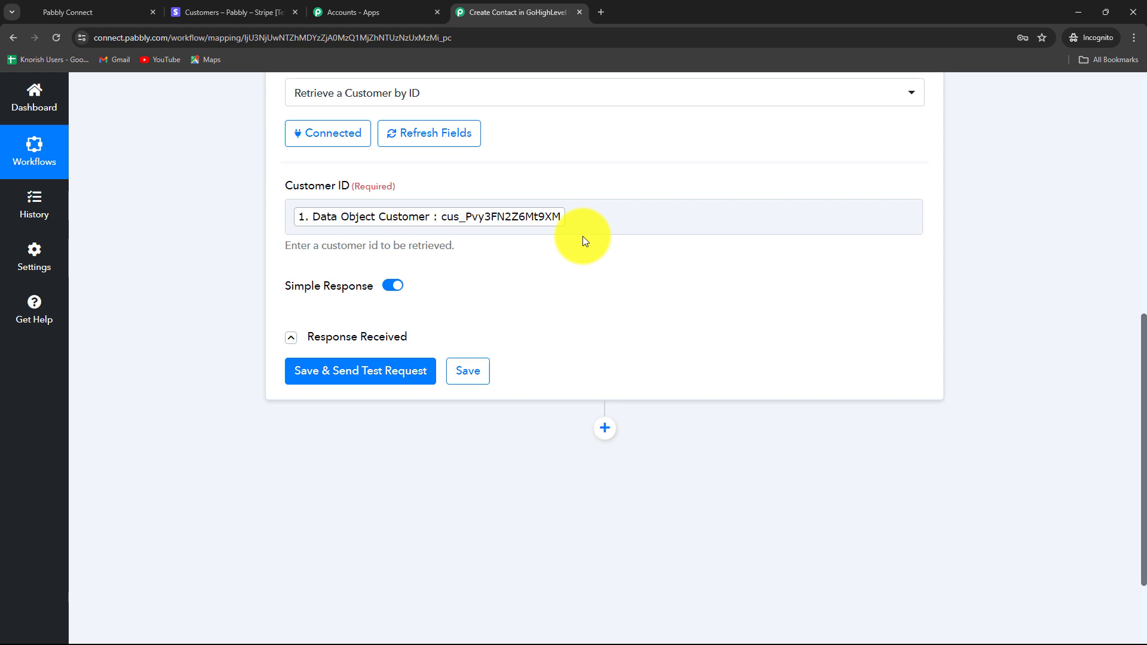
pyautogui.click(559, 227)
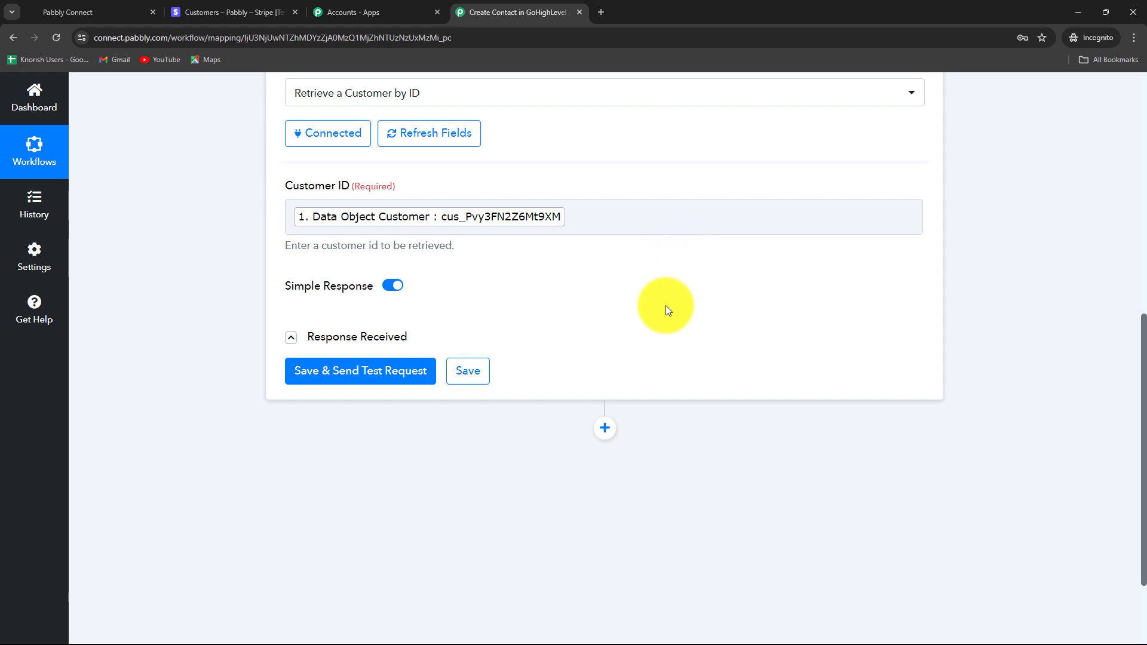
# - Save and send a test request, checking the returned customer ID and Created timestamp
pyautogui.click(354, 375)
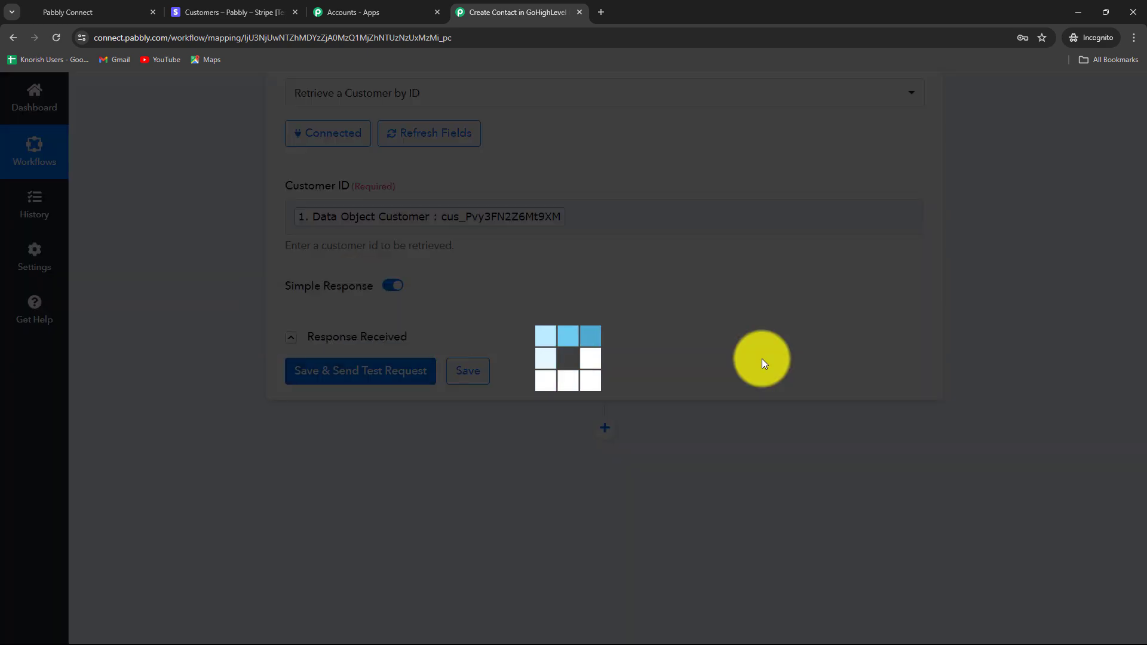
pyautogui.scroll(-4, 989, 384)
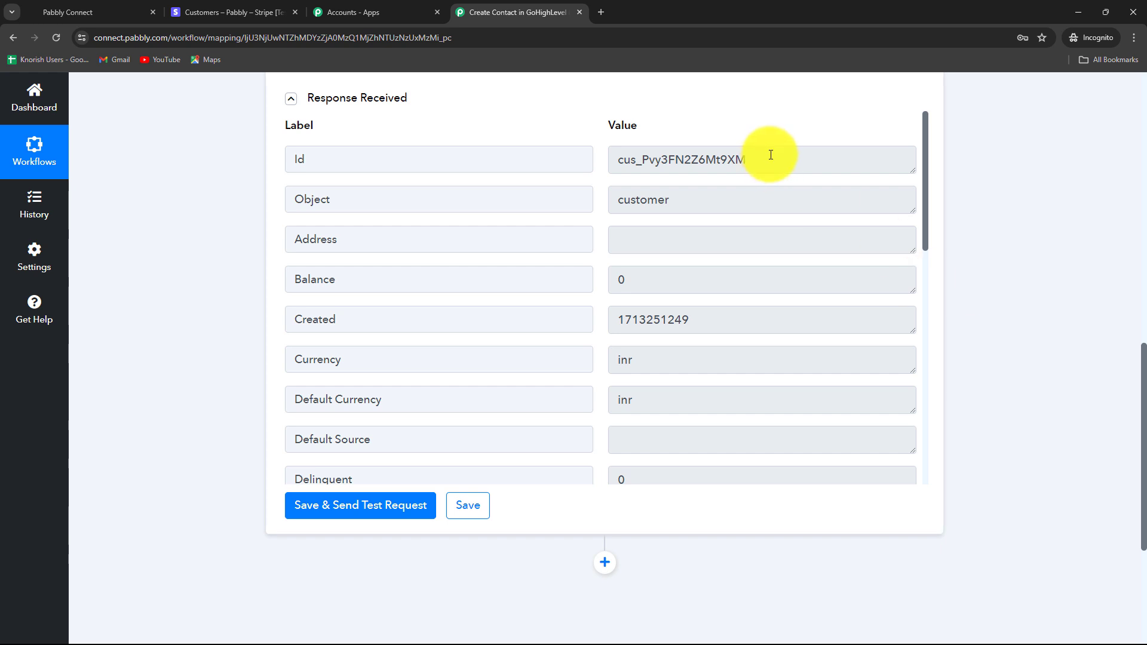
pyautogui.moveTo(770, 155); pyautogui.dragTo(589, 156)
pyautogui.moveTo(695, 324); pyautogui.dragTo(576, 325)
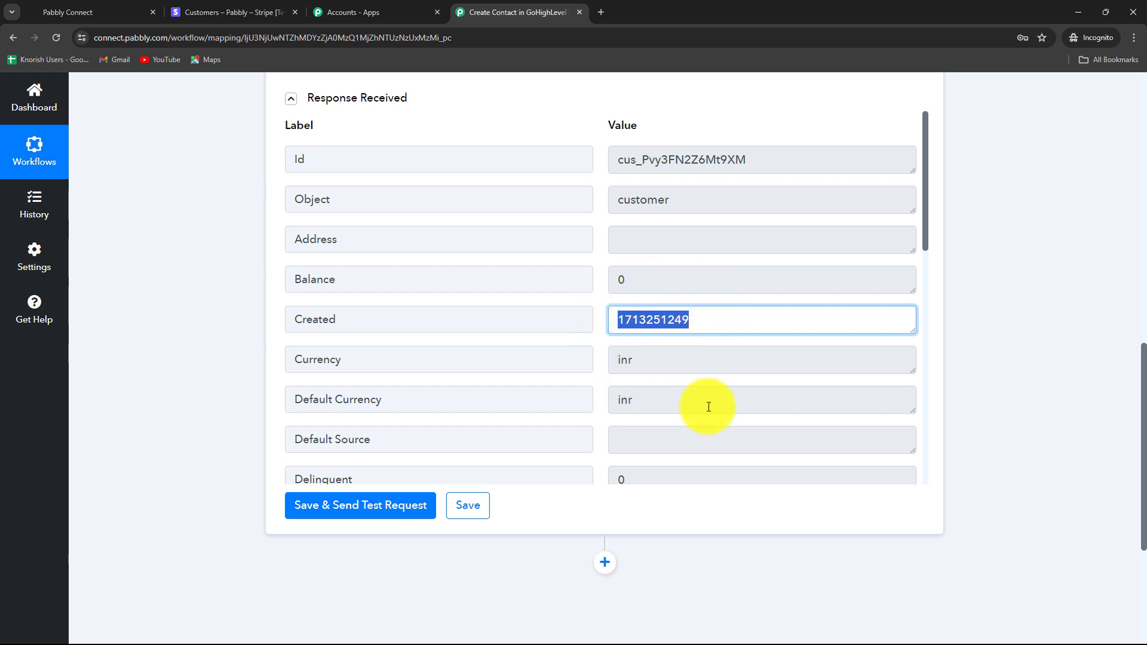
# - Review the returned email and description Web Camera, briefly checking GoHighLevel before returning
pyautogui.scroll(-6, 710, 405)
pyautogui.moveTo(578, 170); pyautogui.dragTo(730, 167)
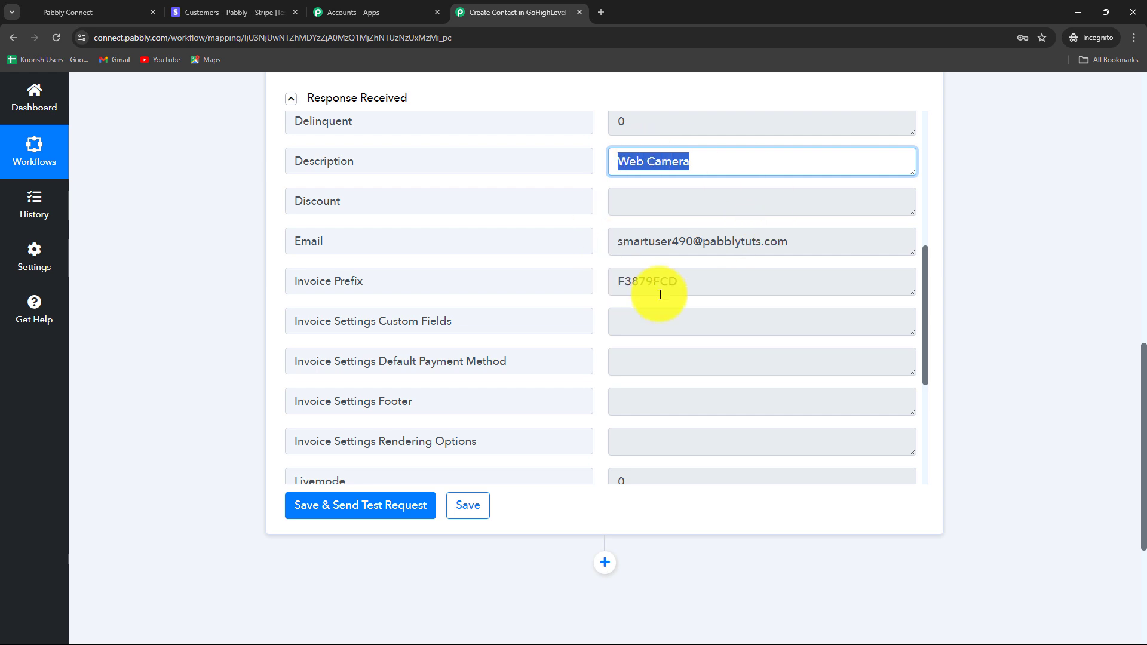
pyautogui.moveTo(818, 245); pyautogui.dragTo(597, 249)
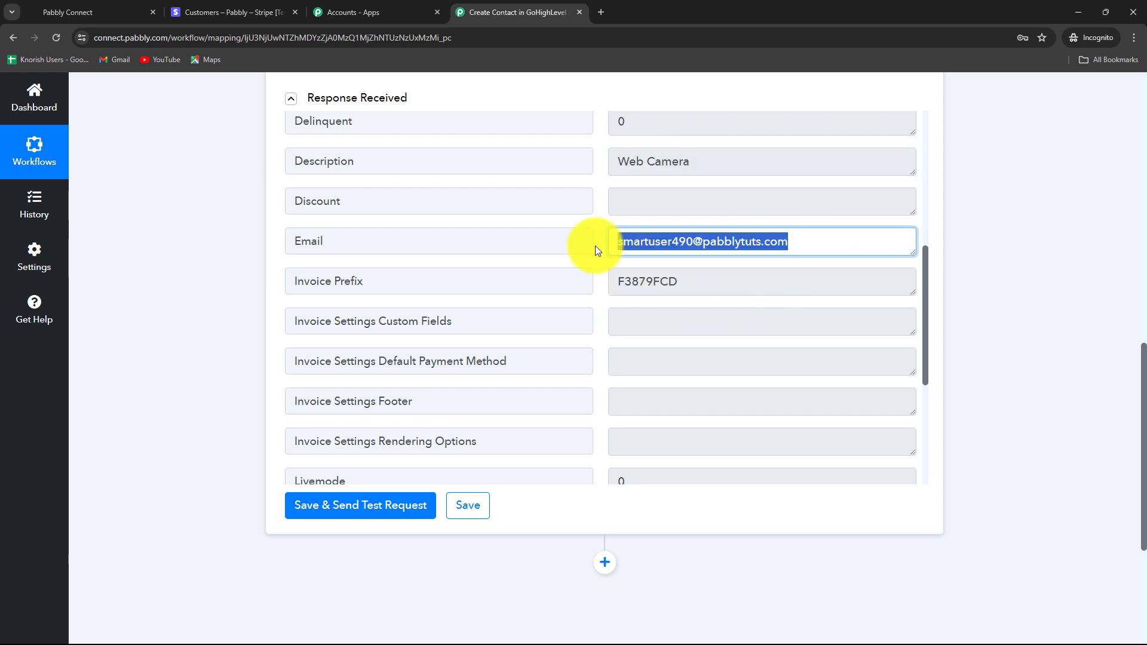
pyautogui.scroll(-5, 716, 382)
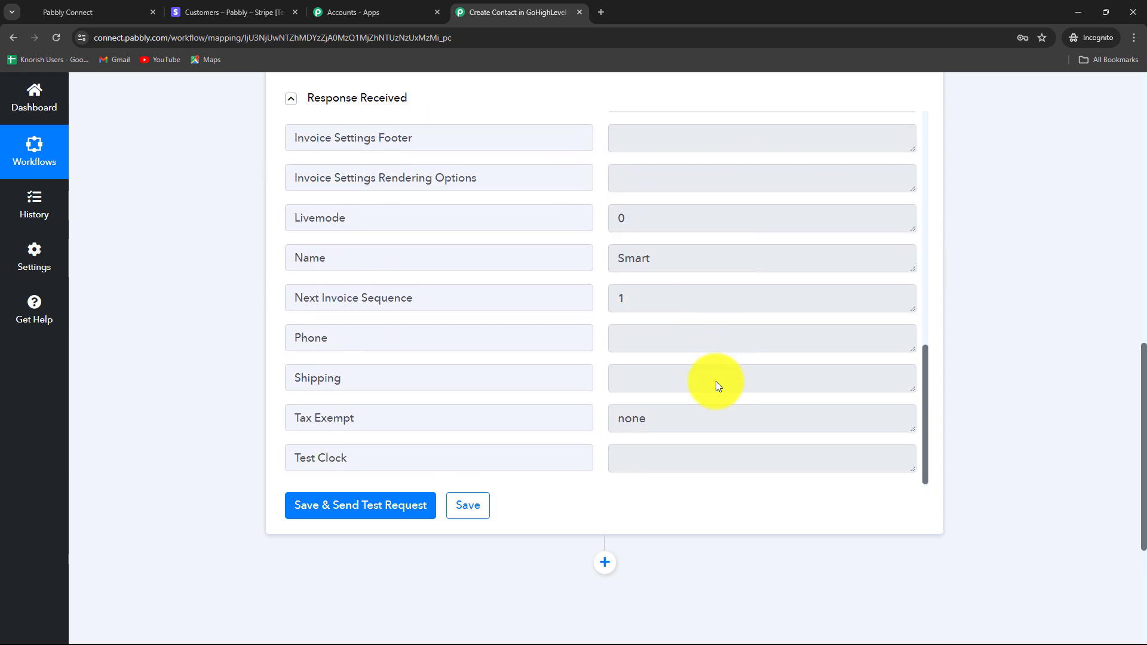
pyautogui.scroll(9, 828, 395)
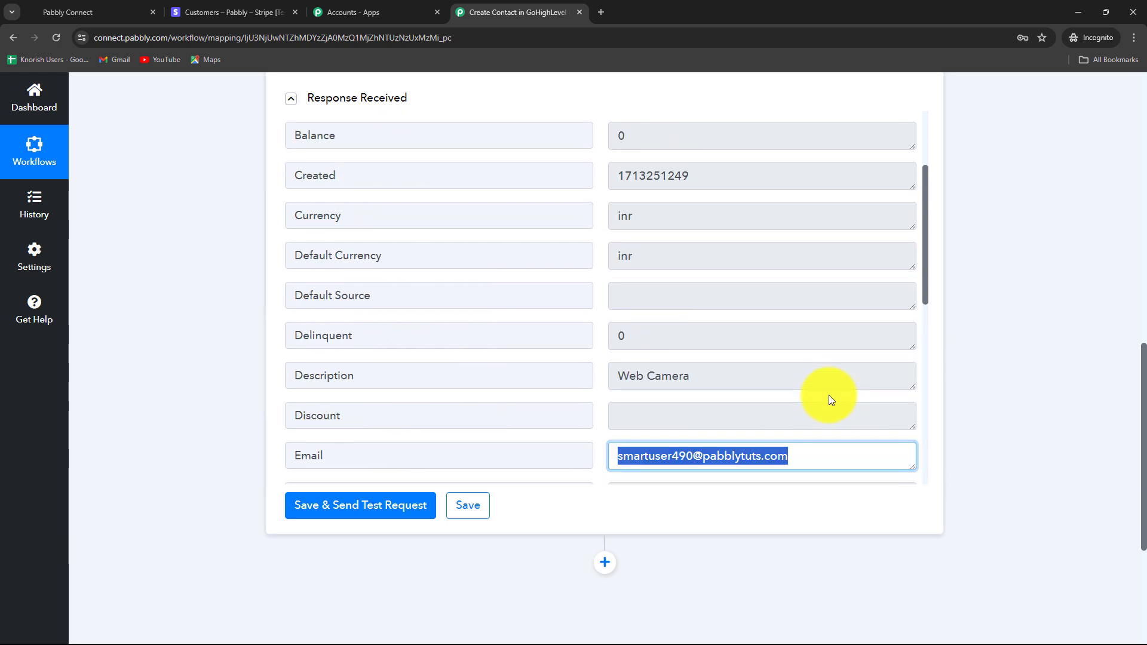
pyautogui.scroll(-4, 1102, 396)
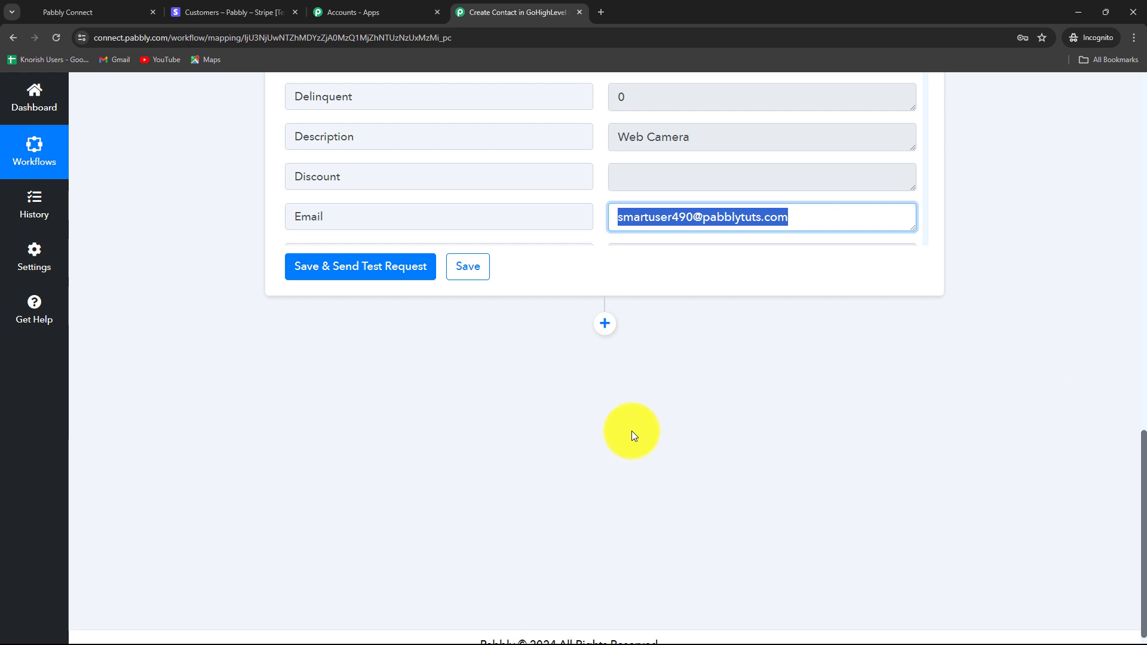
pyautogui.click(84, 23)
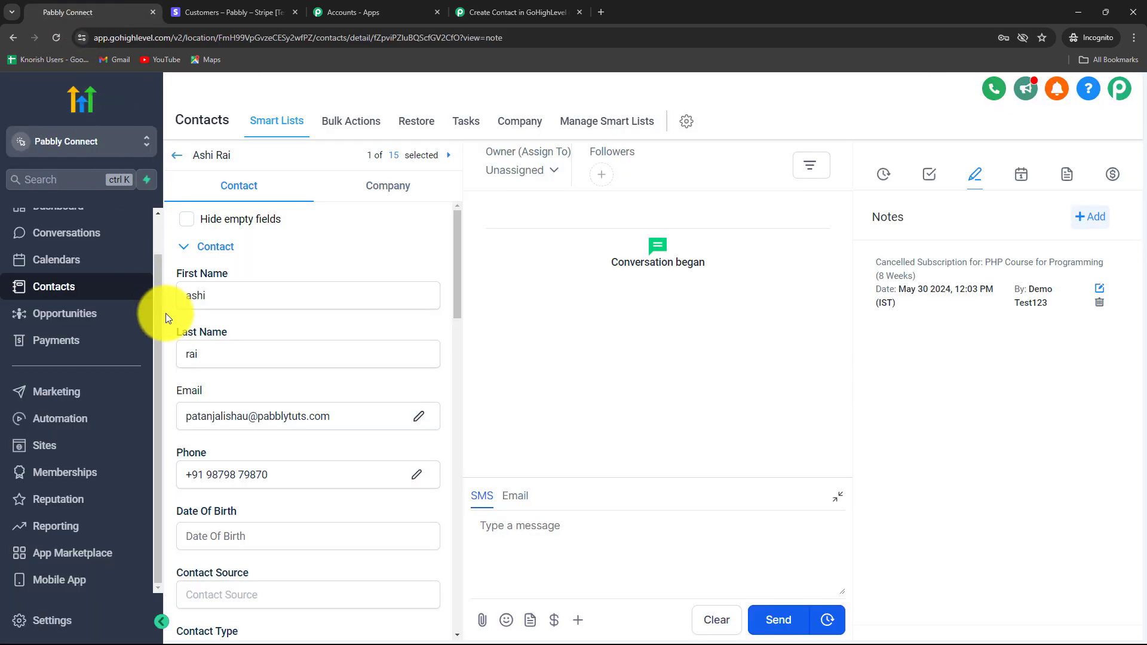
pyautogui.click(484, 13)
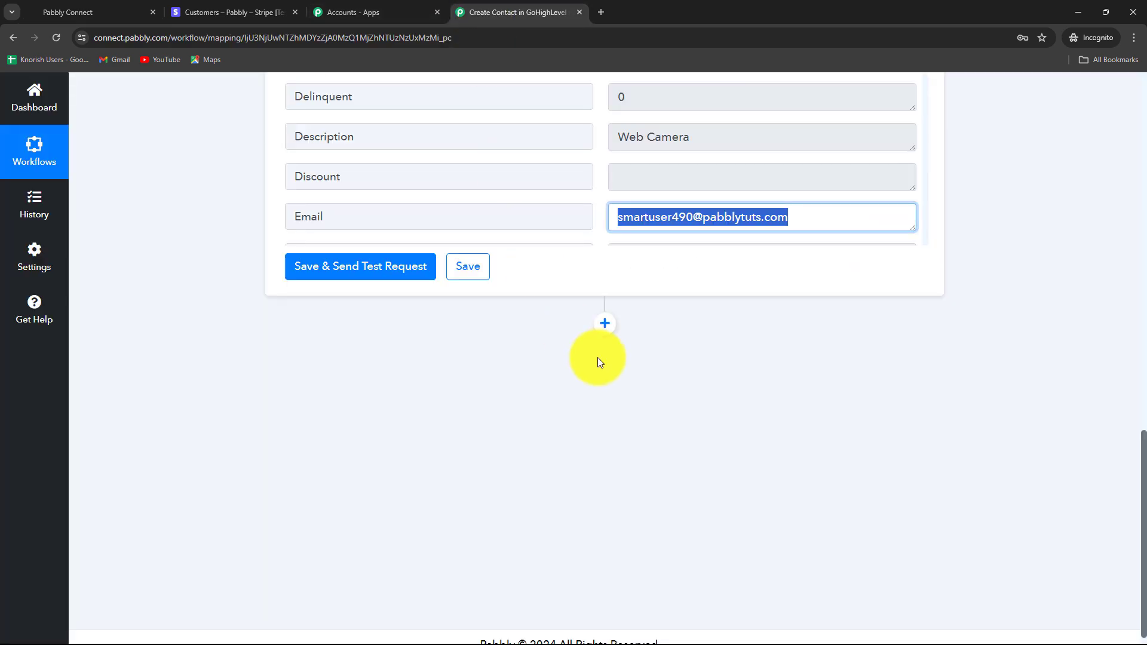
# - Add a LeadConnector V2 step after Stripe with the Create Contact action and begin connecting
pyautogui.click(608, 328)
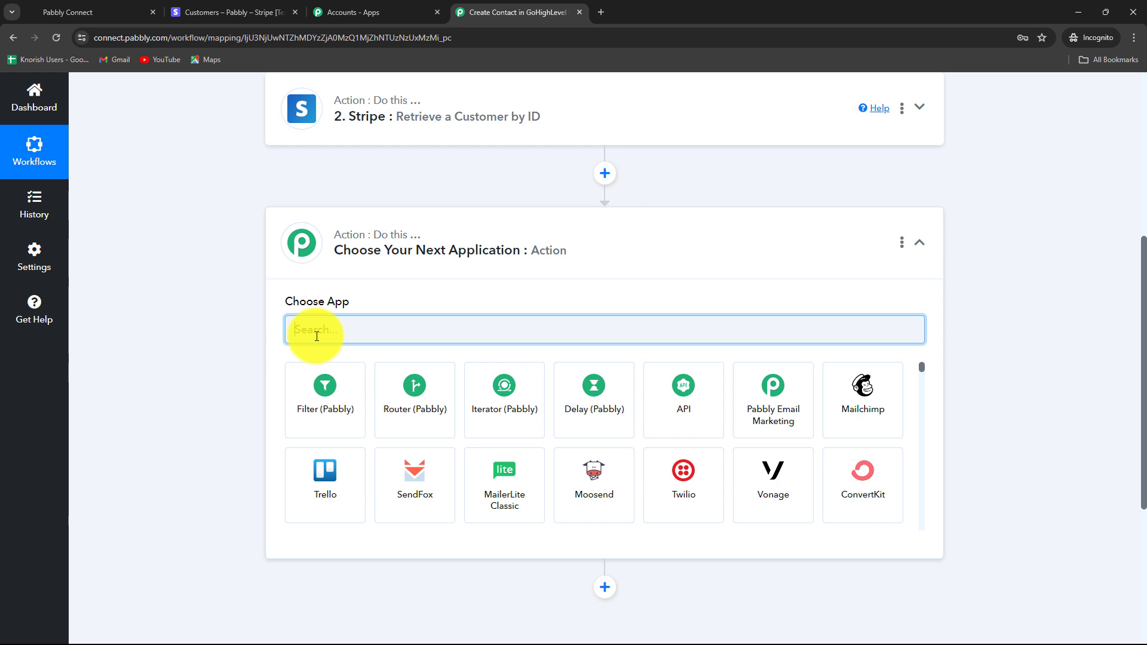
pyautogui.press('capslock')
pyautogui.write('L')
pyautogui.press('capslock')
pyautogui.write('ea')
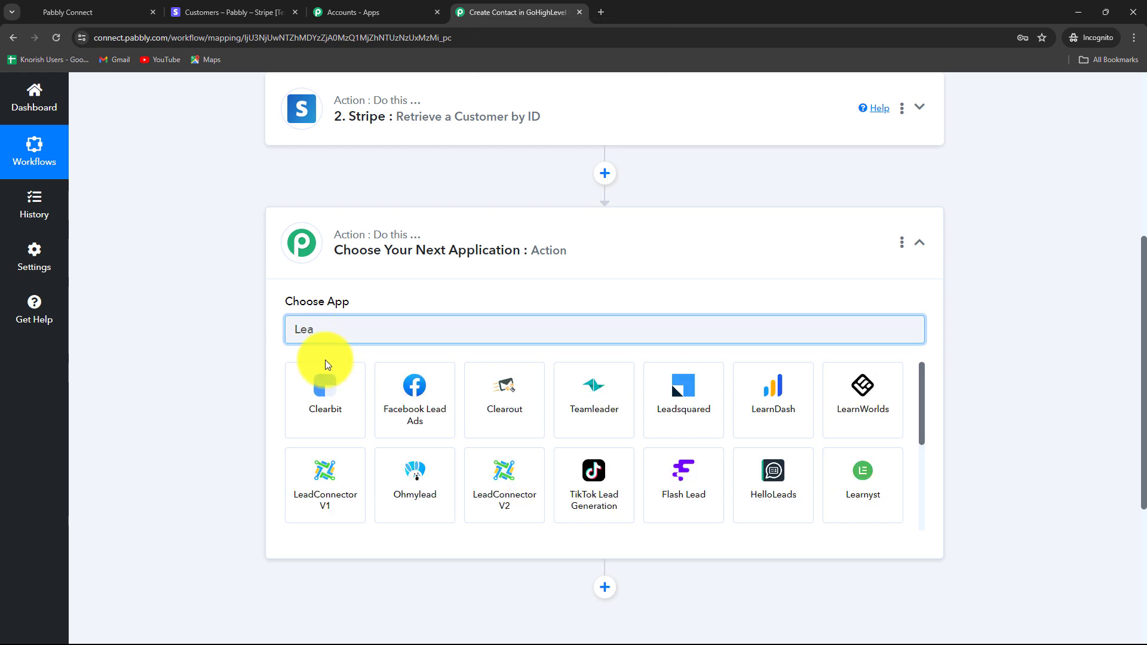
pyautogui.click(509, 488)
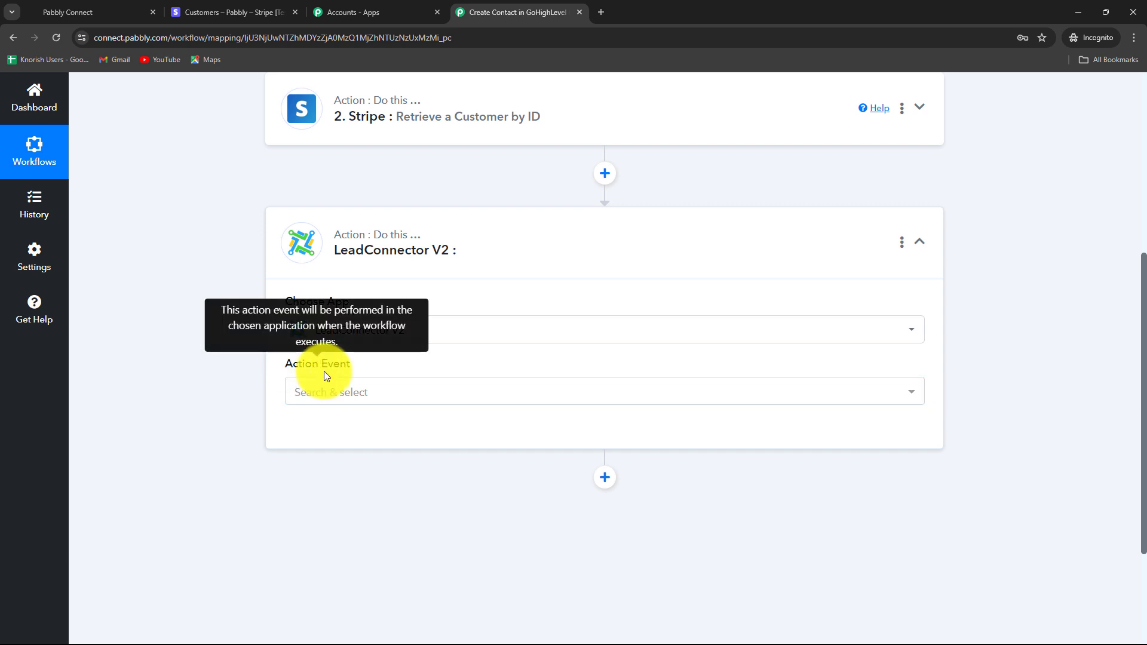
pyautogui.click(320, 398)
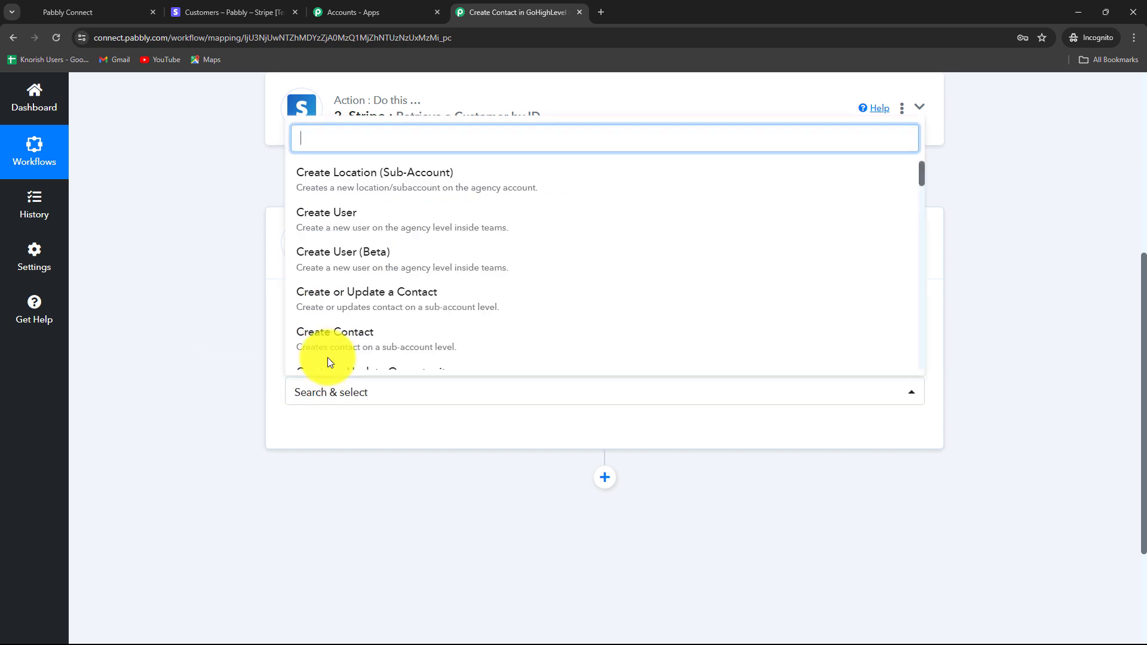
pyautogui.click(333, 339)
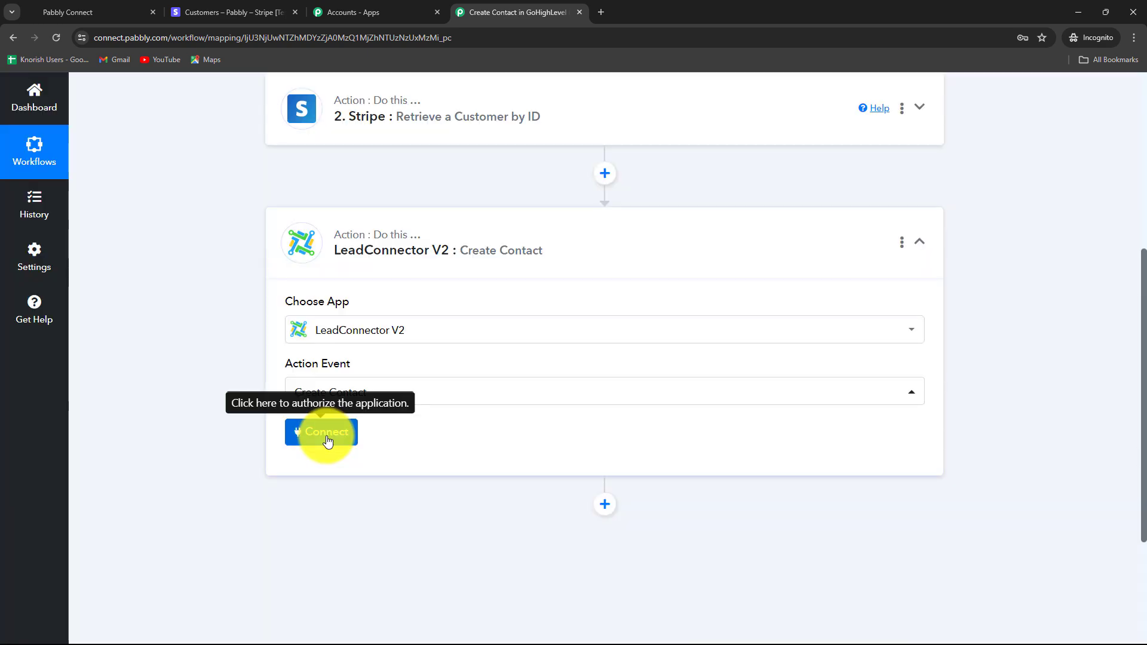
pyautogui.click(317, 434)
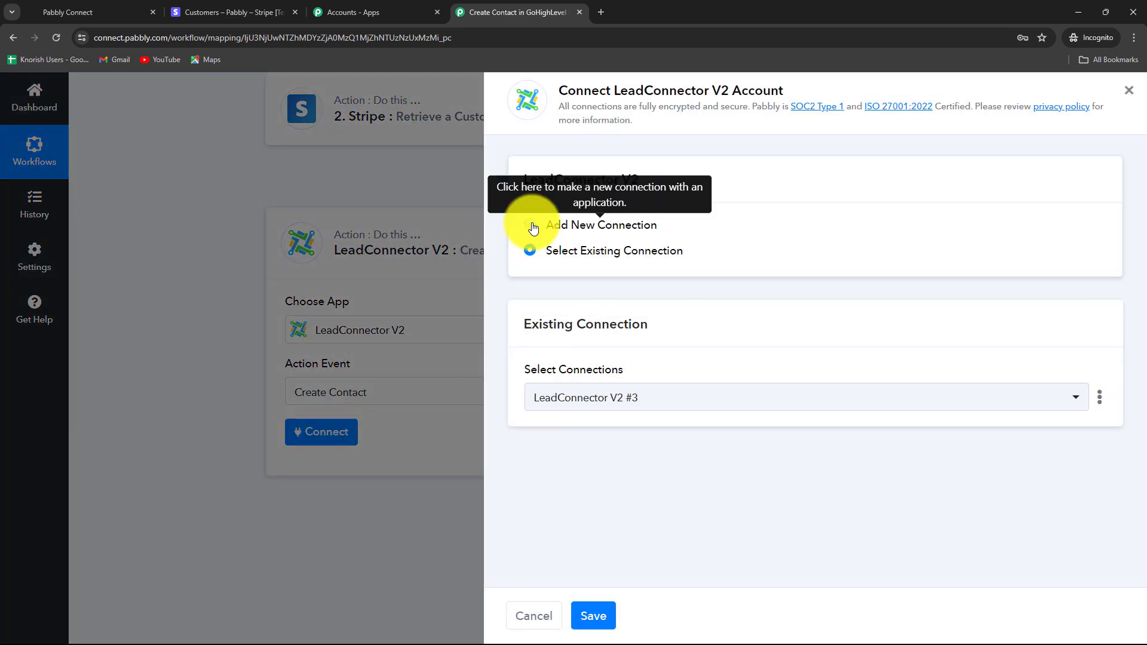
# - Authorize a new LeadConnector V2 connection to the Pabbly Connect agency with all sub-accounts and future installs
pyautogui.click(533, 229)
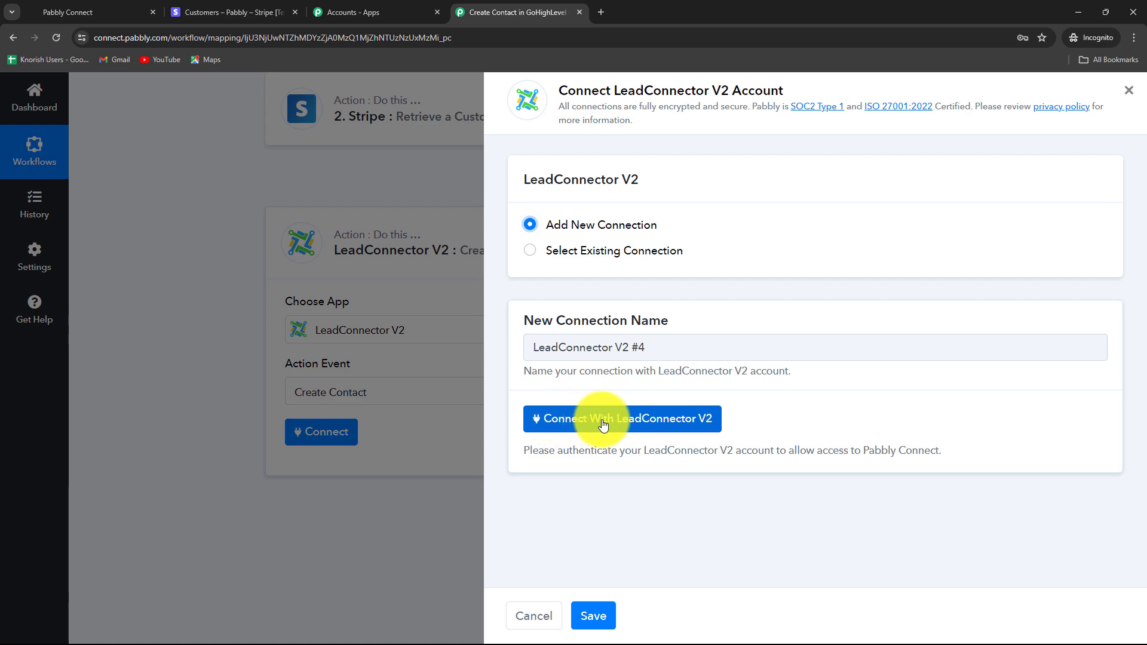
pyautogui.click(648, 425)
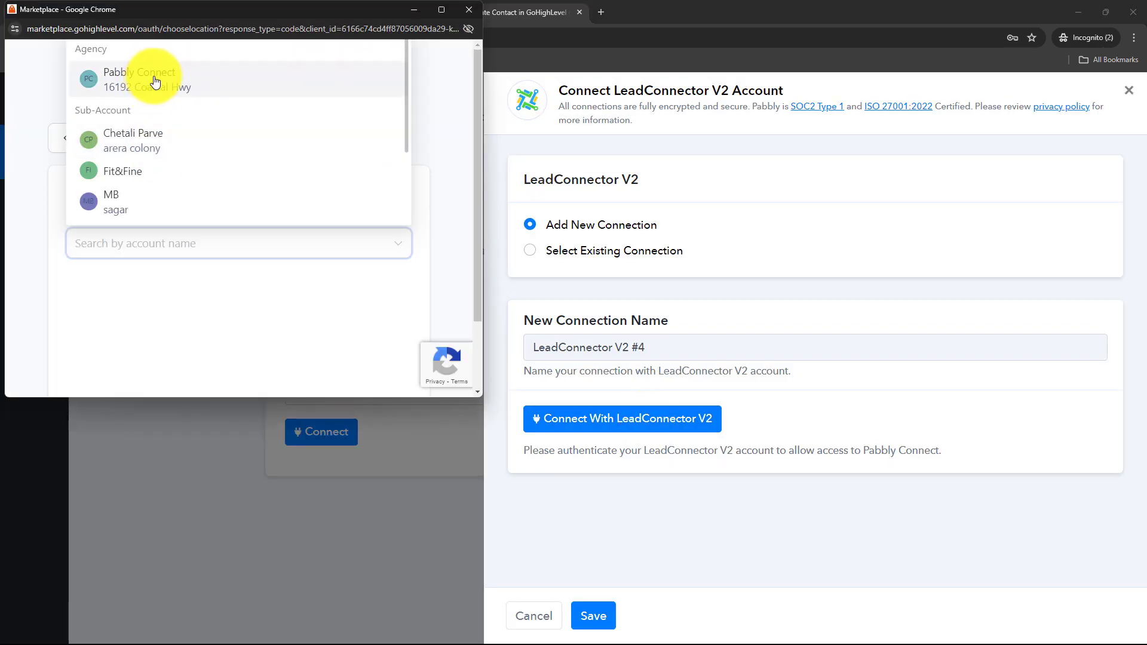
pyautogui.click(155, 81)
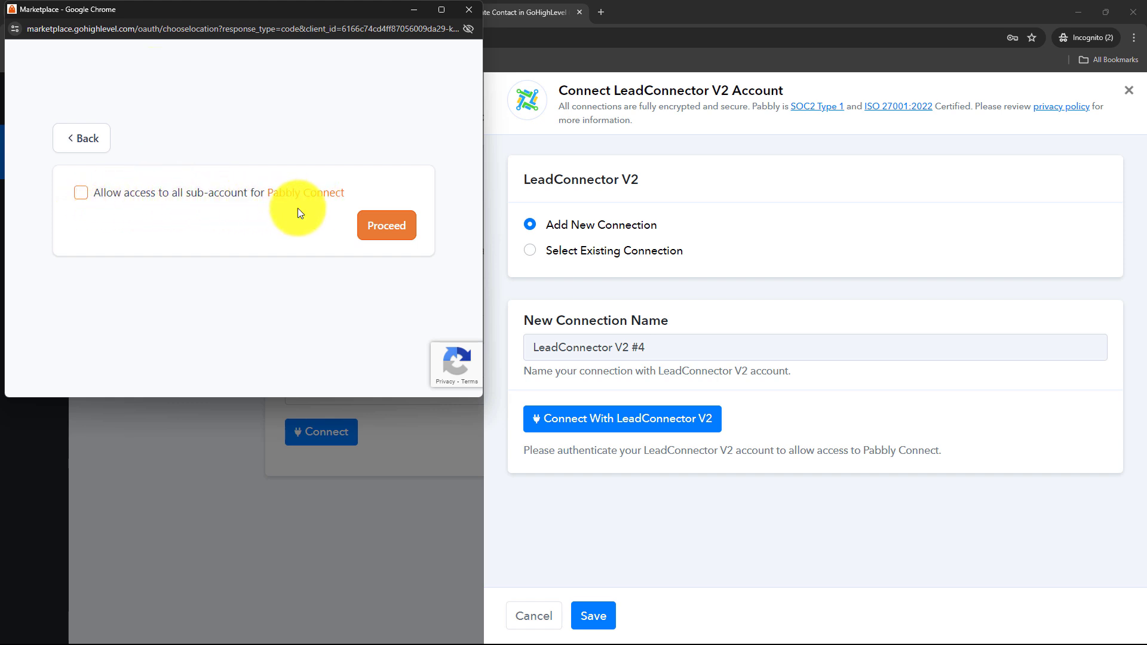
pyautogui.click(81, 194)
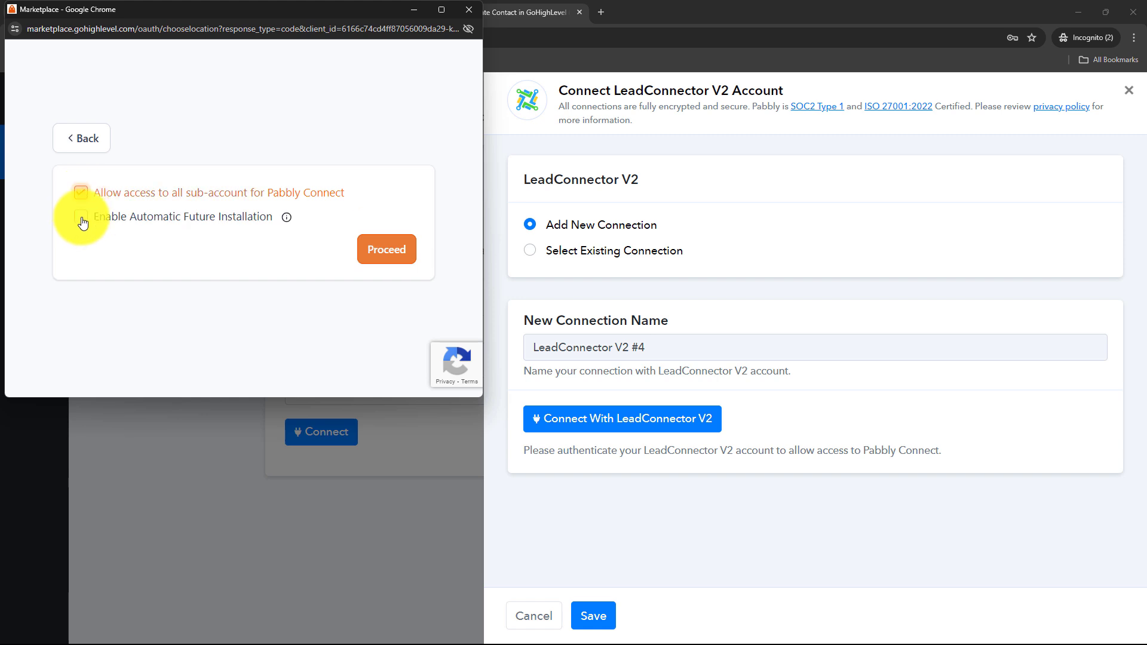
pyautogui.click(82, 220)
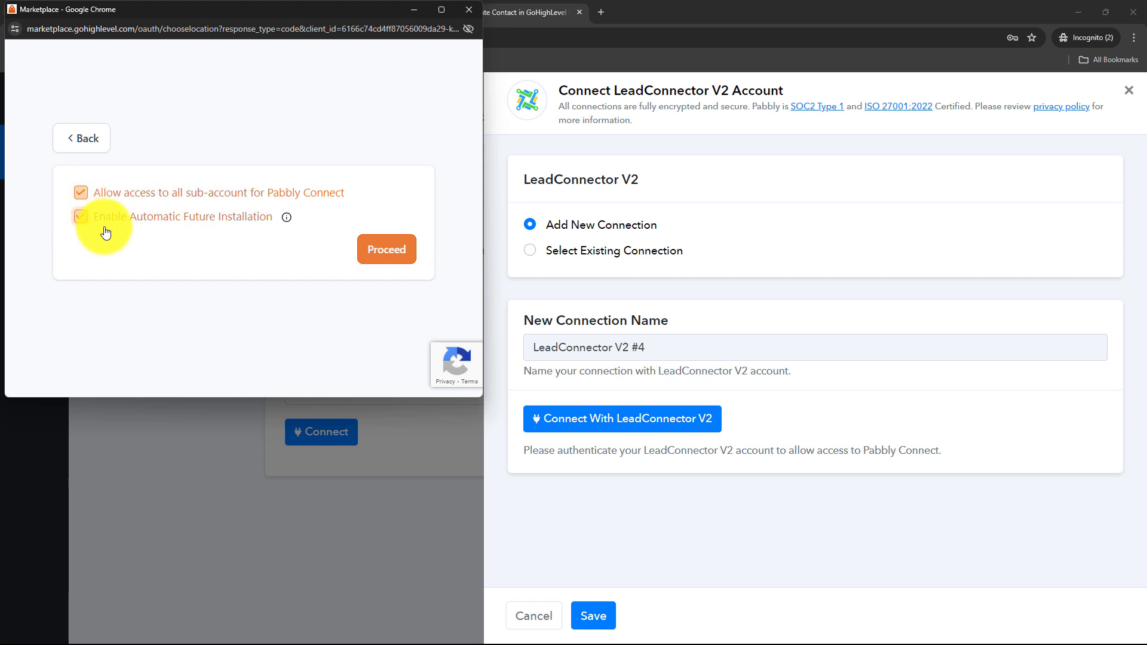
pyautogui.click(374, 251)
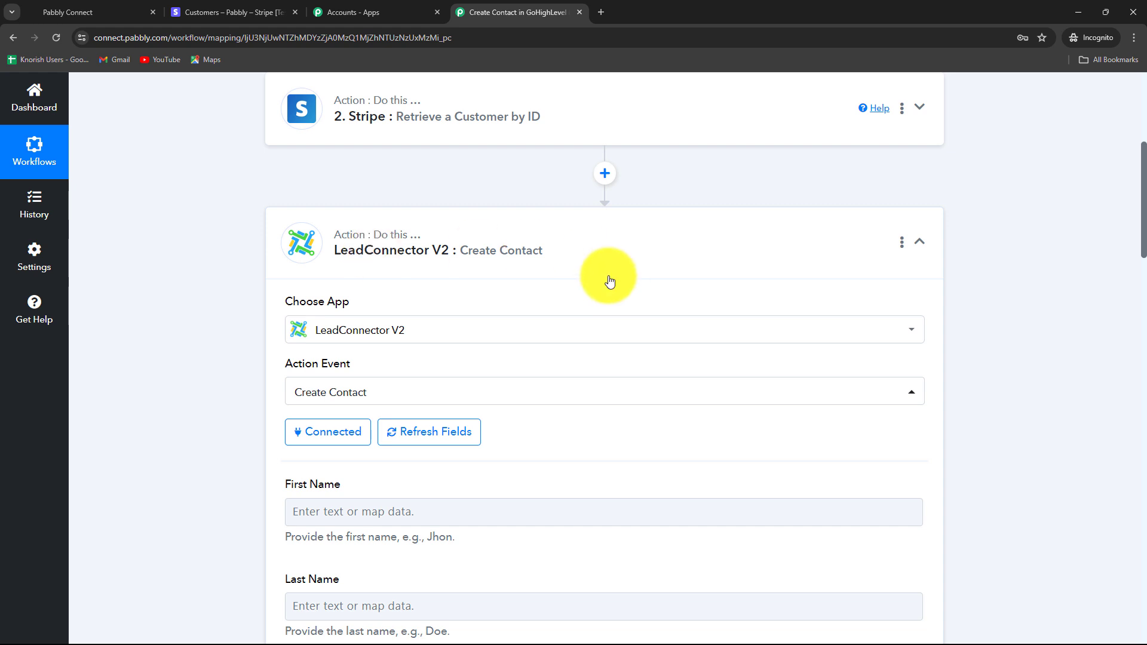
# - Map the Stripe customer's Name (2. Name) into the First Name field
pyautogui.scroll(-3, 609, 281)
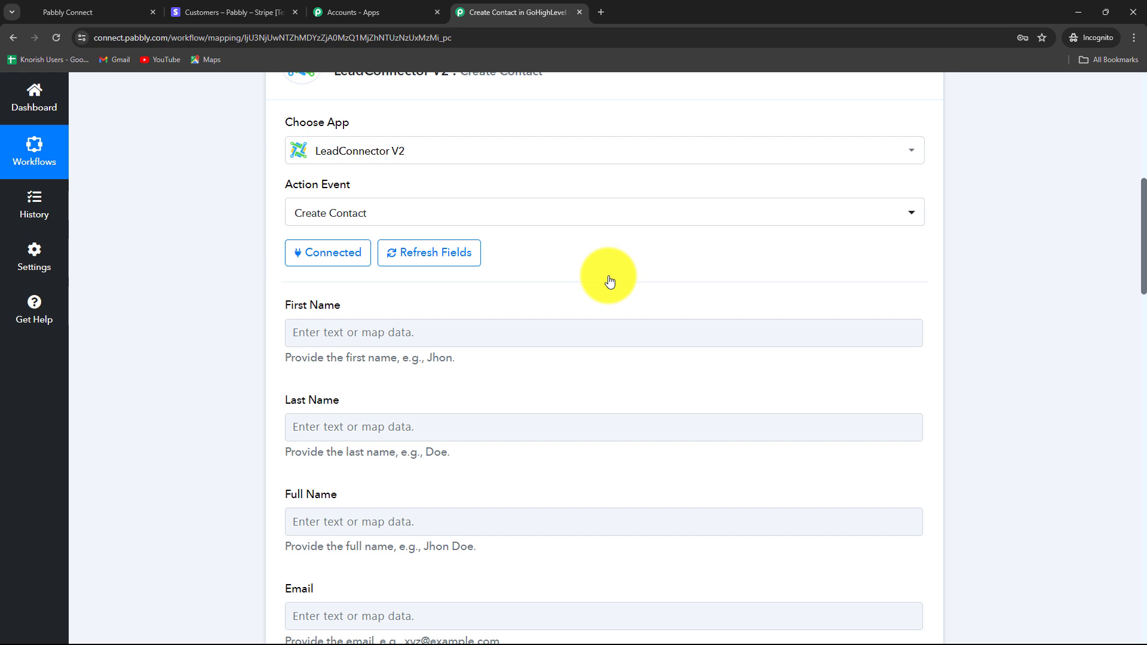
pyautogui.scroll(2, 1004, 371)
pyautogui.scroll(-2, 1004, 372)
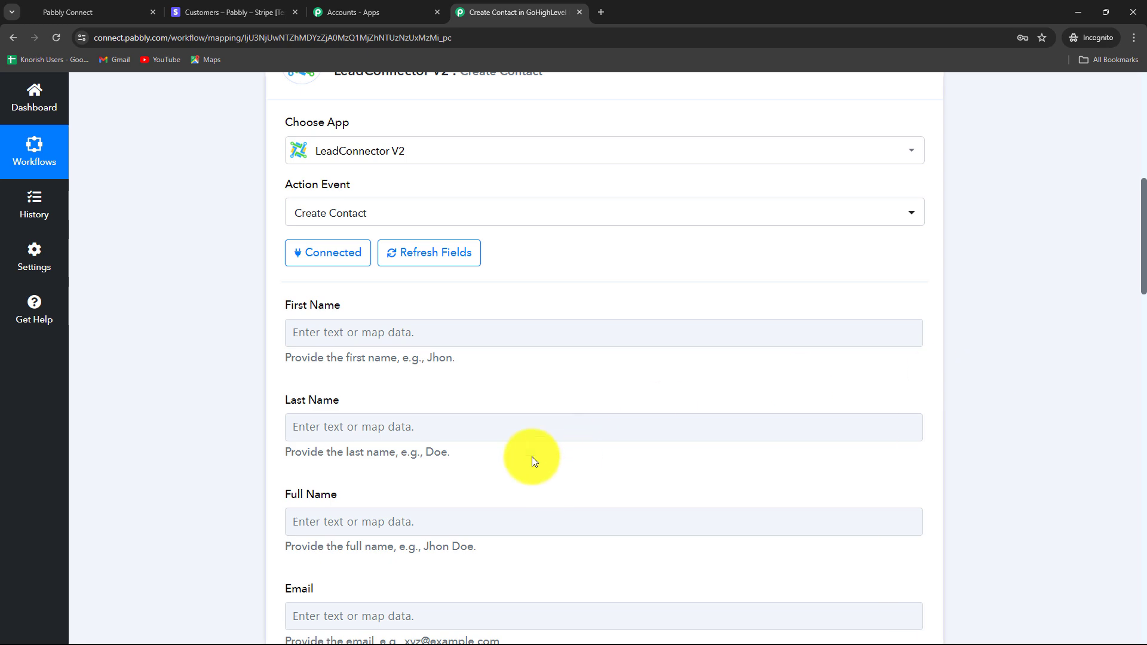
pyautogui.scroll(-3, 532, 457)
pyautogui.scroll(-4, 531, 454)
pyautogui.scroll(4, 533, 460)
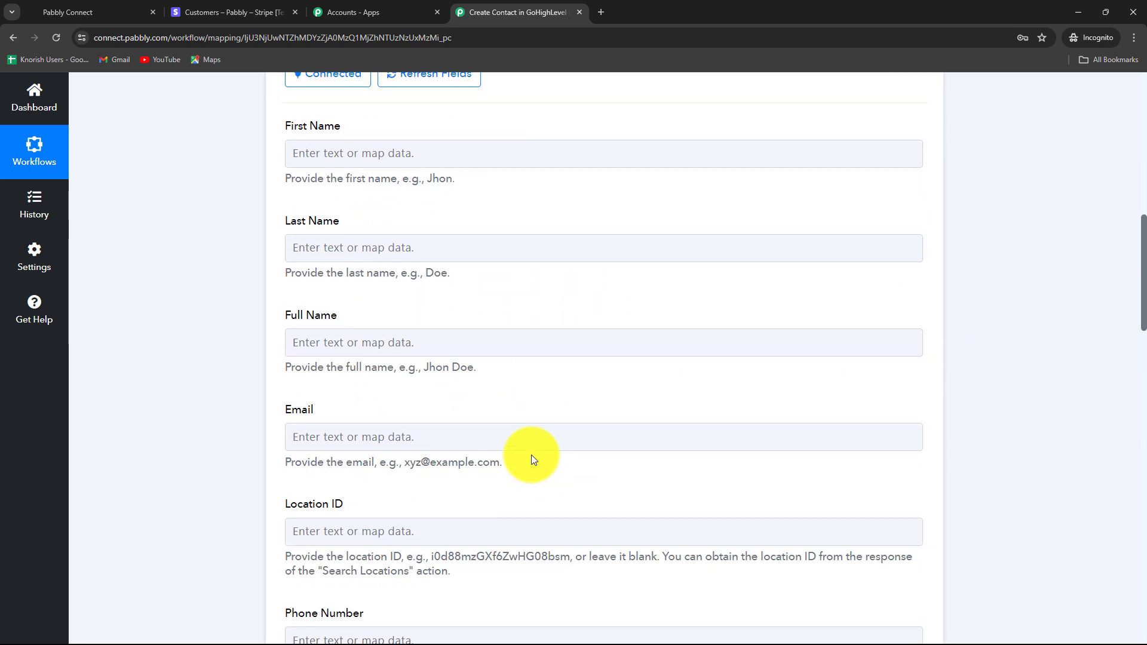
pyautogui.scroll(-3, 532, 456)
pyautogui.scroll(5, 532, 455)
pyautogui.click(532, 457)
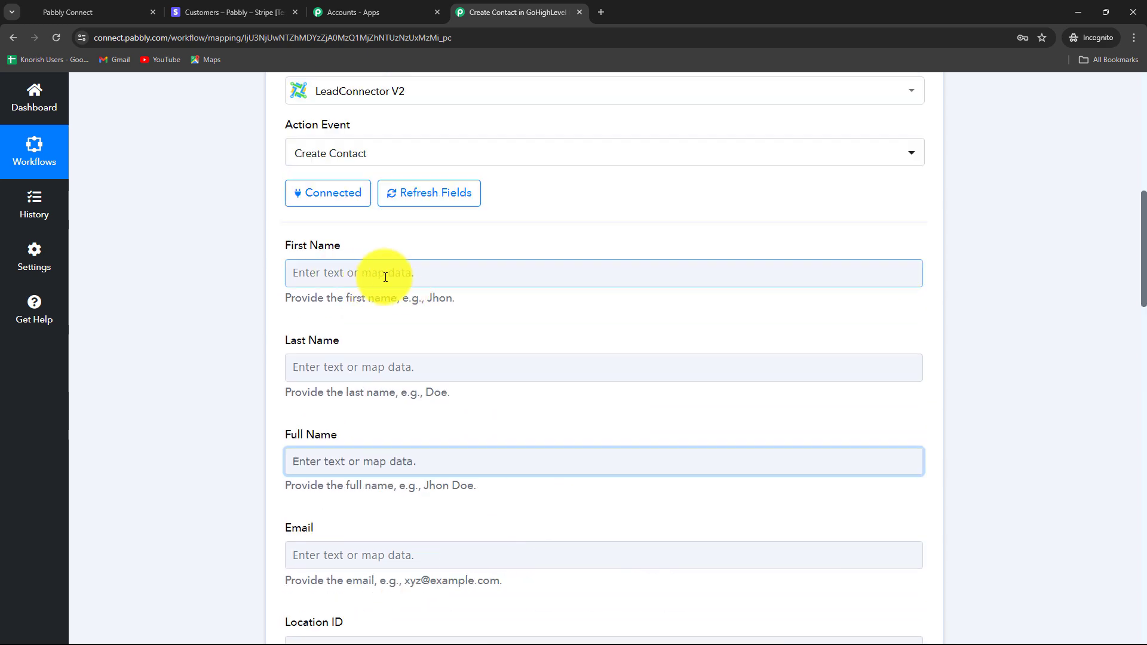
pyautogui.click(378, 269)
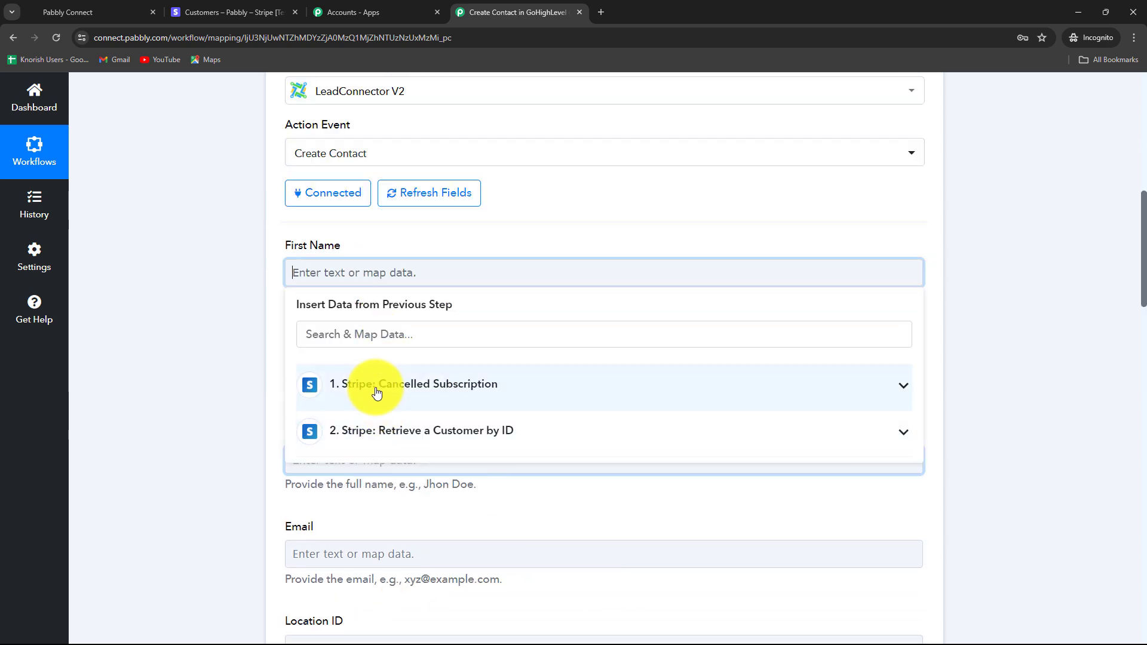
pyautogui.click(248, 389)
pyautogui.click(466, 457)
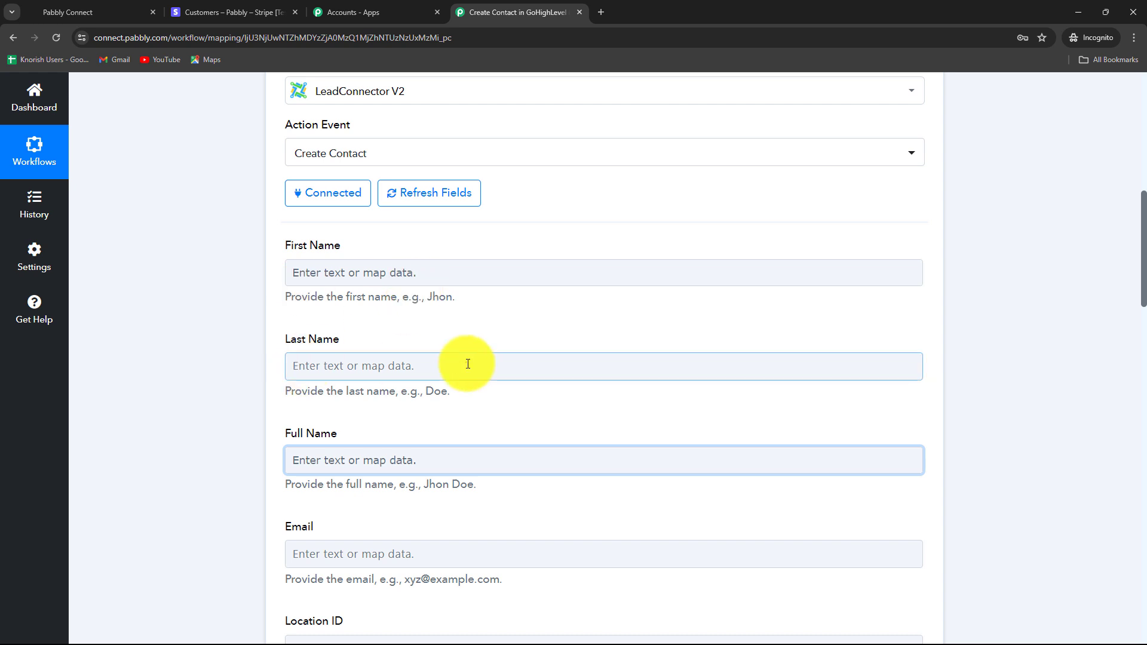
pyautogui.click(397, 272)
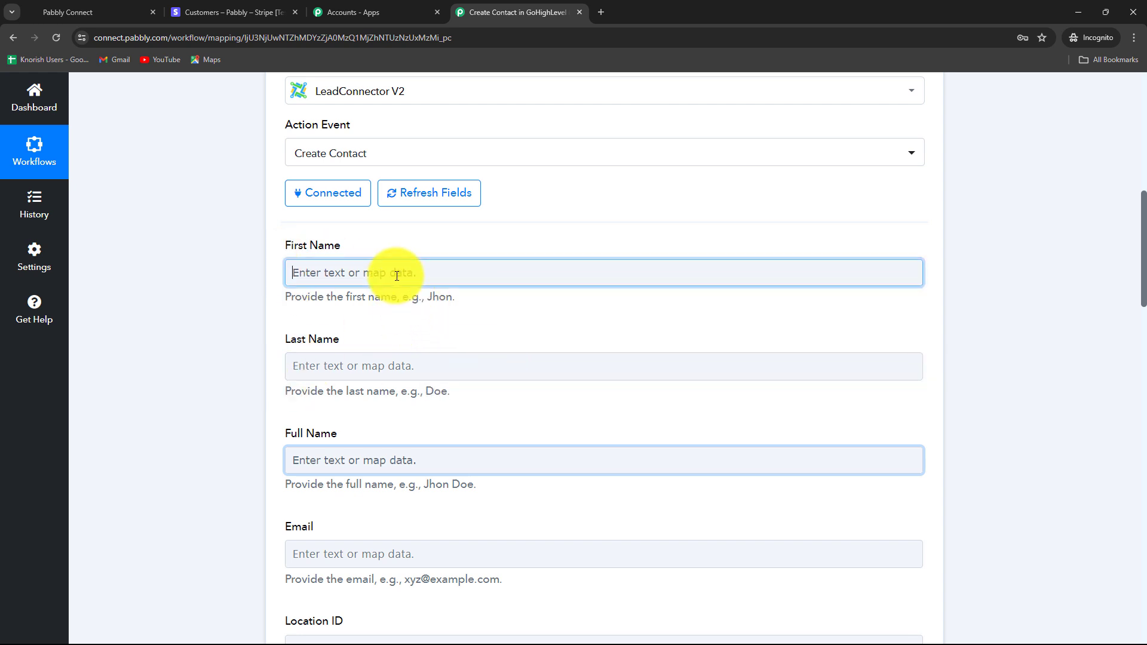
pyautogui.click(367, 335)
pyautogui.write('name')
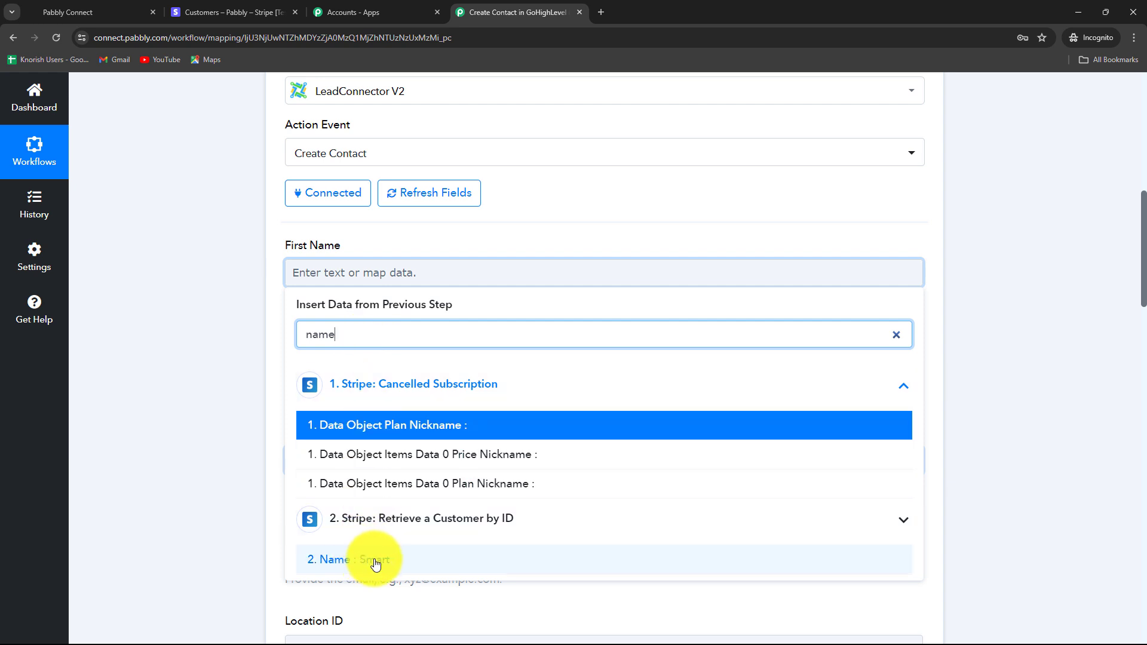
pyautogui.click(375, 564)
pyautogui.click(213, 444)
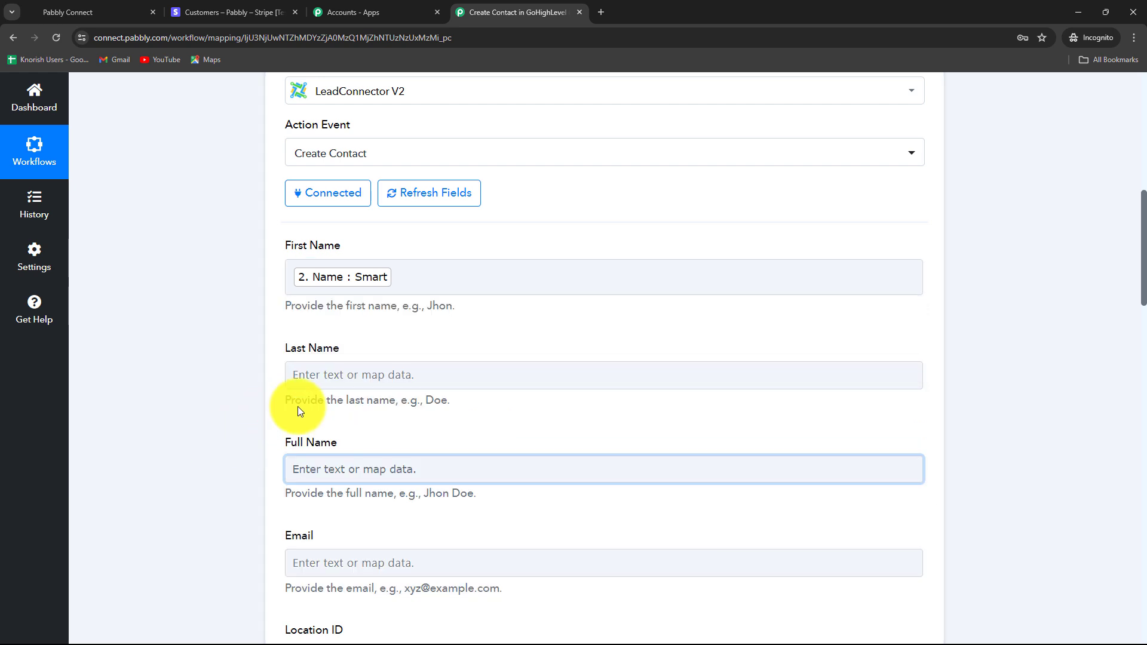
# - Leave Last Name empty and map the Stripe customer's 2. Email into Email
pyautogui.click(320, 378)
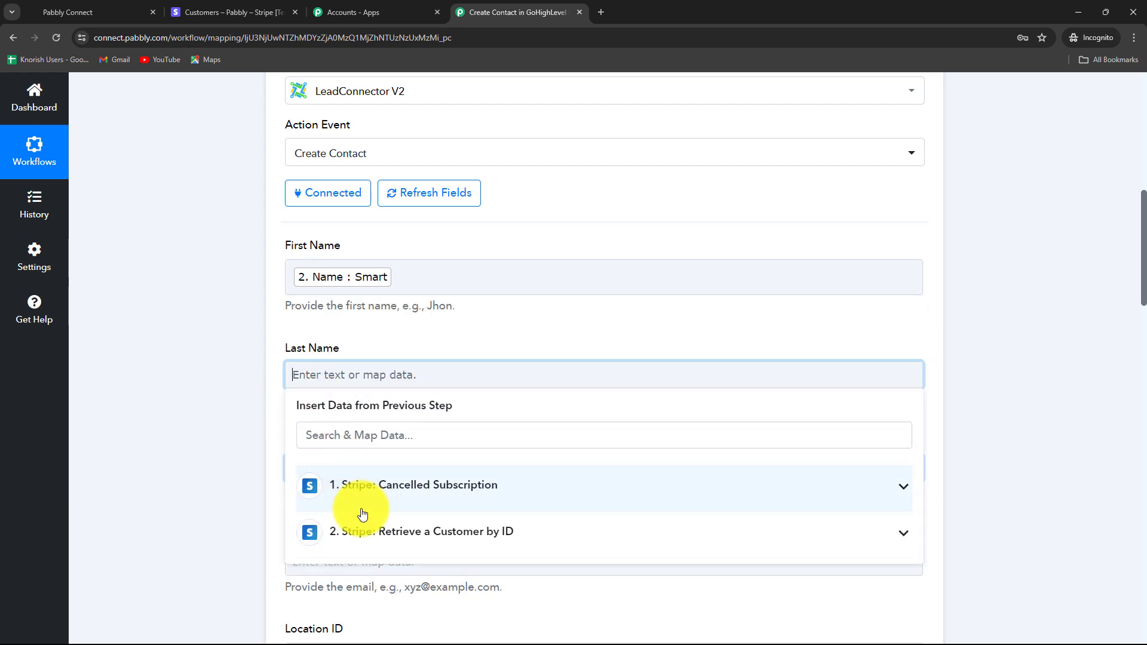
pyautogui.click(362, 496)
pyautogui.click(334, 424)
pyautogui.scroll(-5, 524, 578)
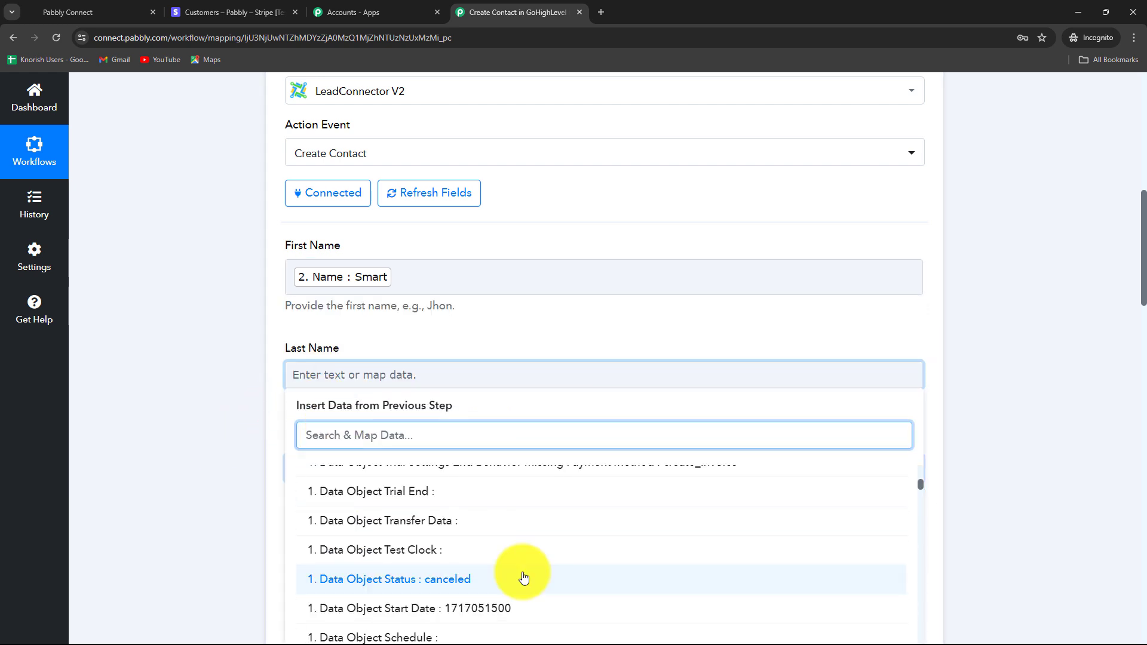
pyautogui.scroll(-1, 992, 476)
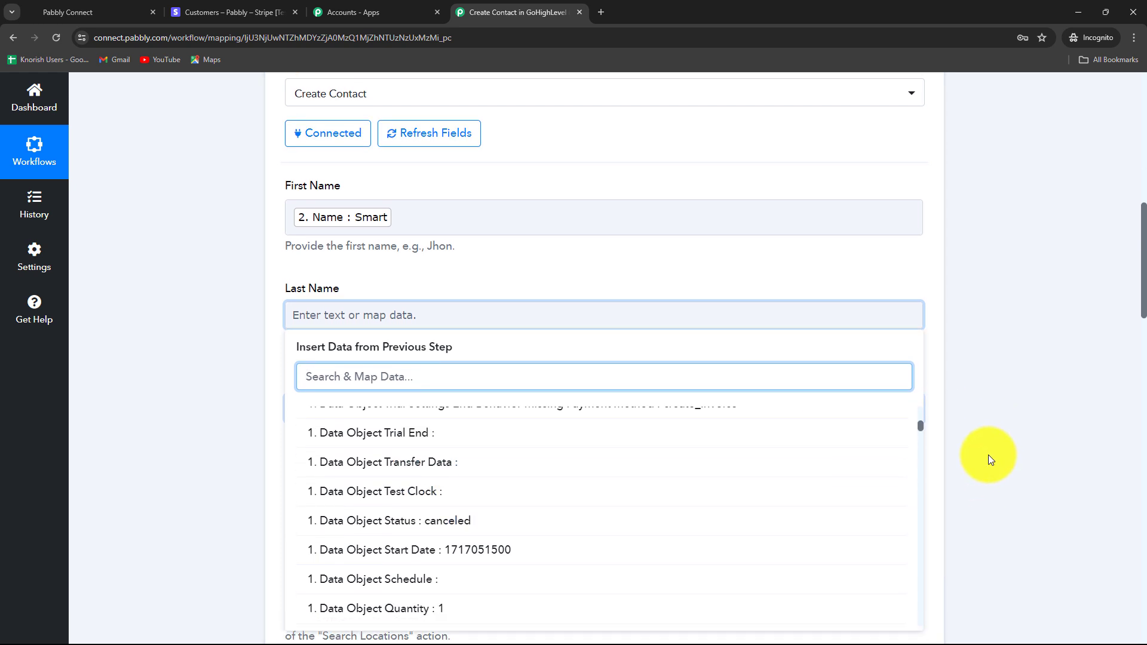
pyautogui.click(989, 454)
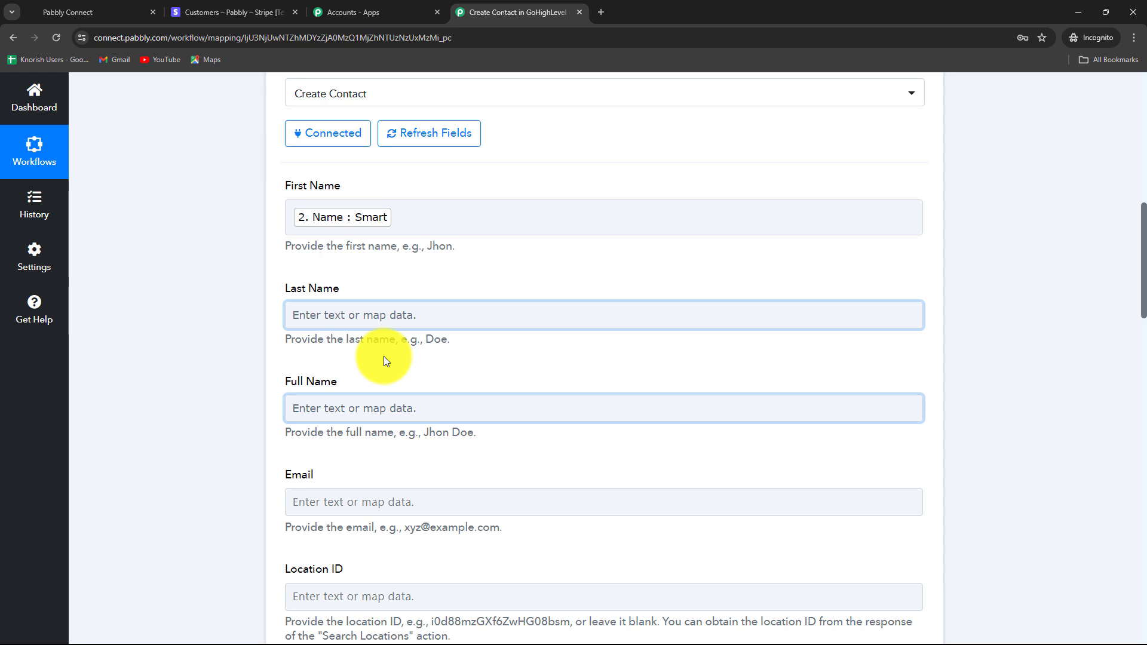
pyautogui.scroll(-3, 384, 357)
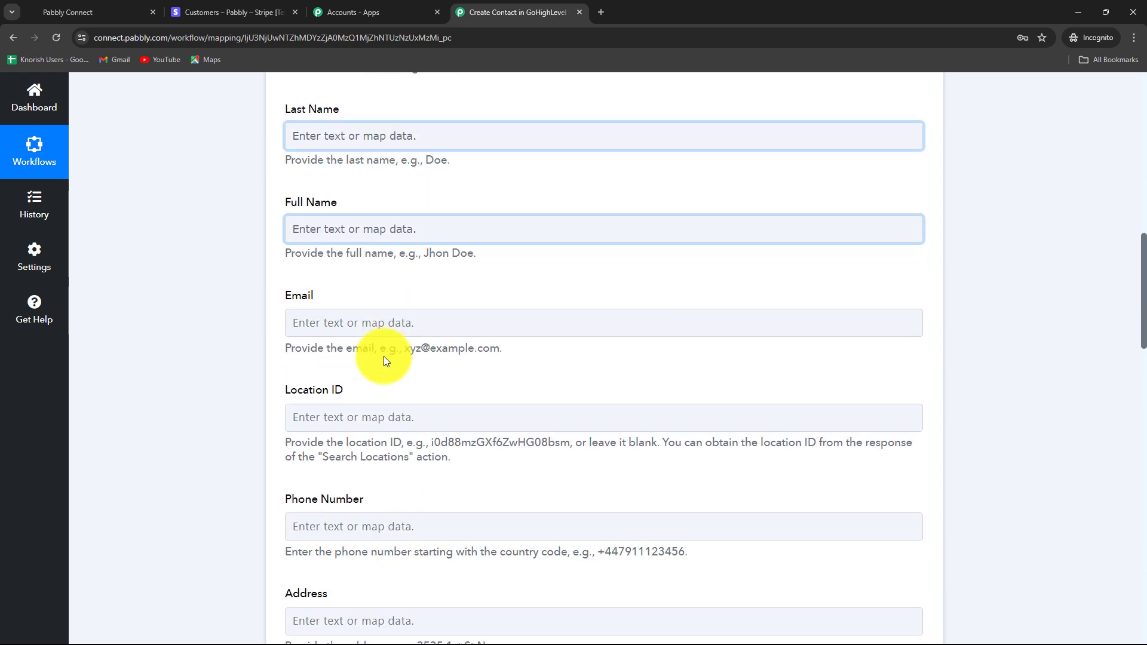
pyautogui.scroll(-1, 366, 268)
pyautogui.click(366, 269)
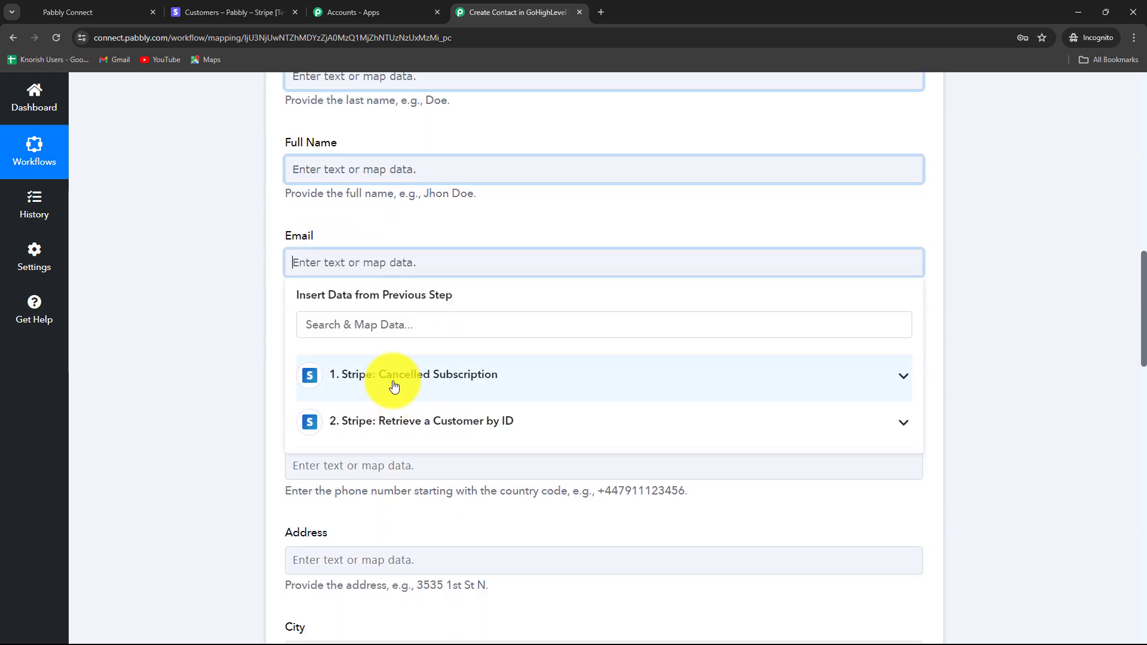
pyautogui.click(395, 382)
pyautogui.click(239, 365)
pyautogui.click(325, 260)
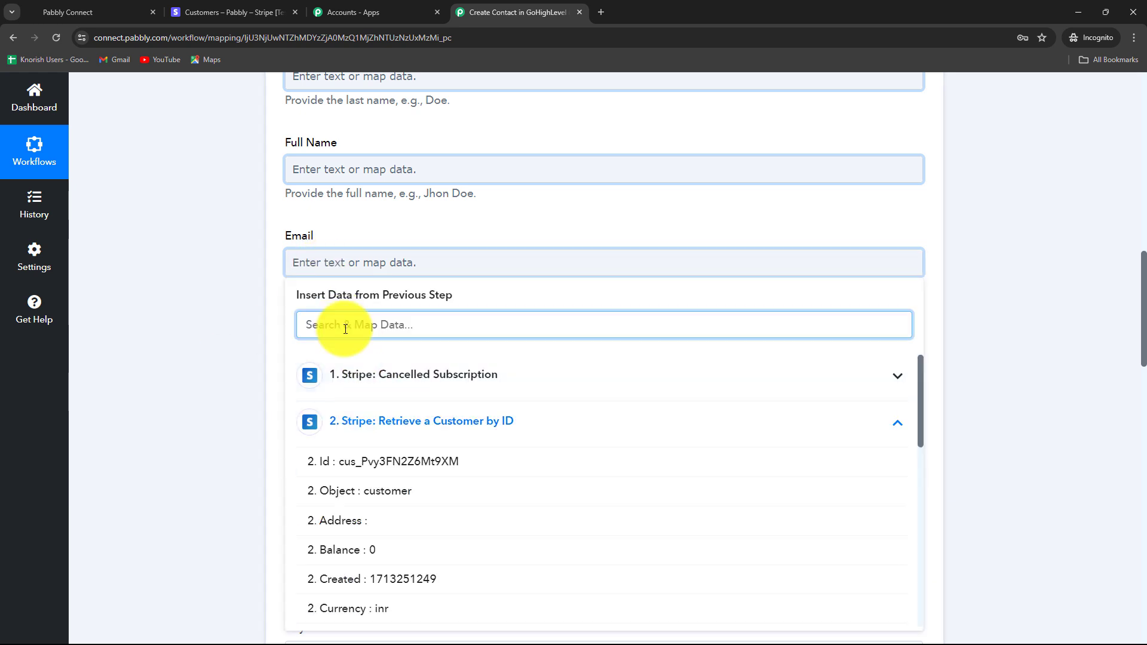
pyautogui.write('email')
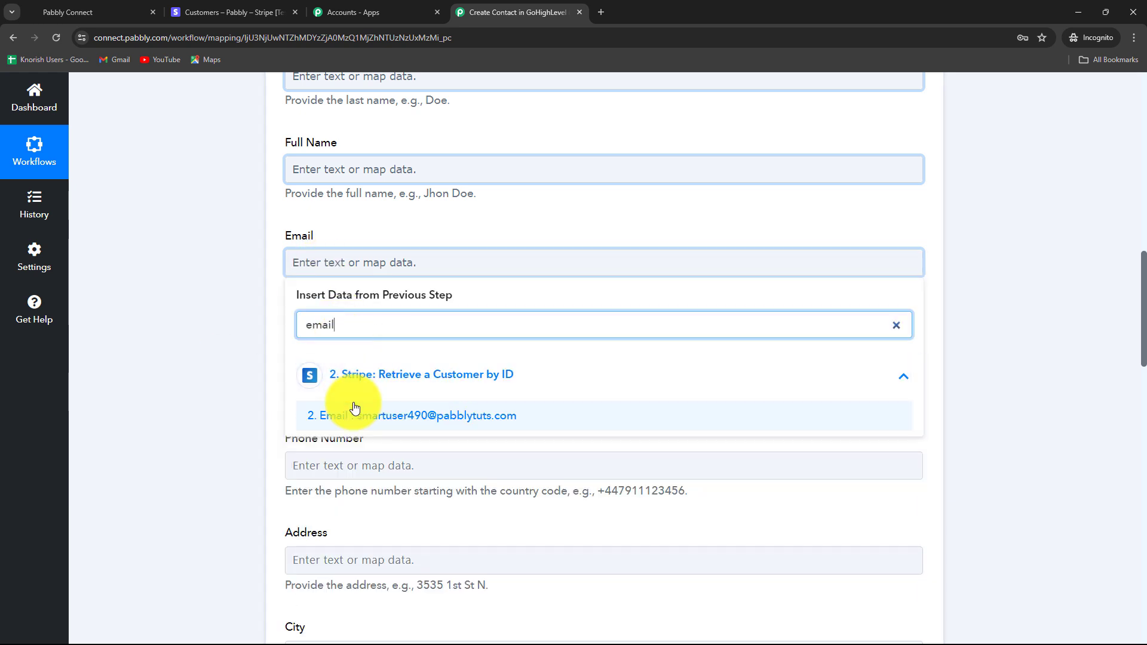
pyautogui.click(372, 416)
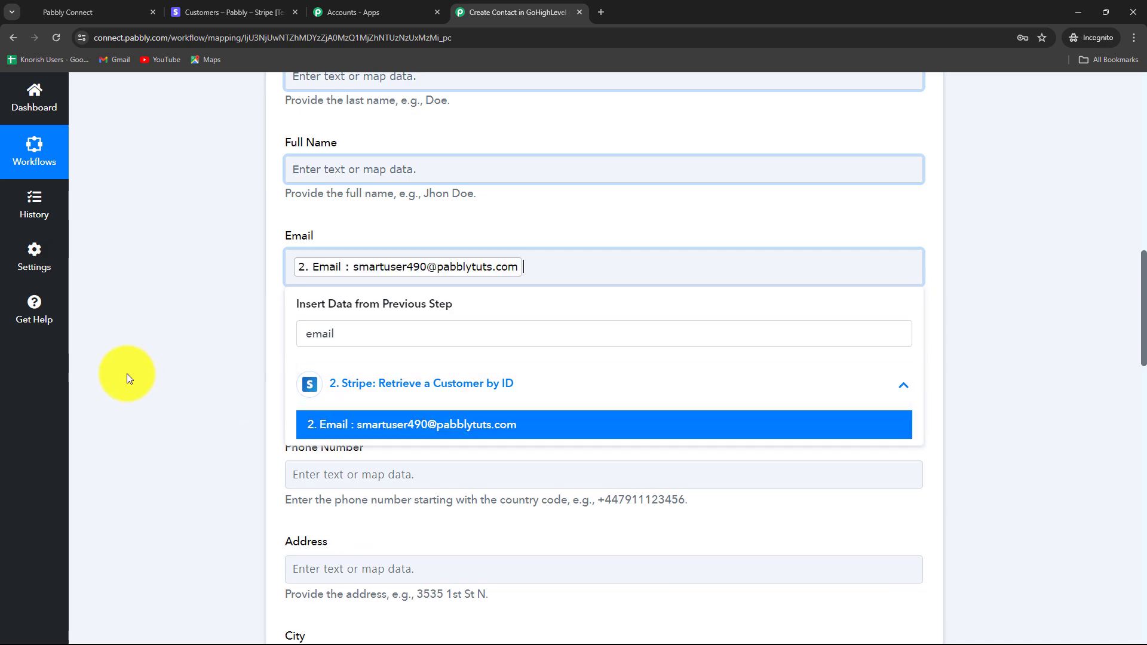
pyautogui.click(128, 378)
# - Map the Stripe customer's 2. Phone value into the Phone Number field
pyautogui.scroll(-3, 307, 377)
pyautogui.scroll(-2, 307, 377)
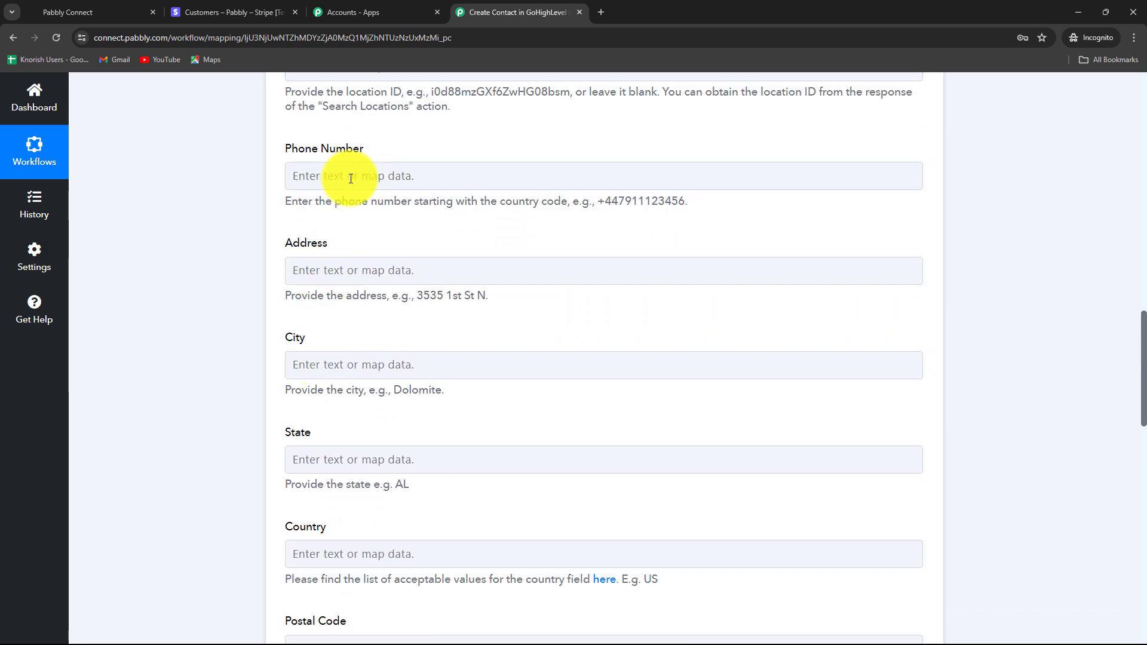
pyautogui.click(350, 175)
pyautogui.click(357, 292)
pyautogui.click(351, 239)
pyautogui.write('ph')
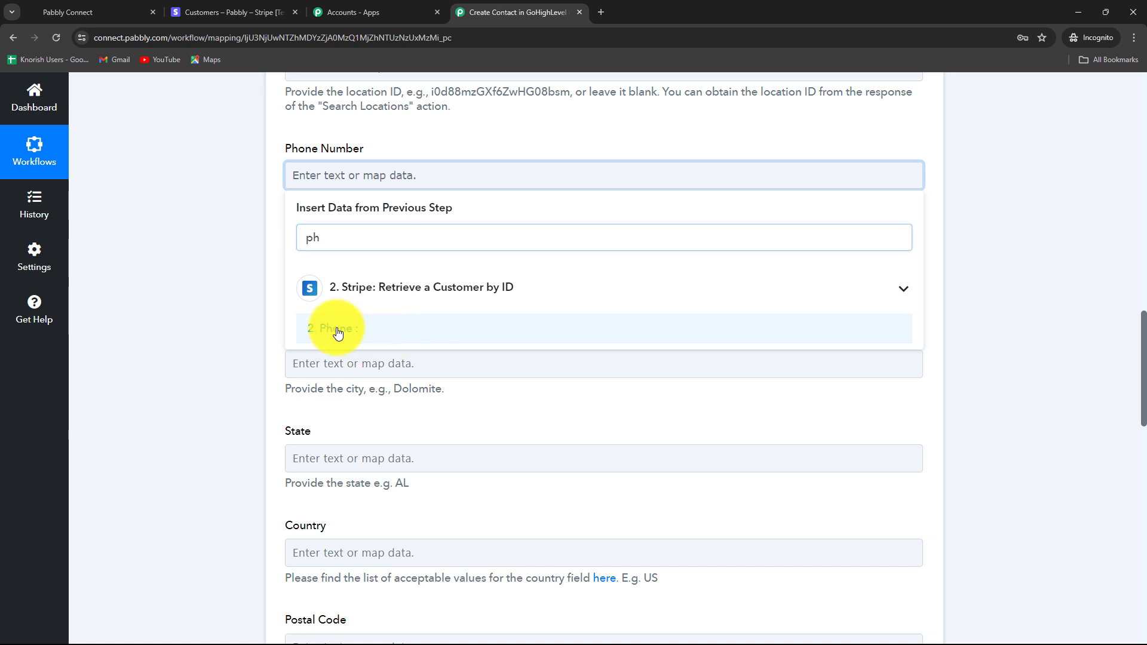
pyautogui.click(333, 328)
pyautogui.click(221, 310)
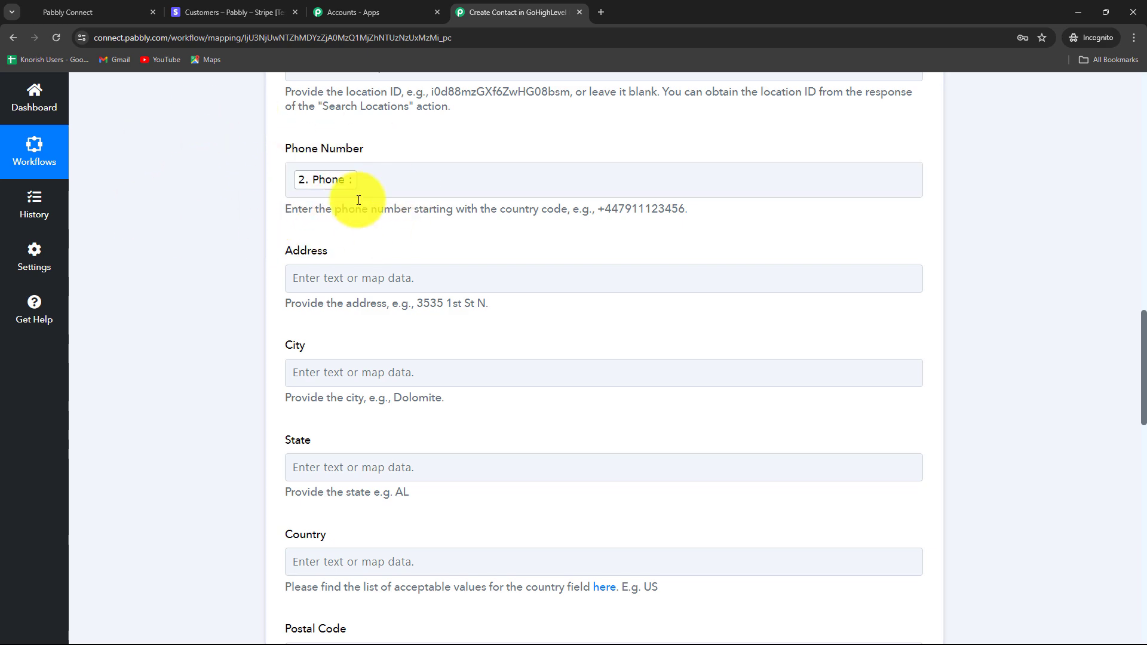
pyautogui.scroll(-4, 625, 254)
pyautogui.scroll(3, 579, 325)
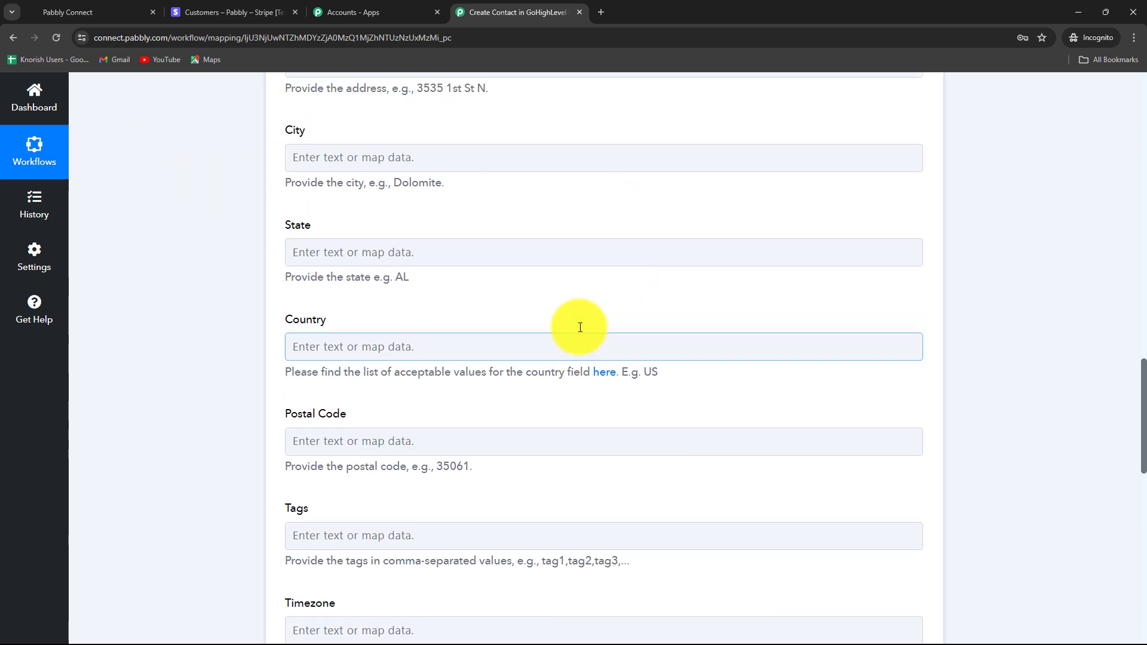
pyautogui.scroll(-4, 403, 407)
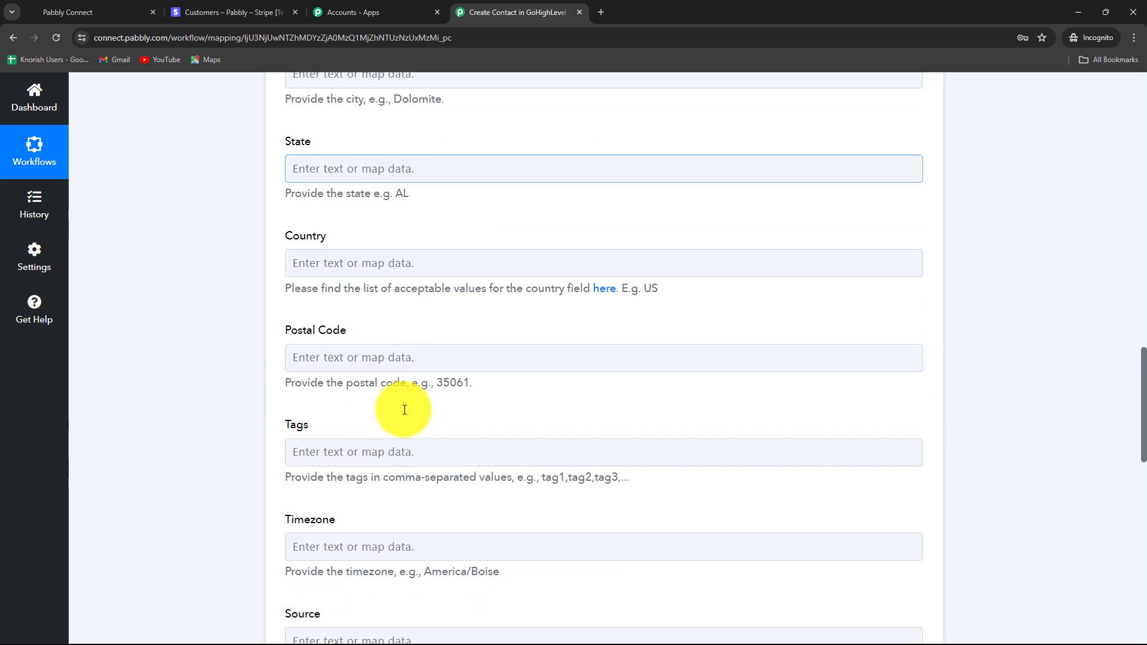
pyautogui.scroll(-10, 409, 488)
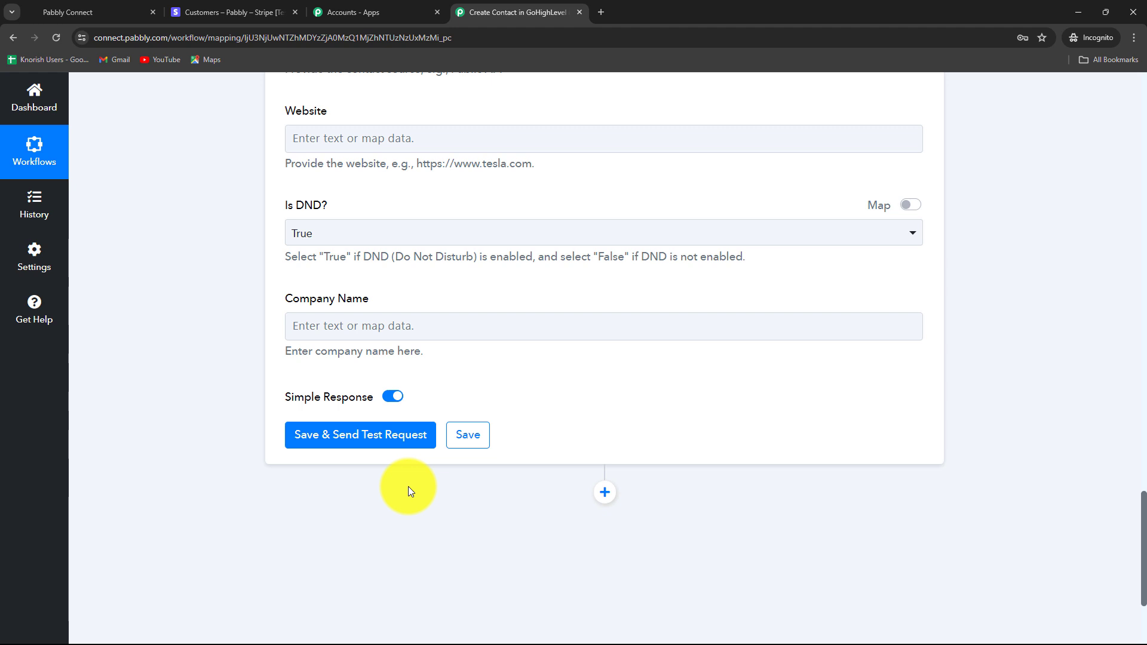
# - Save the Create Contact step and send a test, checking the new contact's ID and name
pyautogui.click(333, 435)
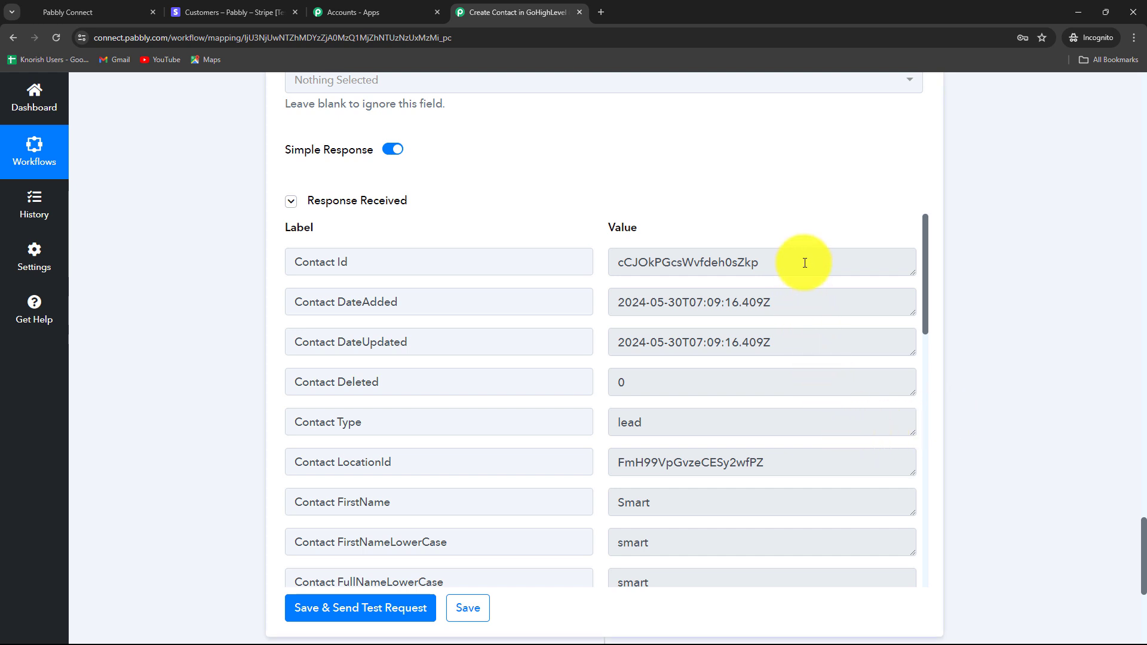
pyautogui.moveTo(803, 262); pyautogui.dragTo(596, 264)
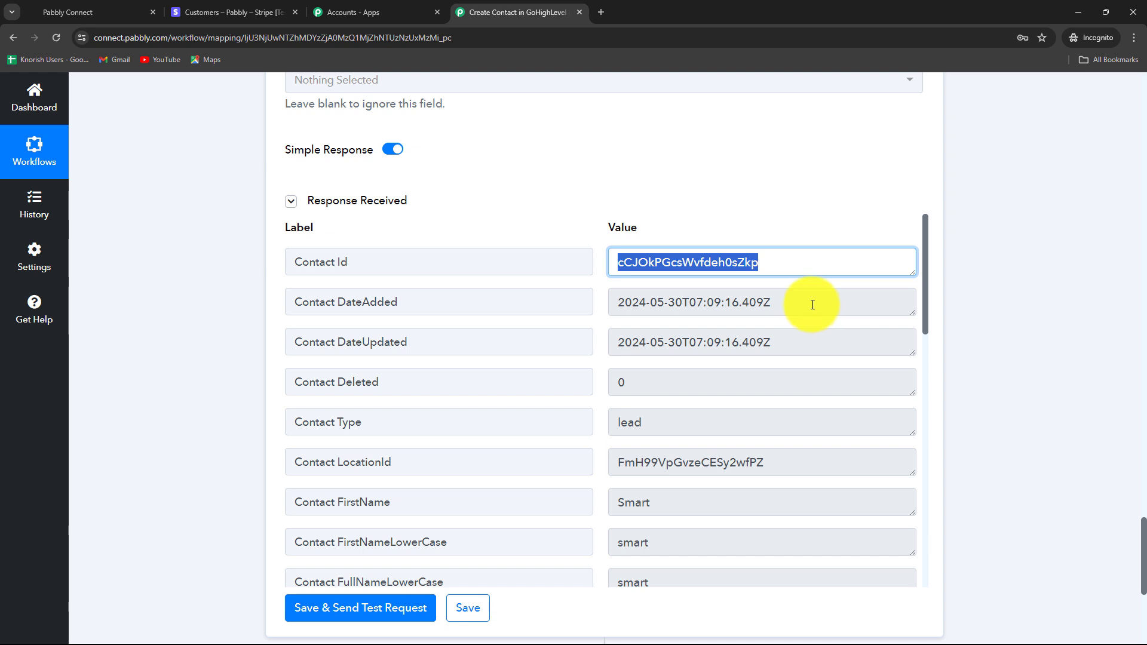
pyautogui.moveTo(813, 305); pyautogui.dragTo(600, 297)
pyautogui.scroll(-3, 723, 439)
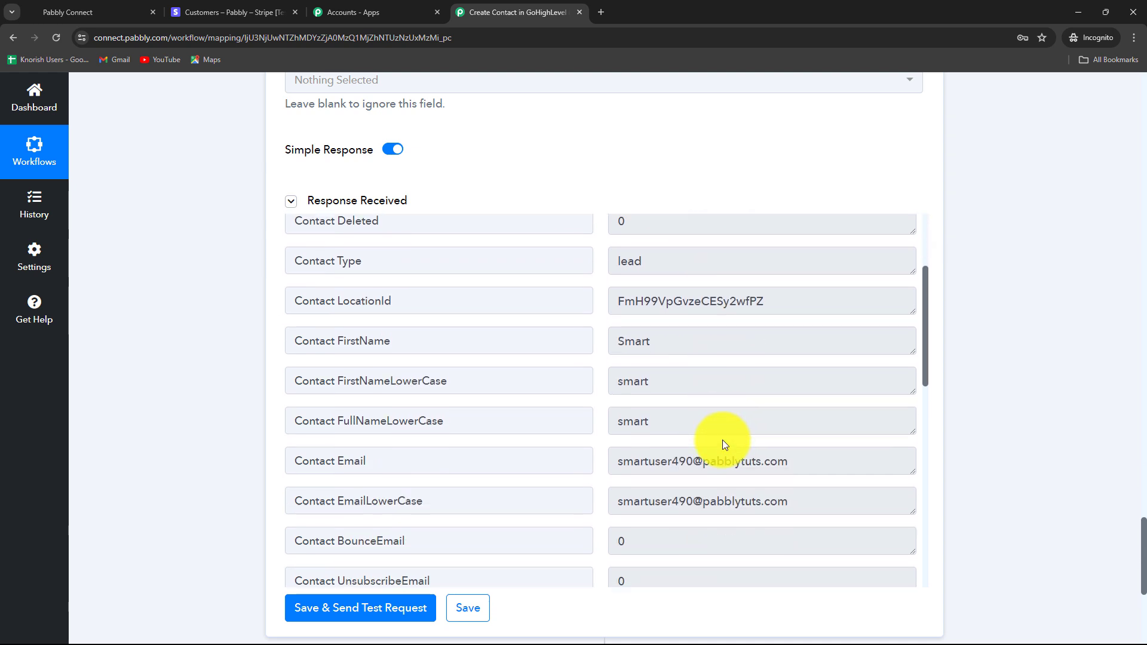
pyautogui.scroll(-2, 723, 440)
pyautogui.scroll(3, 722, 440)
pyautogui.scroll(-3, 722, 440)
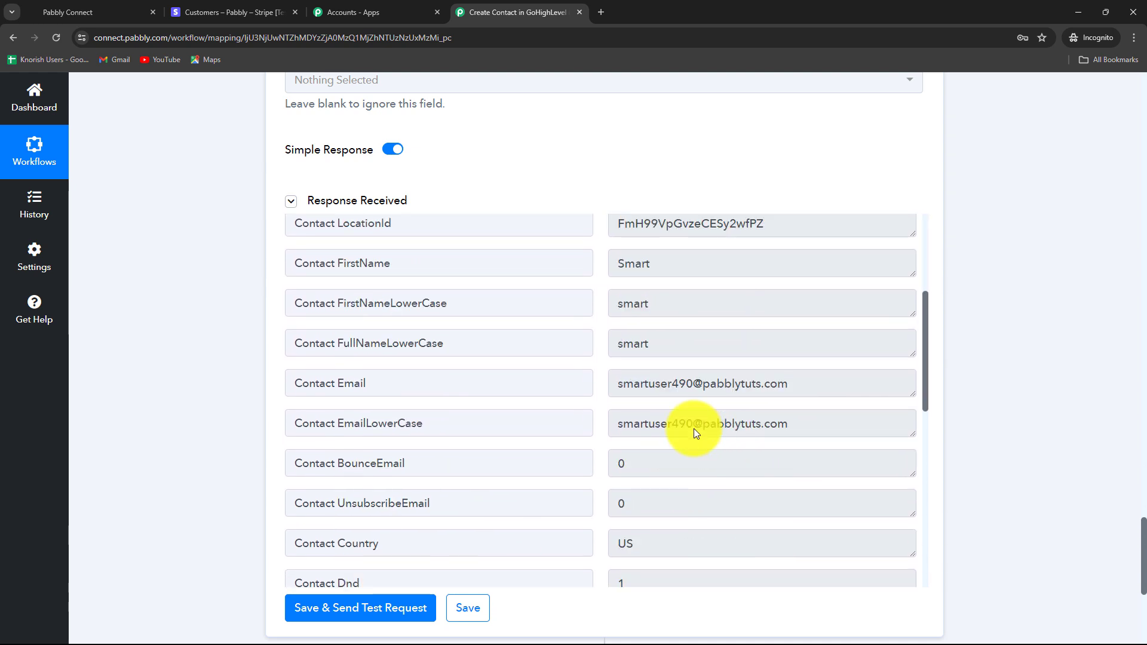
# - Review the rest of the response, including email, country US and Dnd 1
pyautogui.moveTo(604, 385); pyautogui.dragTo(761, 441)
pyautogui.scroll(-2, 761, 440)
pyautogui.scroll(4, 761, 499)
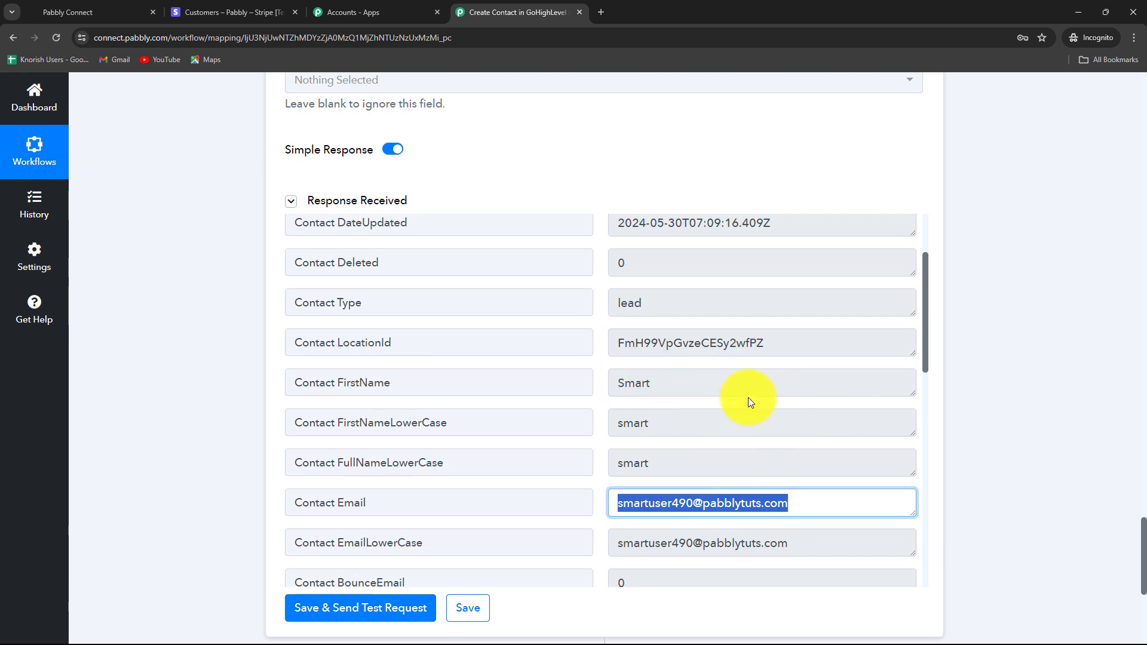
pyautogui.click(749, 397)
pyautogui.scroll(-3, 749, 397)
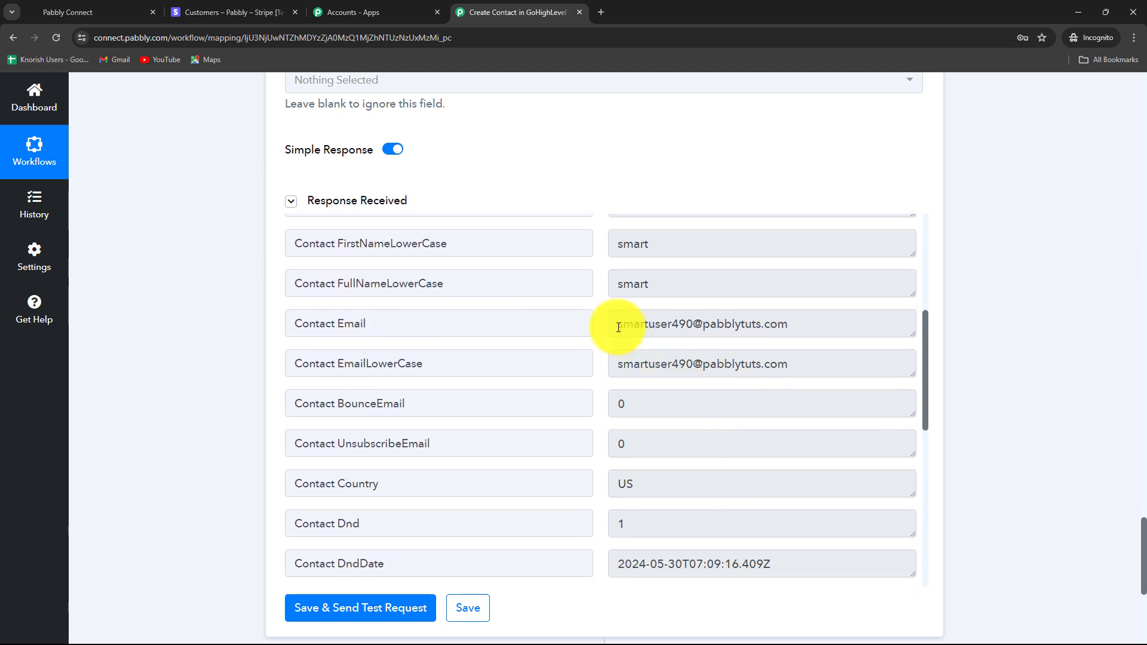
pyautogui.moveTo(619, 327); pyautogui.dragTo(784, 322)
pyautogui.scroll(-7, 801, 436)
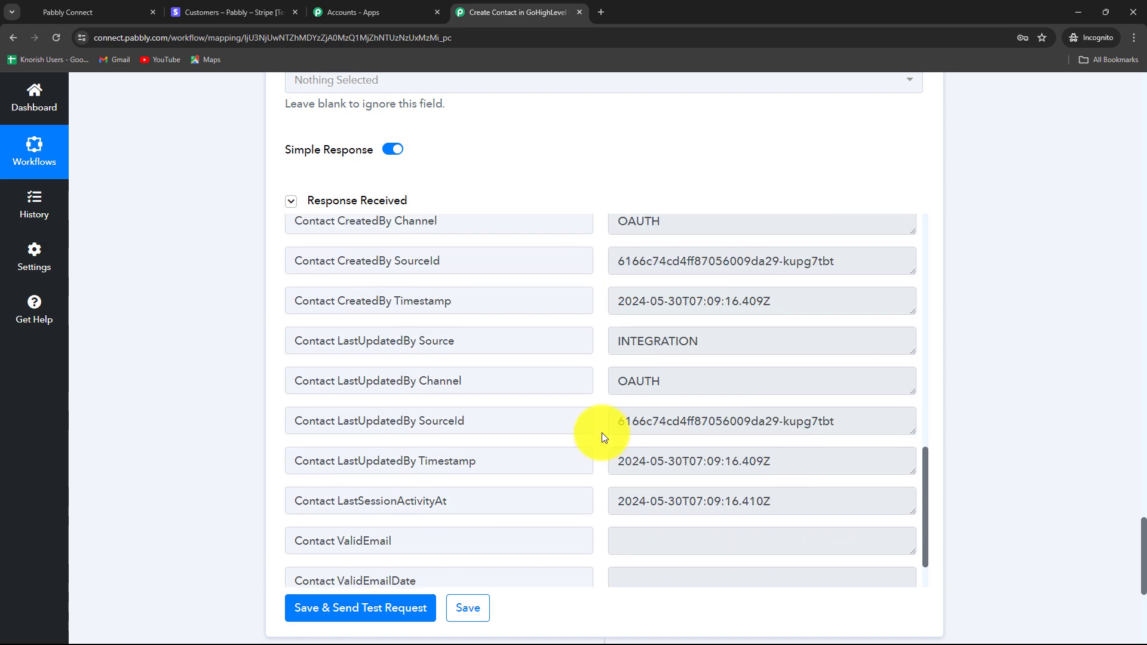
pyautogui.moveTo(615, 420); pyautogui.dragTo(991, 444)
pyautogui.scroll(8, 1123, 454)
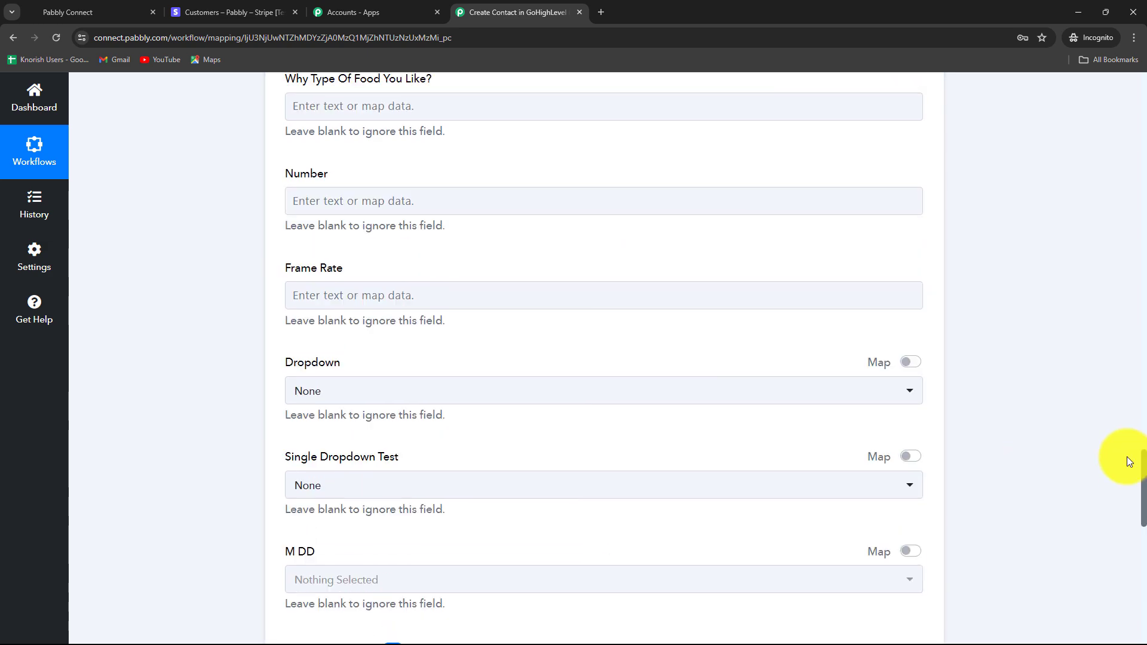
pyautogui.scroll(-6, 1130, 461)
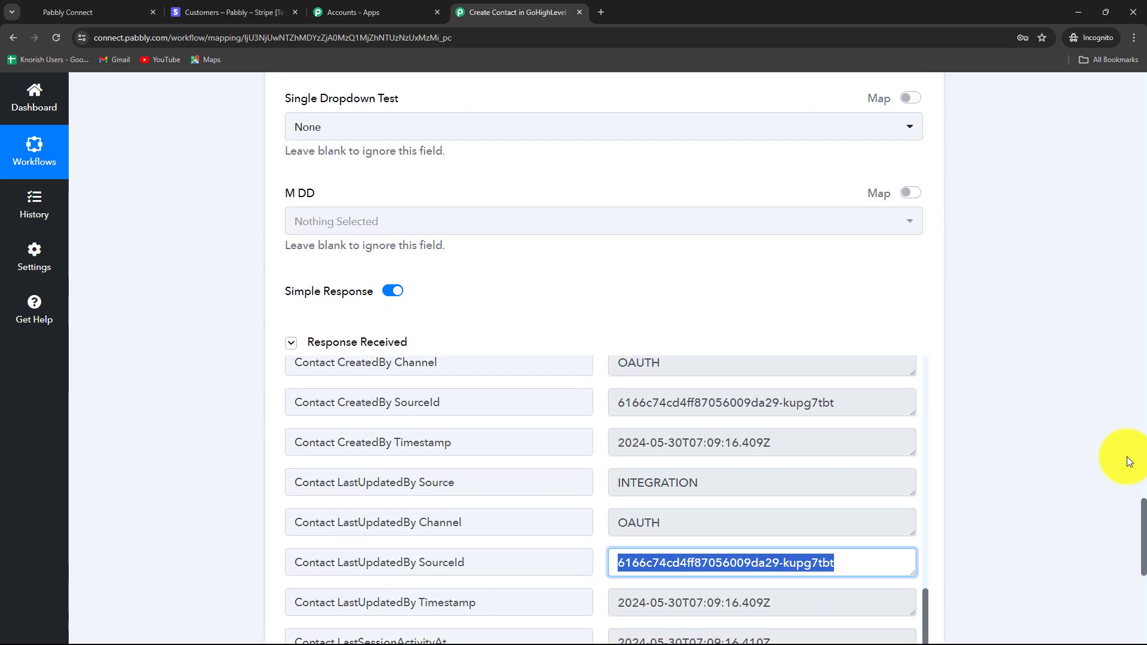
# - Open the newest GoHighLevel contact from May 30 and confirm its Notes are empty
pyautogui.click(77, 11)
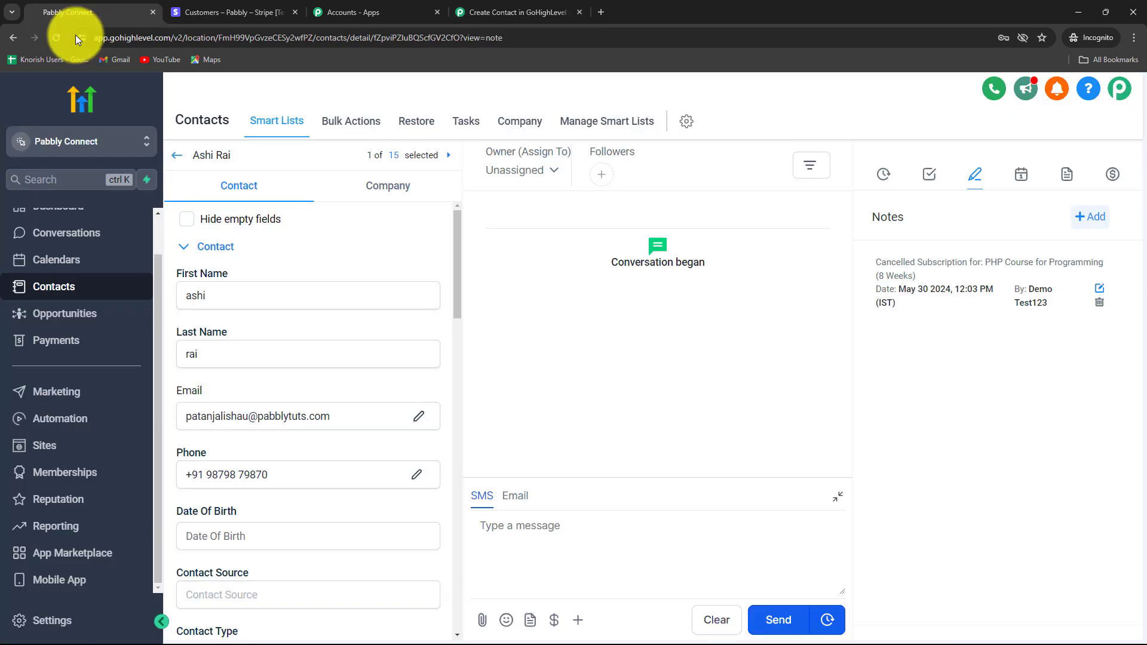
pyautogui.click(54, 288)
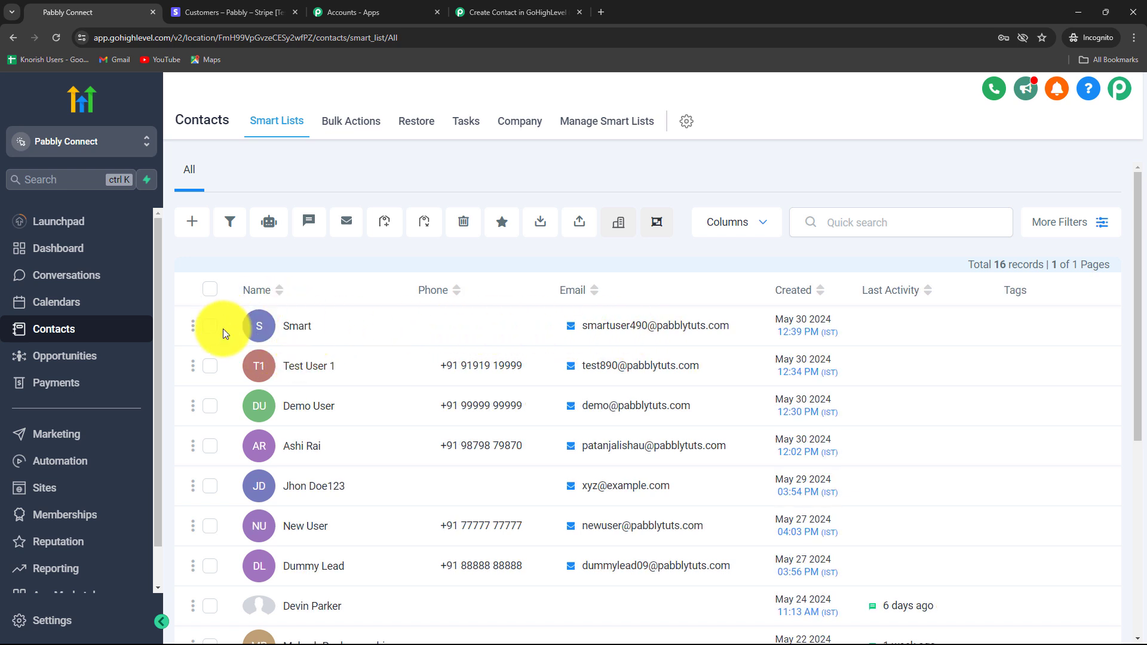
pyautogui.click(292, 325)
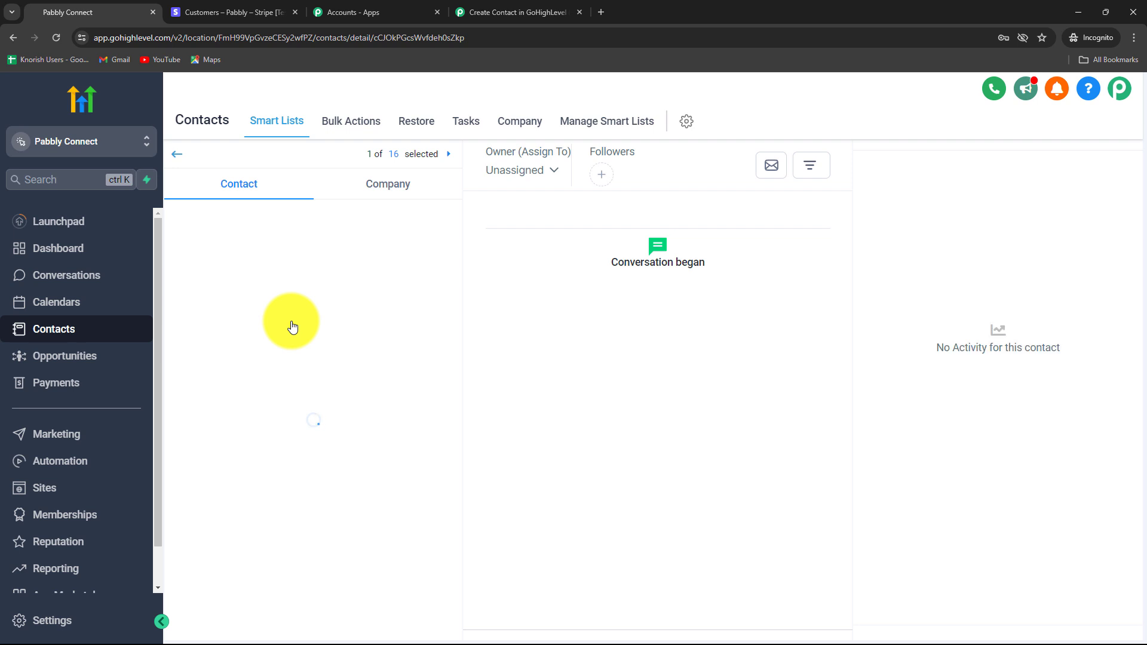
pyautogui.scroll(-3, 353, 451)
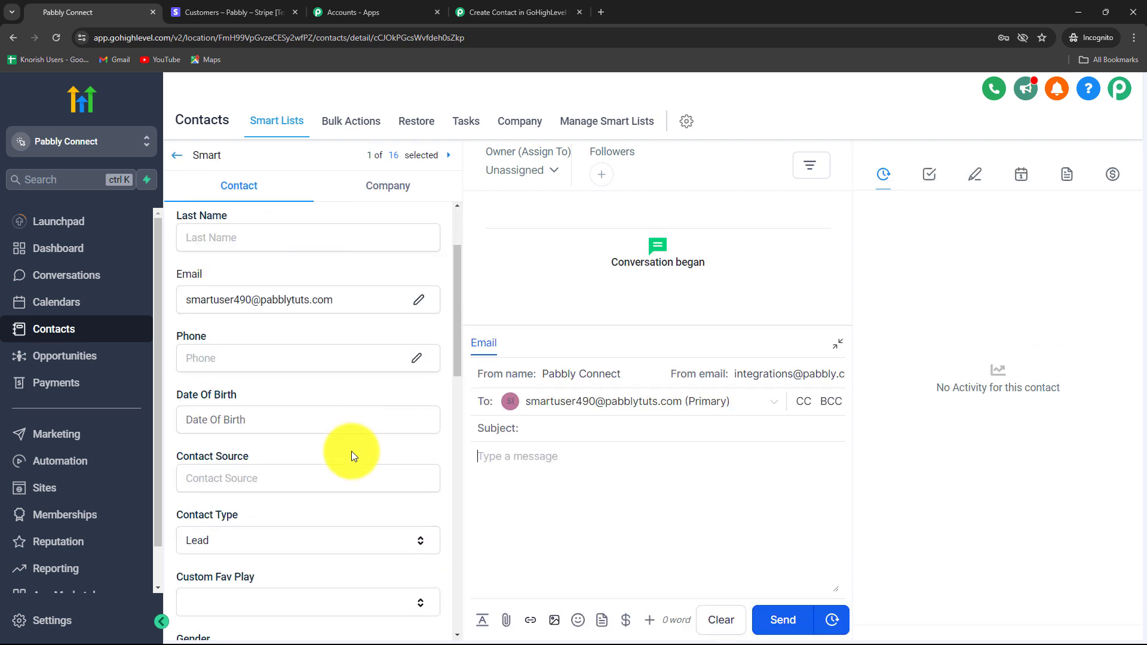
pyautogui.scroll(3, 351, 451)
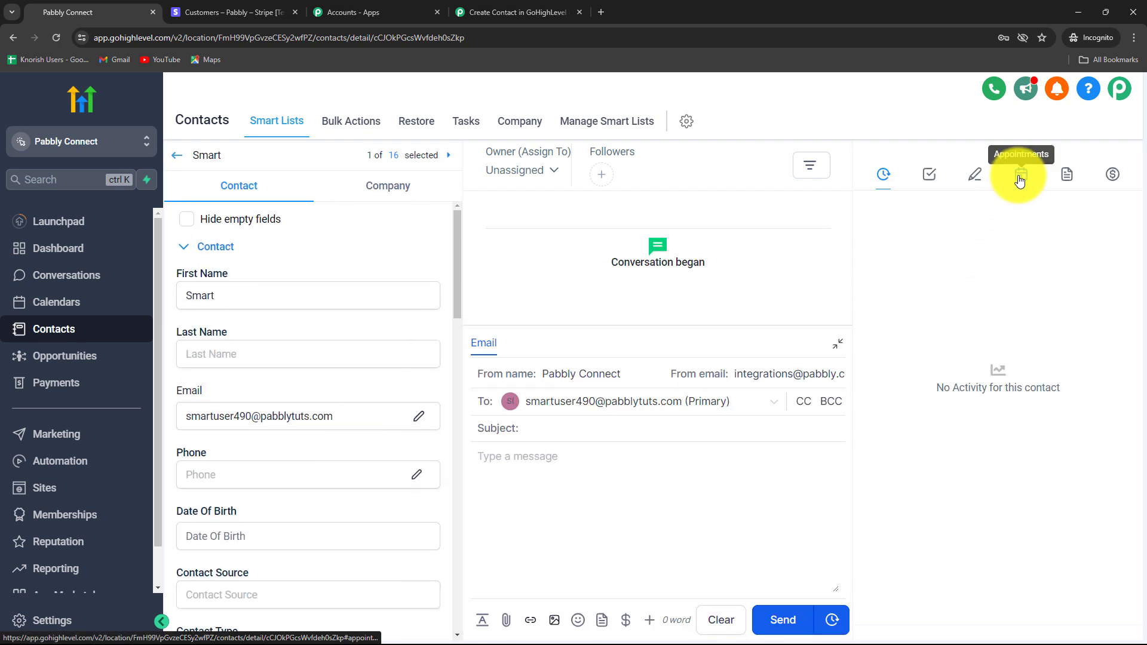
pyautogui.click(971, 175)
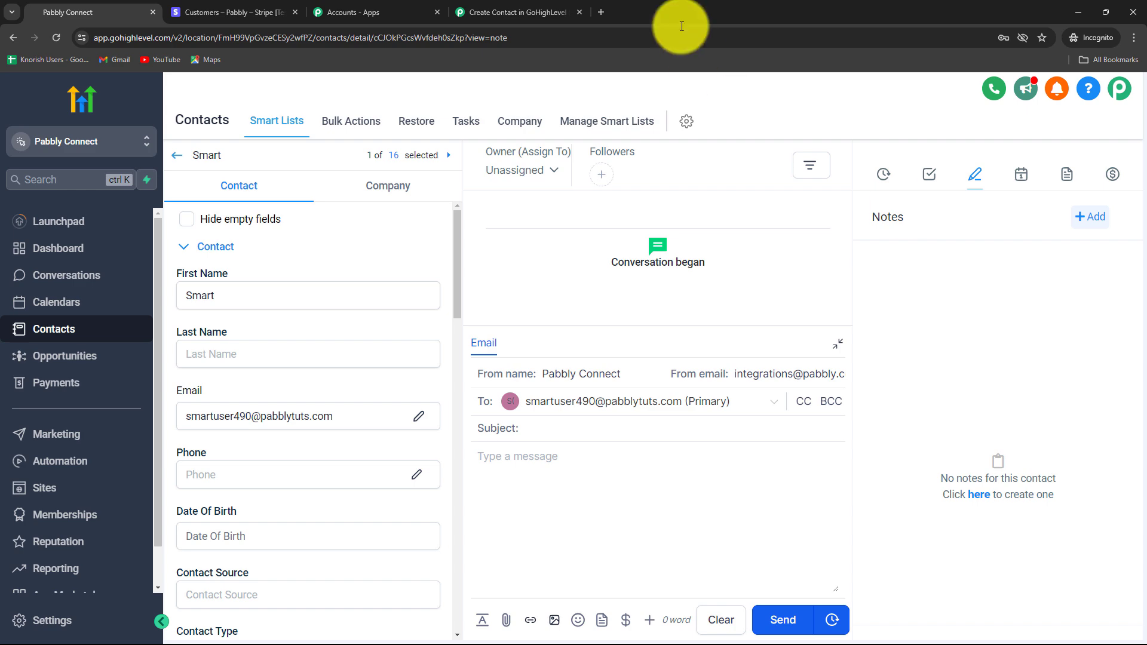
pyautogui.click(494, 13)
# - Add a fourth step using LeadConnector V2's Add Notes to Contact action and begin connecting
pyautogui.scroll(-8, 1016, 305)
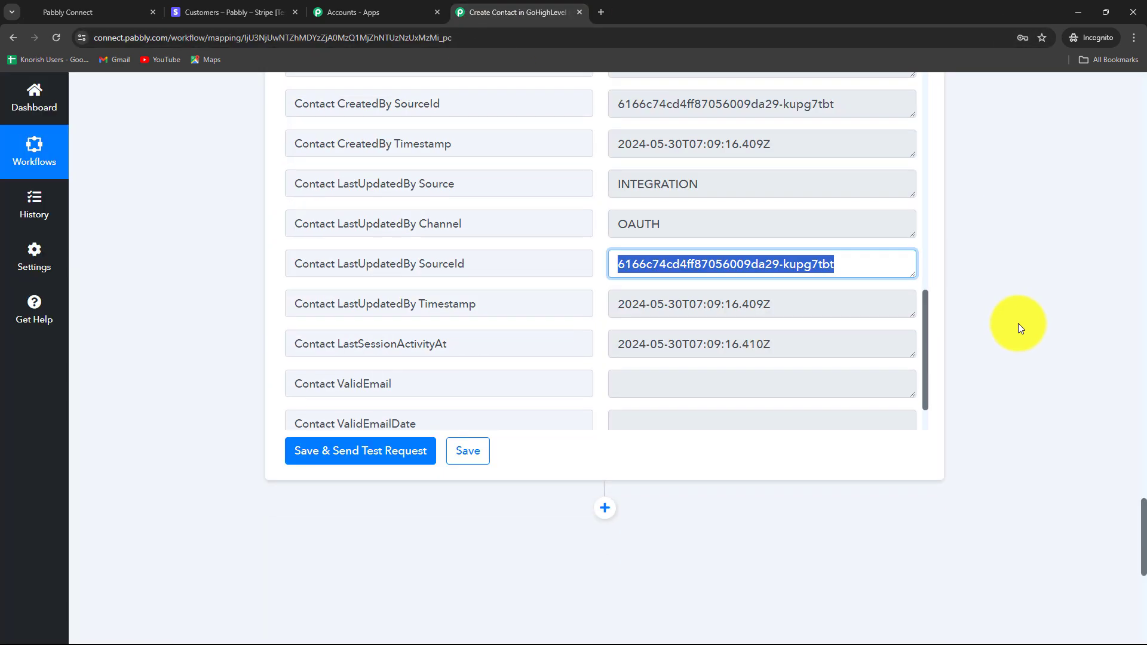
pyautogui.click(605, 307)
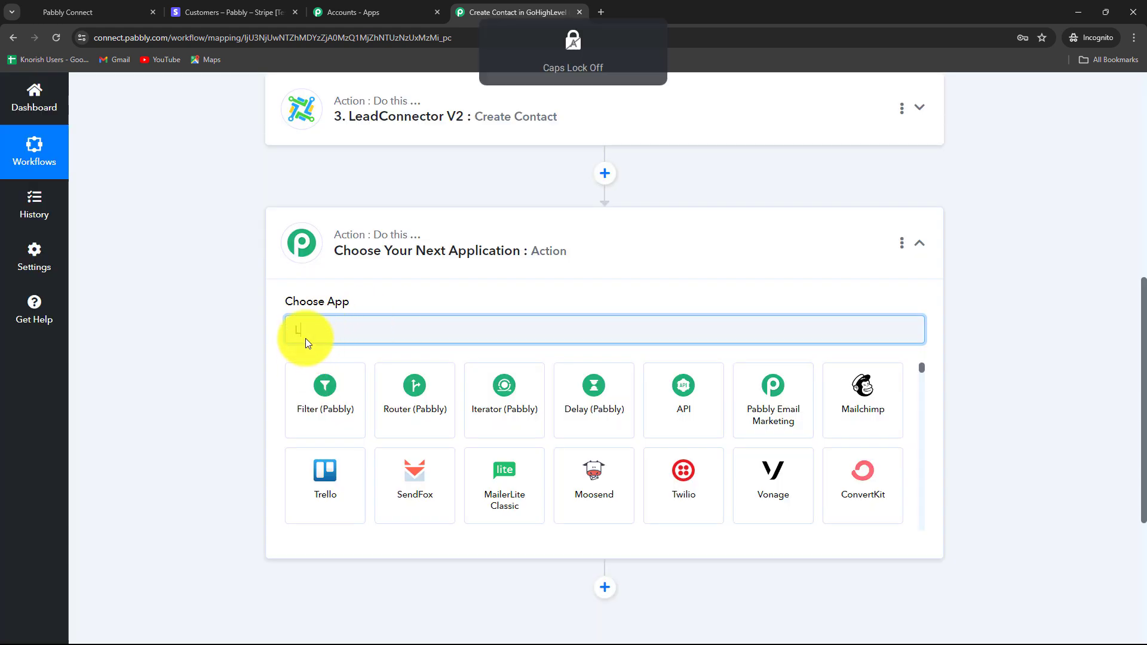
pyautogui.write('Lea')
pyautogui.click(501, 487)
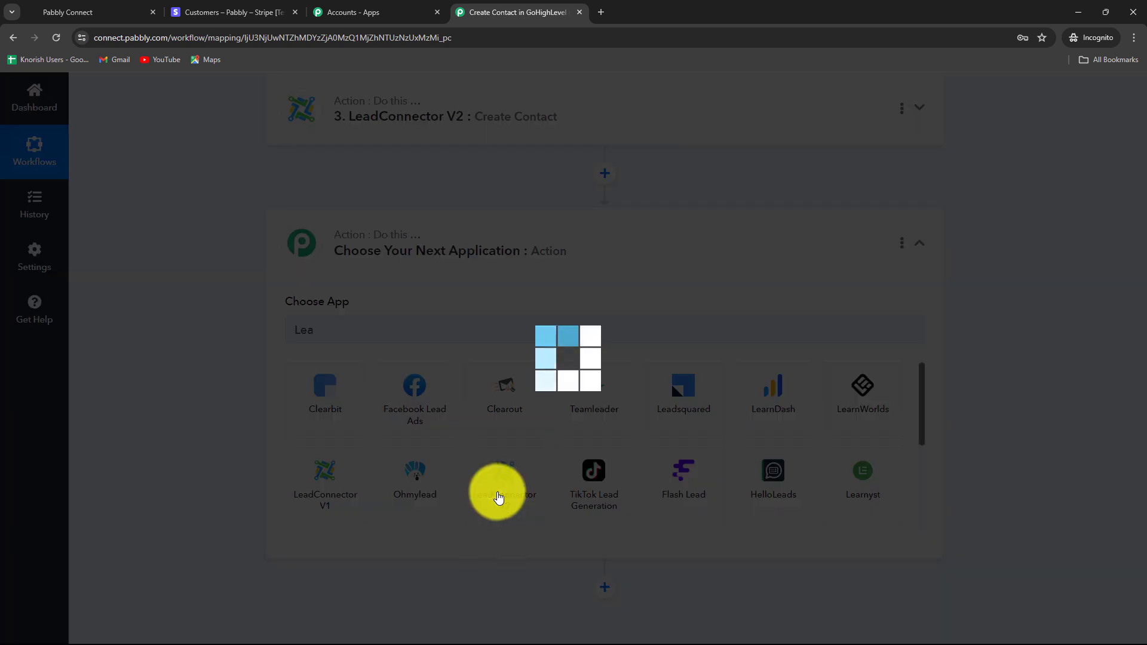
pyautogui.click(394, 392)
pyautogui.write('not')
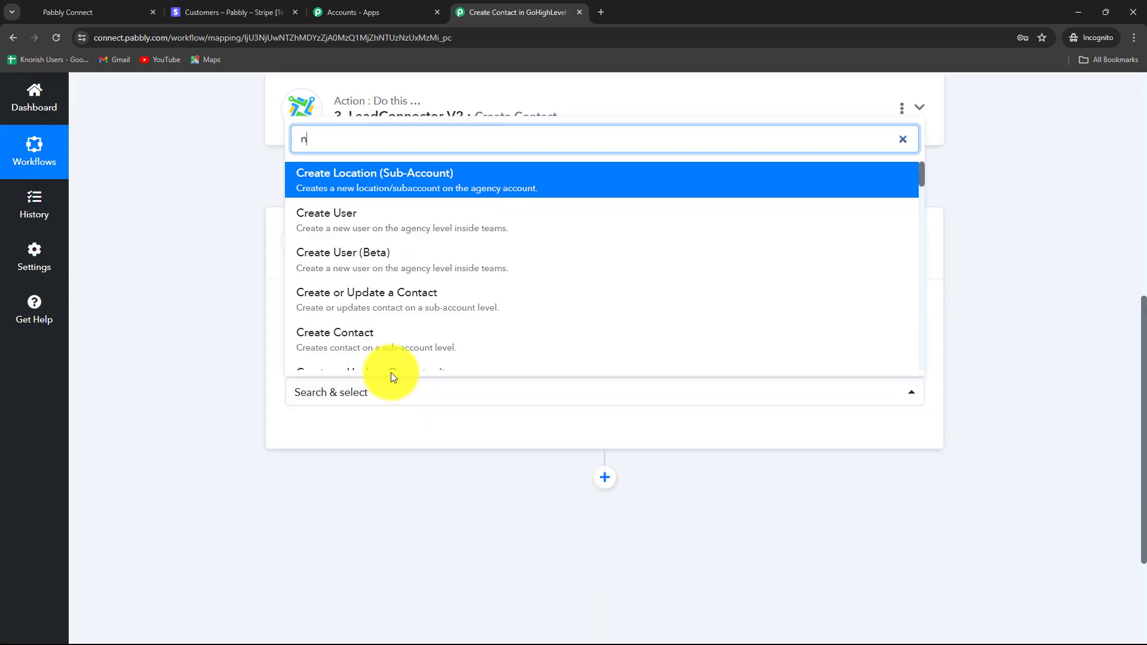
pyautogui.click(377, 355)
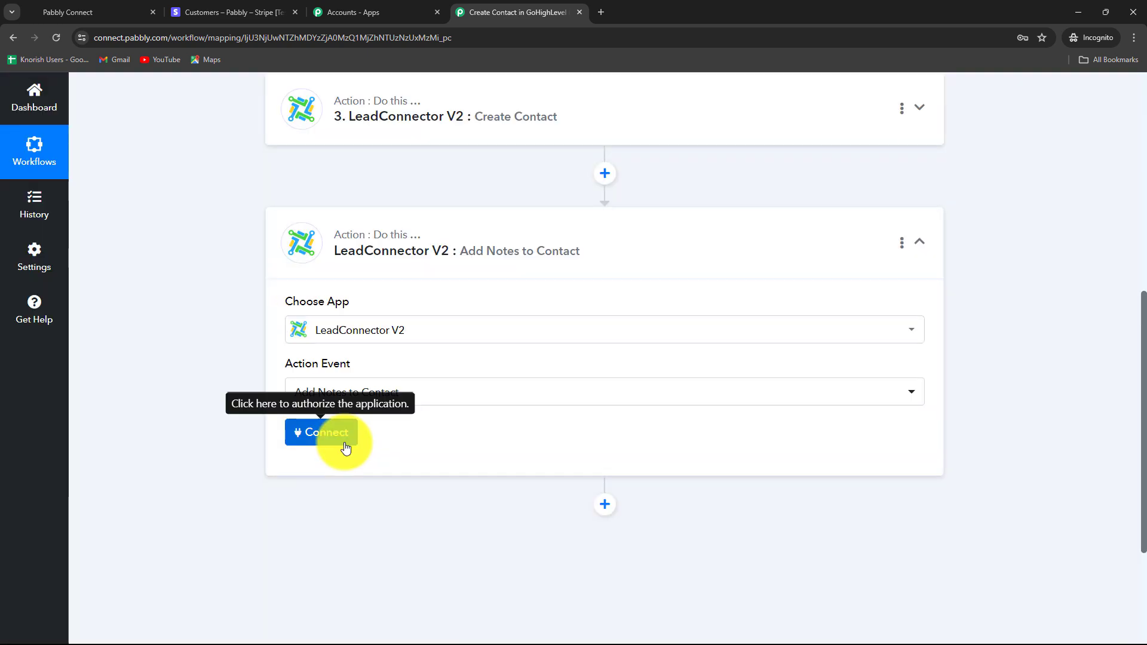
pyautogui.click(340, 441)
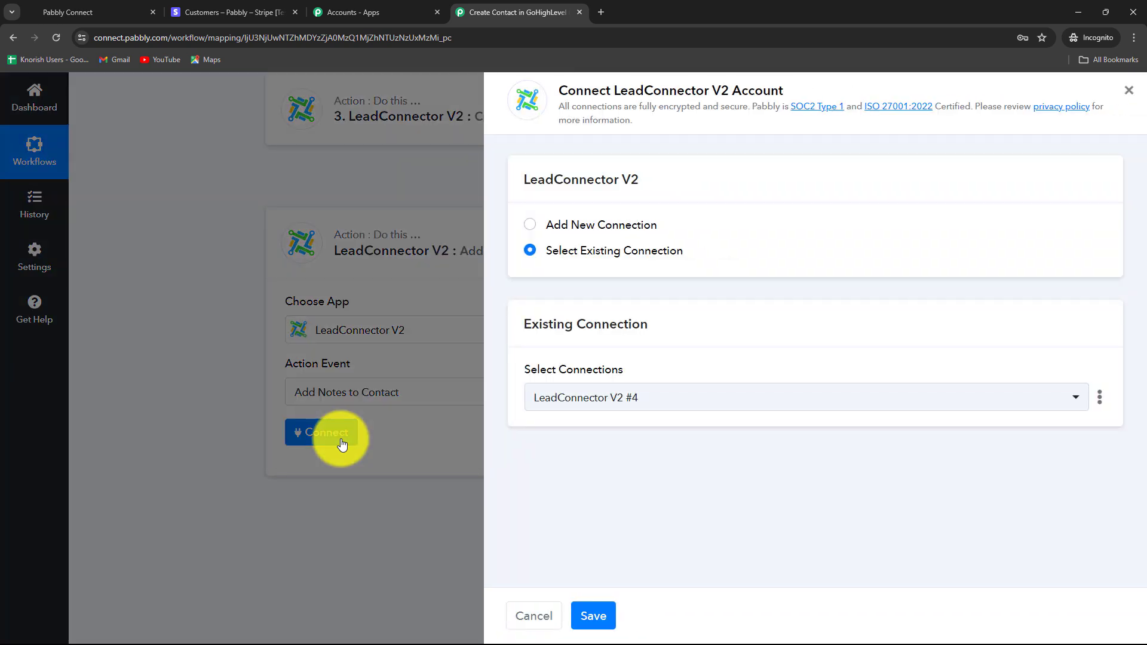
# - Connect the notes step to an existing LeadConnector V2 account and save the connection
pyautogui.click(557, 404)
pyautogui.click(573, 487)
pyautogui.click(589, 614)
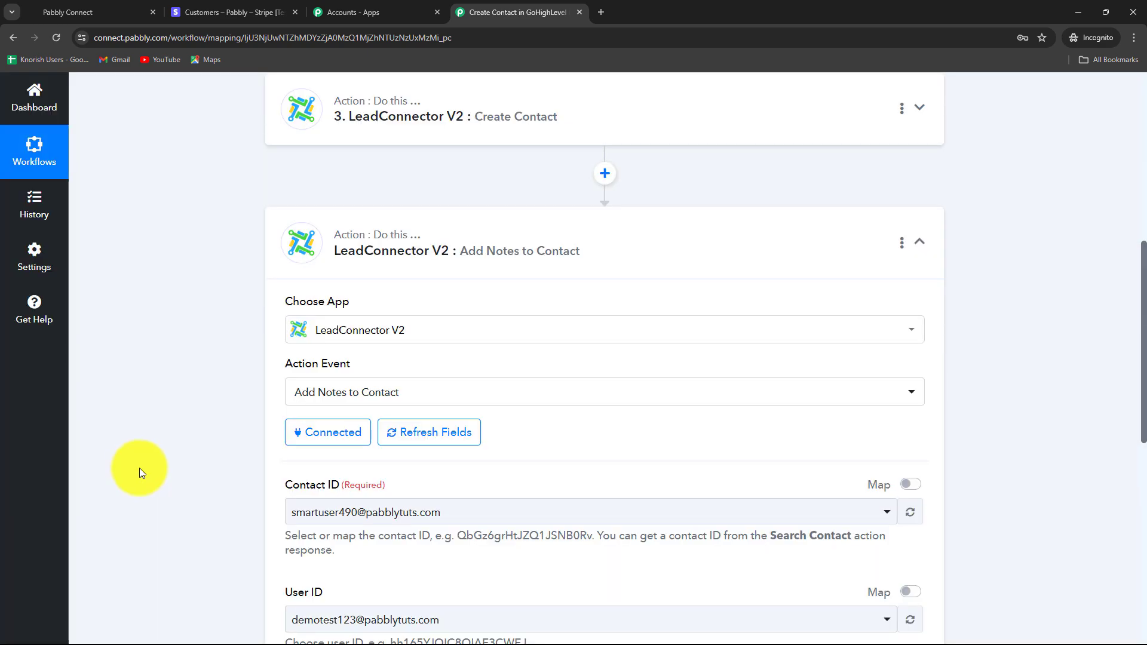
pyautogui.scroll(-3, 139, 468)
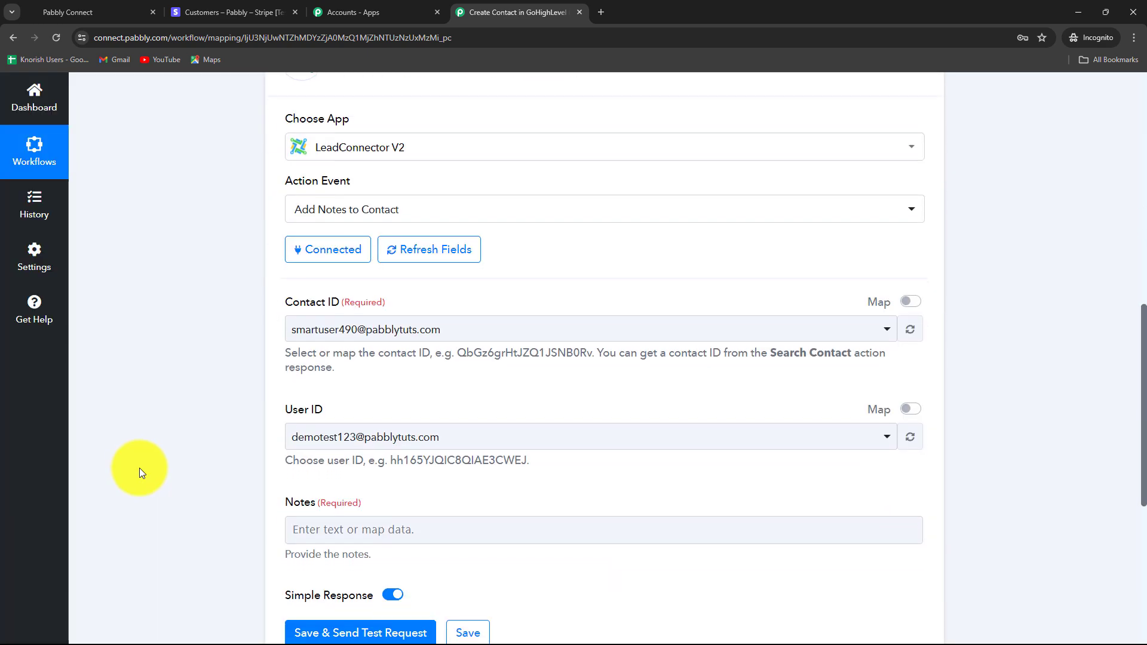
pyautogui.scroll(-3, 142, 474)
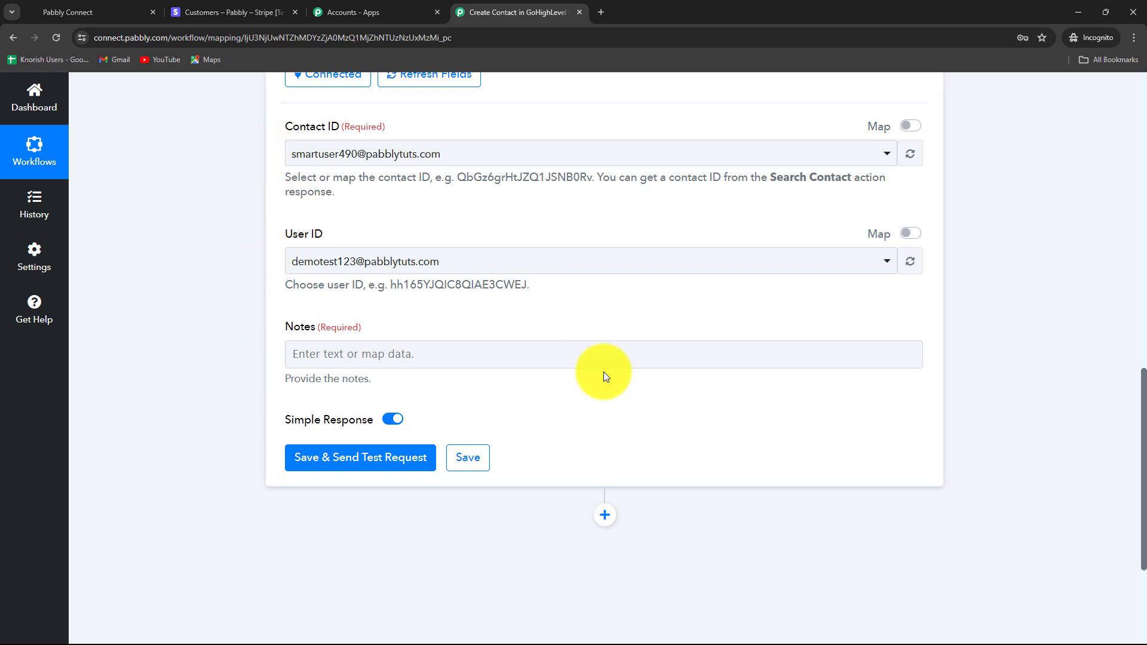
pyautogui.scroll(2, 303, 399)
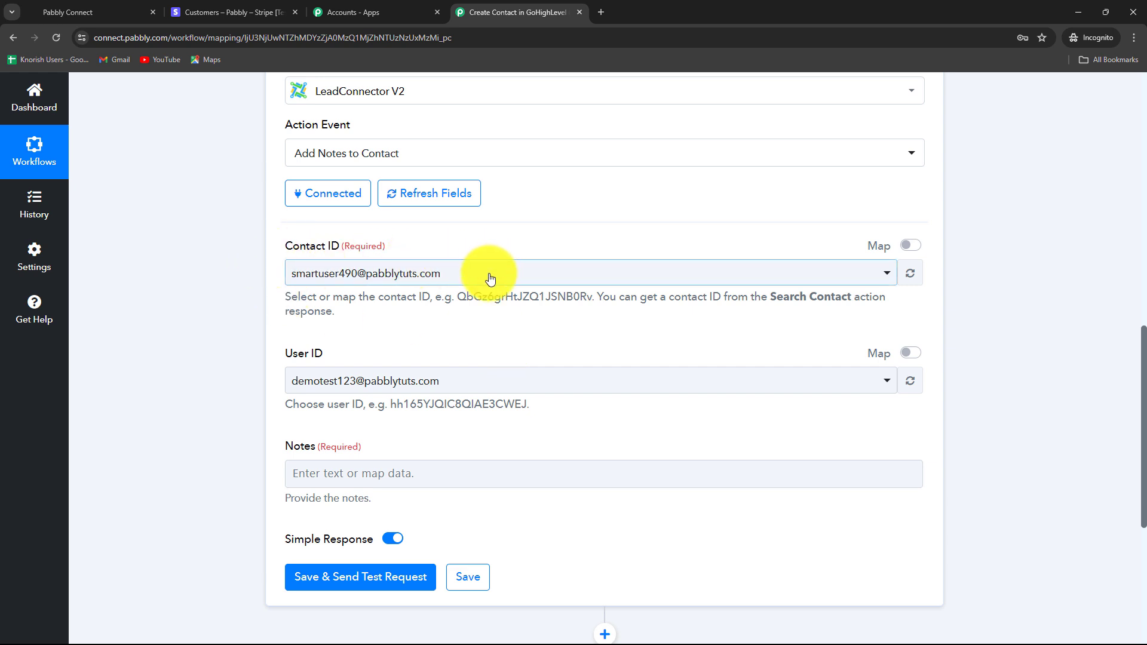
# - Map Contact ID to 3. Contact Id from the LeadConnector Create Contact step
pyautogui.click(911, 246)
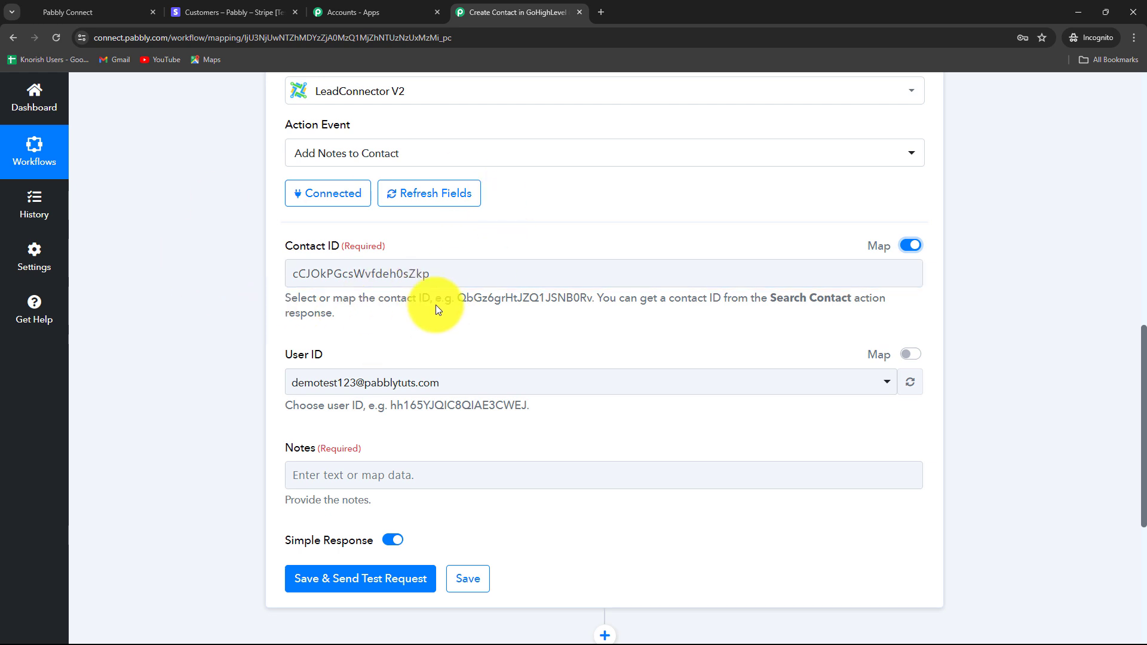
pyautogui.moveTo(441, 273); pyautogui.dragTo(257, 279)
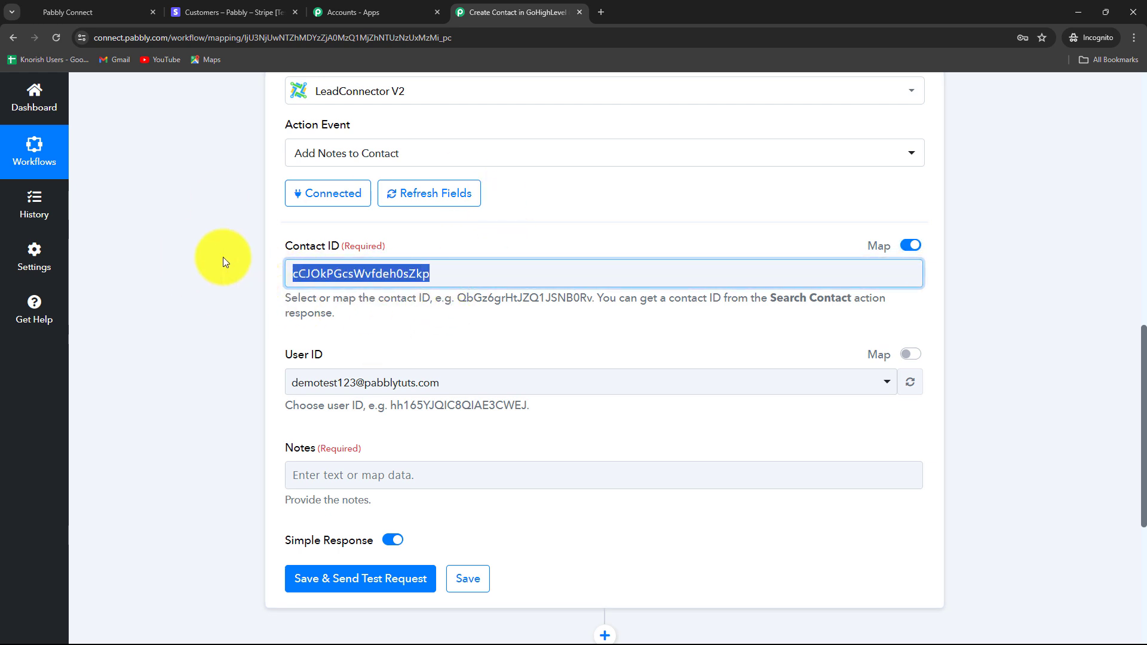
pyautogui.press('BackSpace')
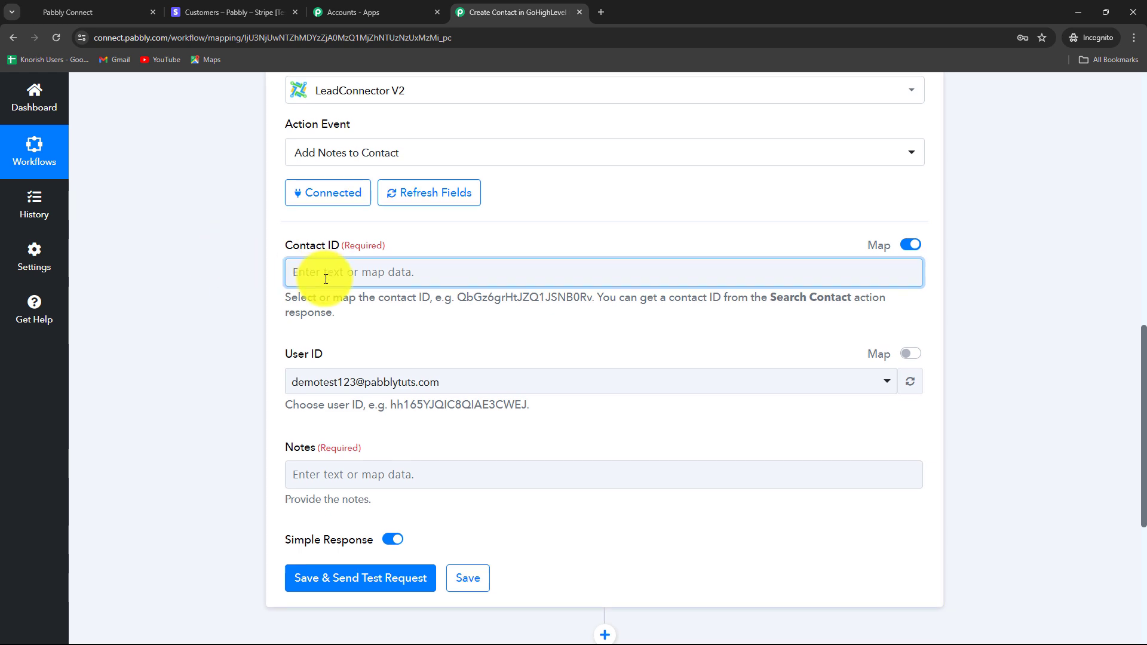
pyautogui.scroll(-2, 328, 274)
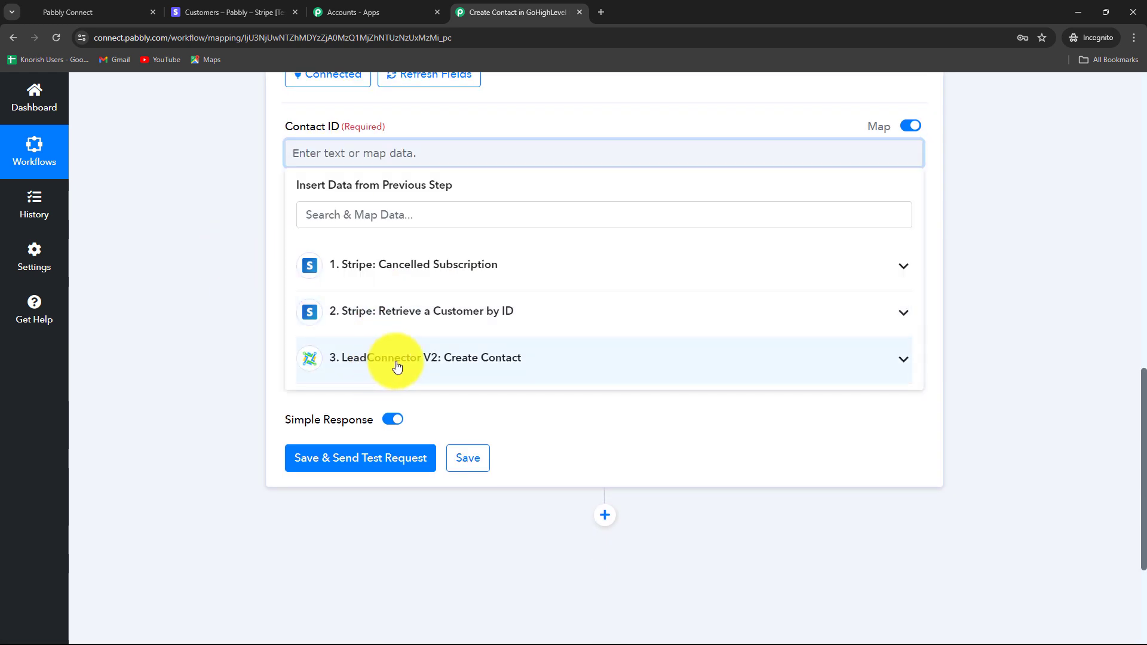
pyautogui.click(475, 363)
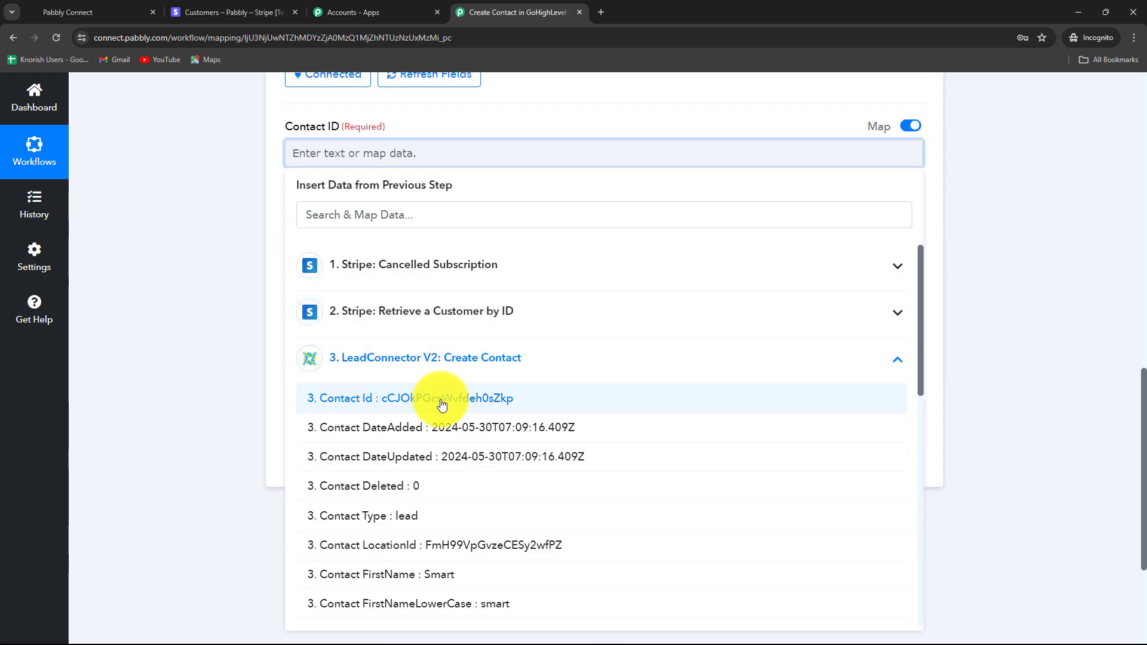
pyautogui.click(410, 399)
pyautogui.click(199, 333)
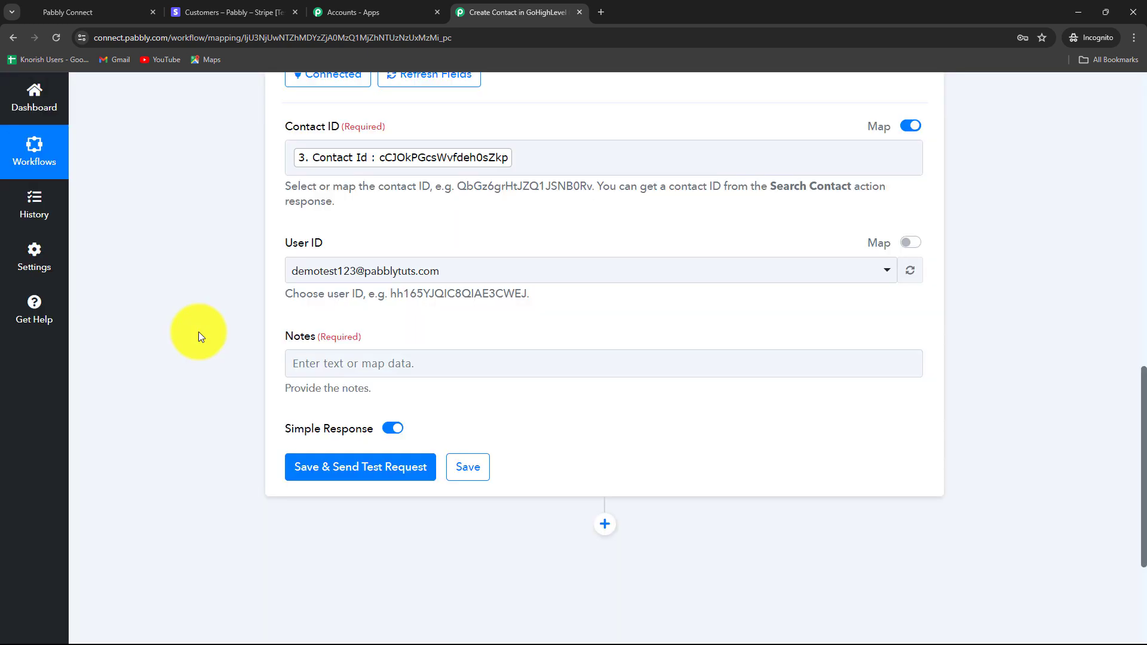
pyautogui.scroll(-3, 198, 332)
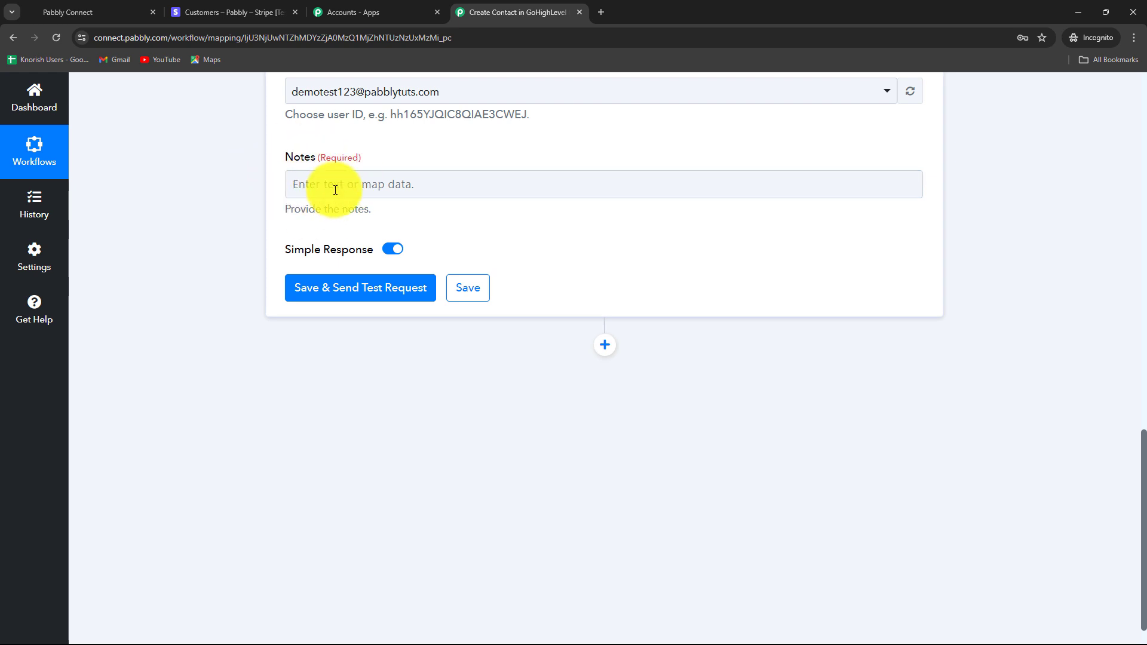
# - Enter 'Cancelled Subscription for:' in the Notes field
pyautogui.click(430, 186)
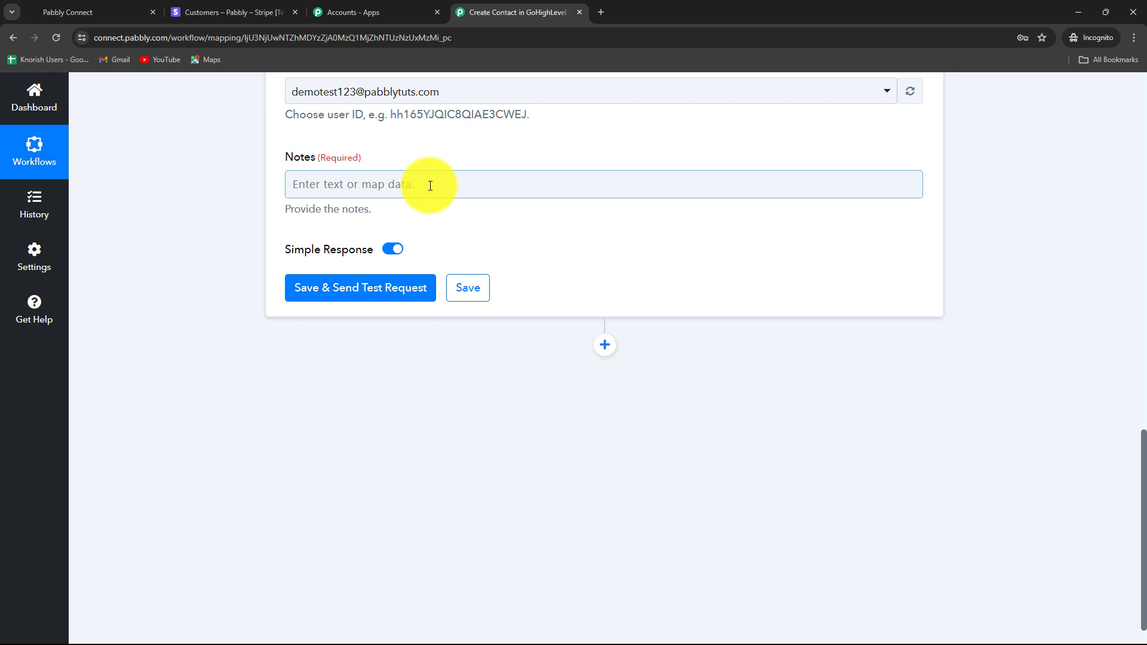
pyautogui.click(431, 186)
pyautogui.write('Cancelled Subscription for:')
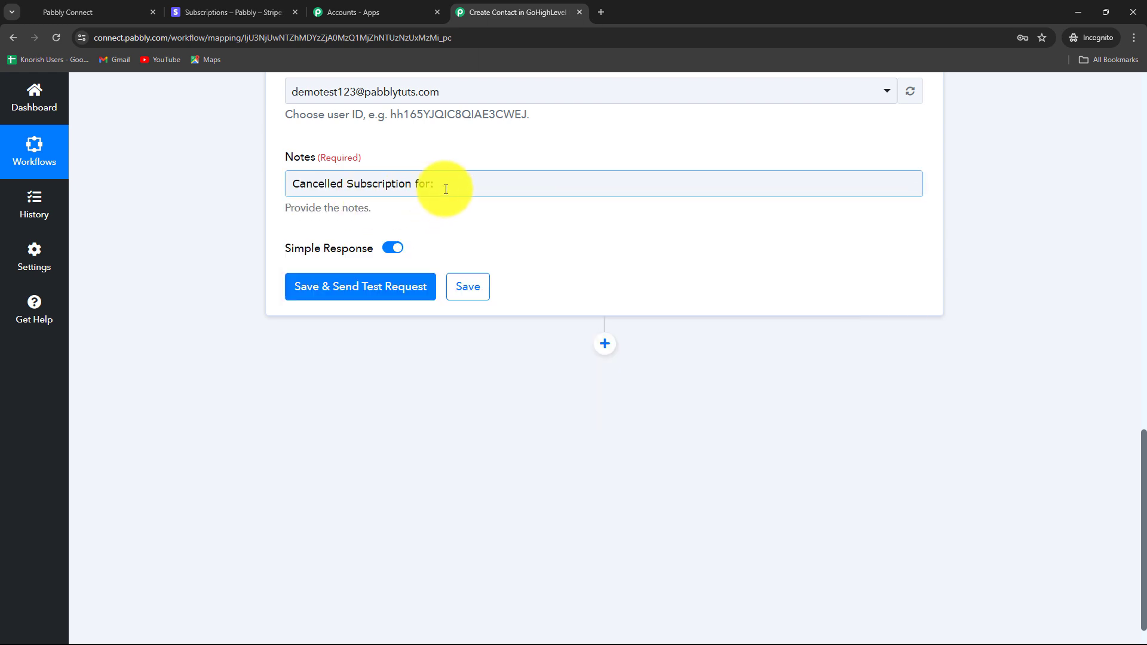
# - Append the Stripe customer's 2. Description (Web Camera) to the note and save the step
pyautogui.click(446, 187)
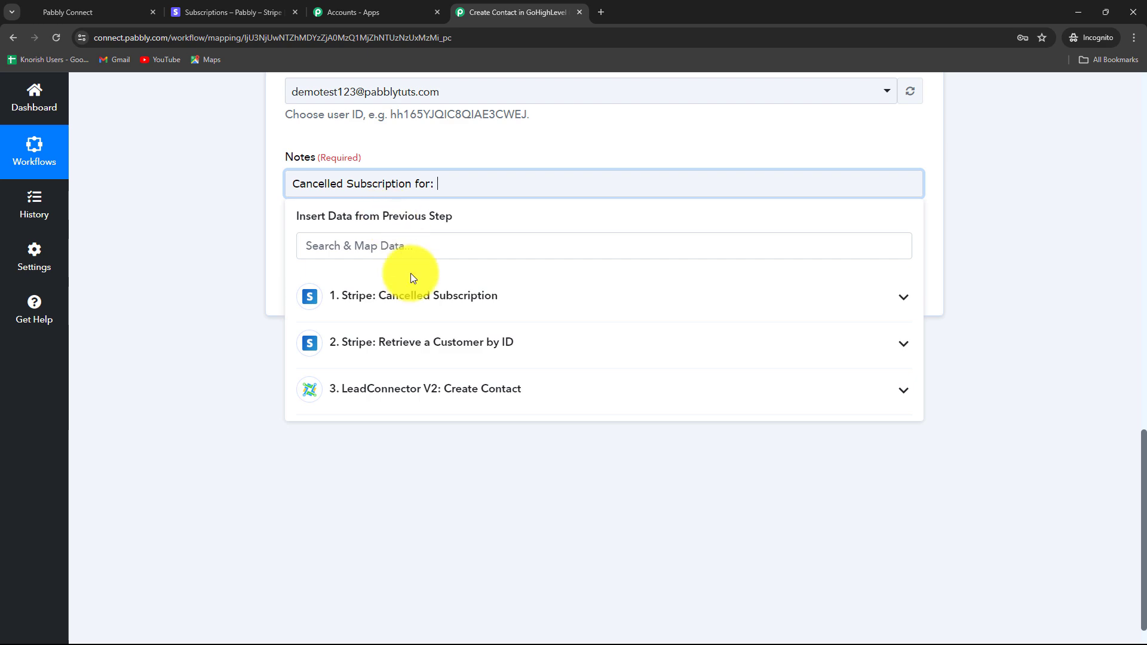
pyautogui.click(411, 295)
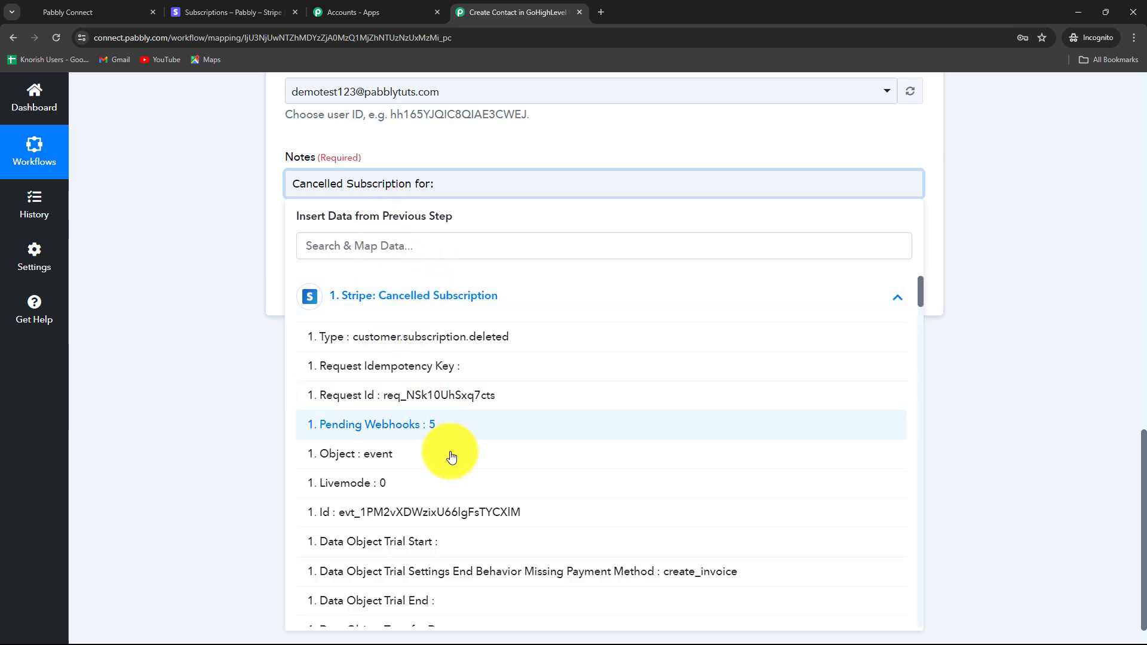
pyautogui.scroll(-12, 452, 457)
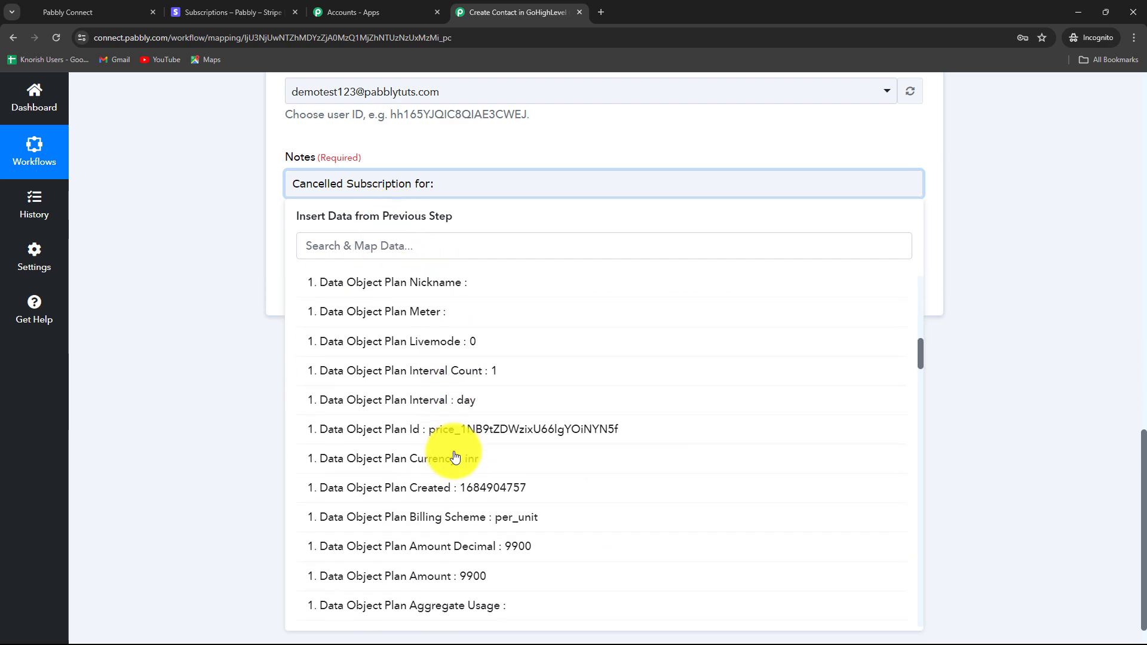
pyautogui.scroll(-3, 454, 457)
pyautogui.write('web')
pyautogui.click(418, 418)
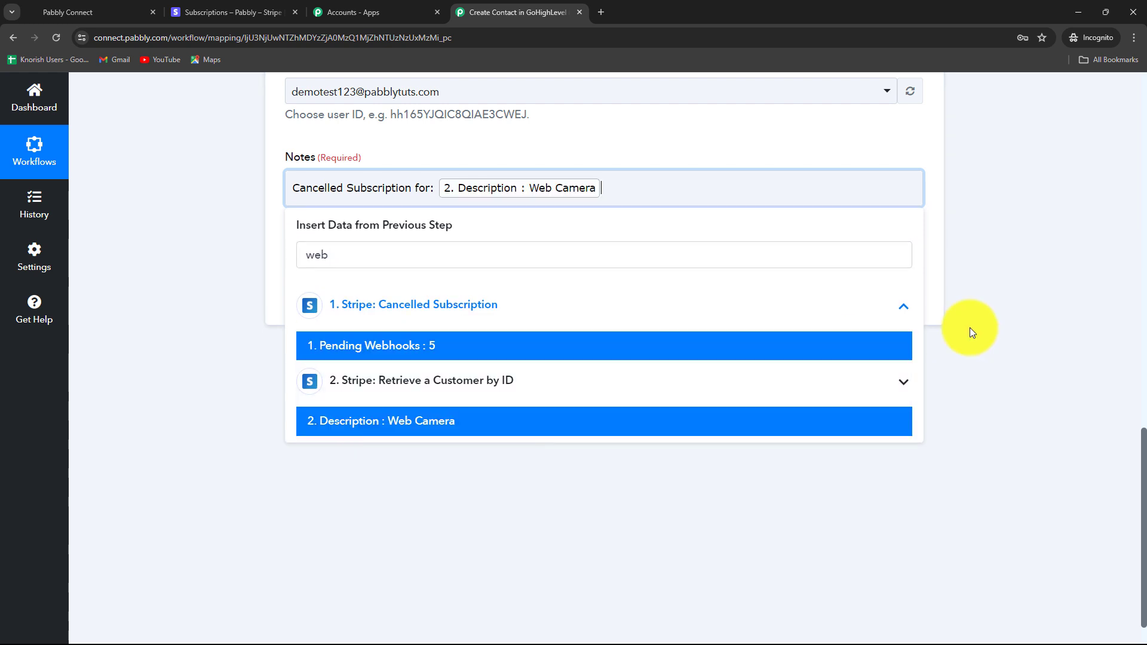
pyautogui.click(970, 327)
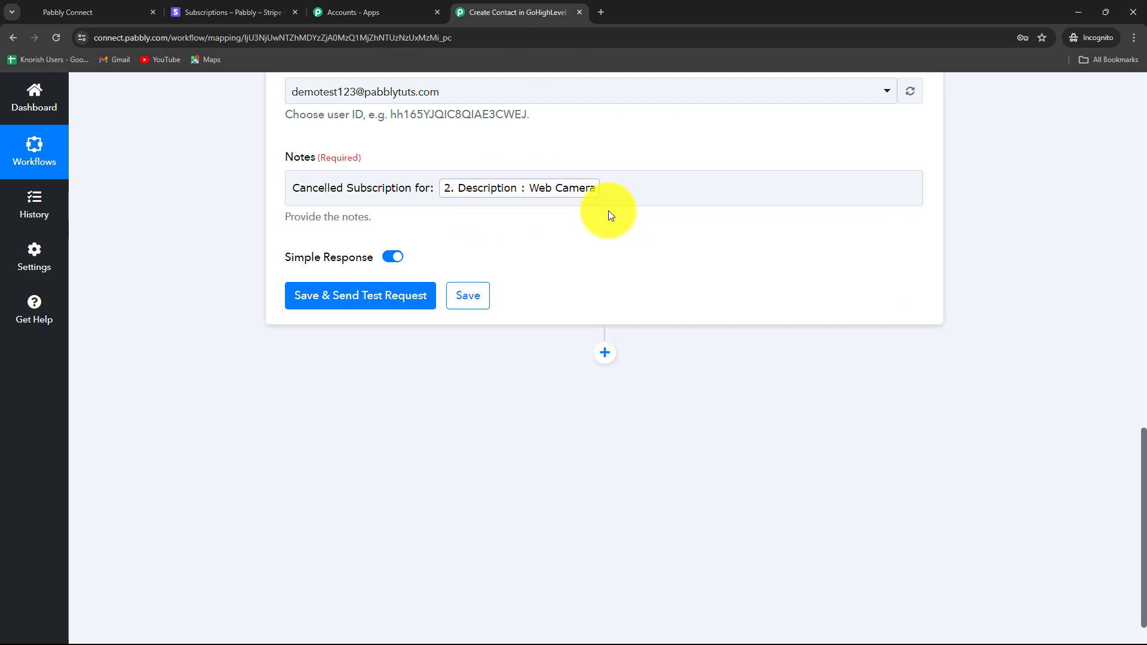
pyautogui.click(375, 296)
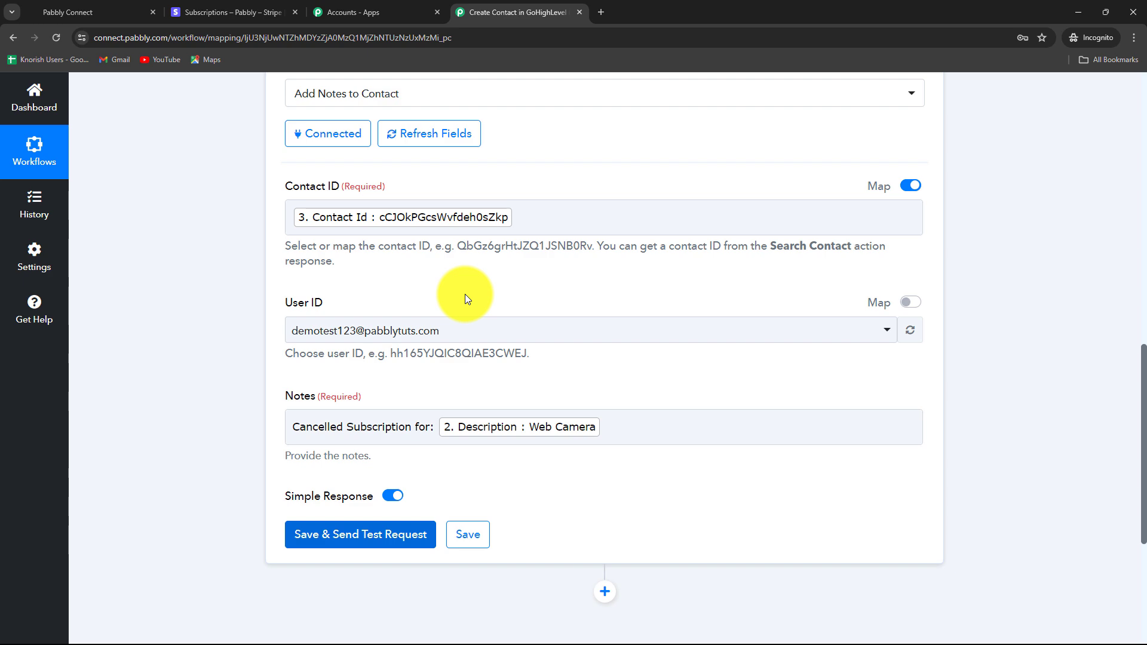
# - Refresh the note step's fields and remap Contact ID to 3. Contact Id
pyautogui.click(443, 141)
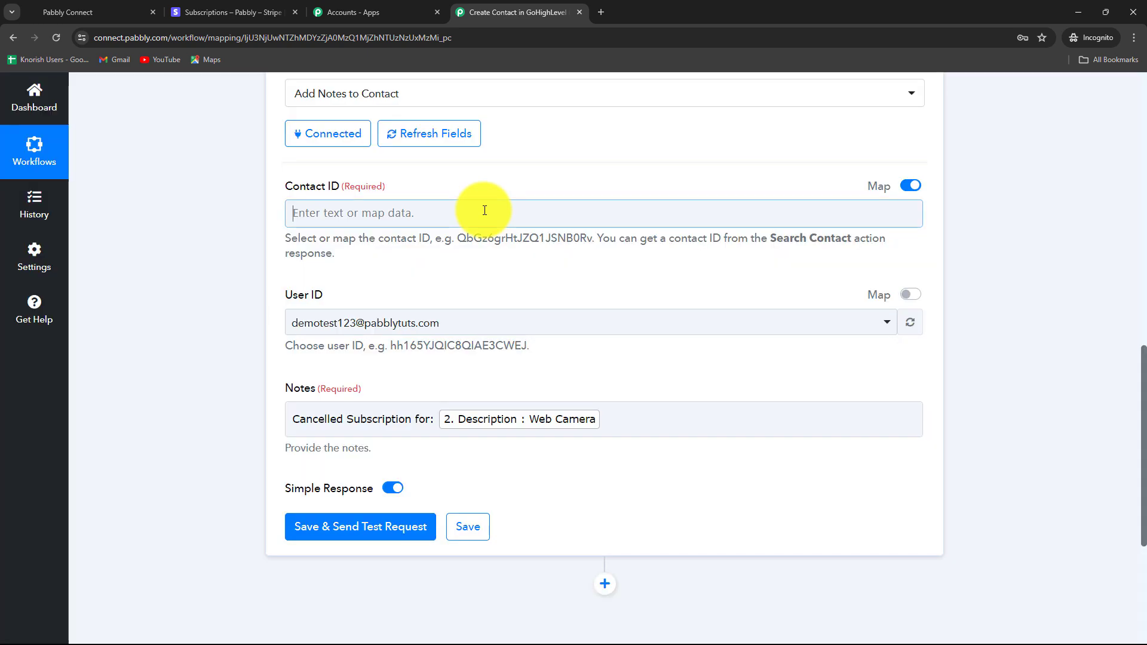
pyautogui.click(482, 211)
pyautogui.scroll(-3, 482, 277)
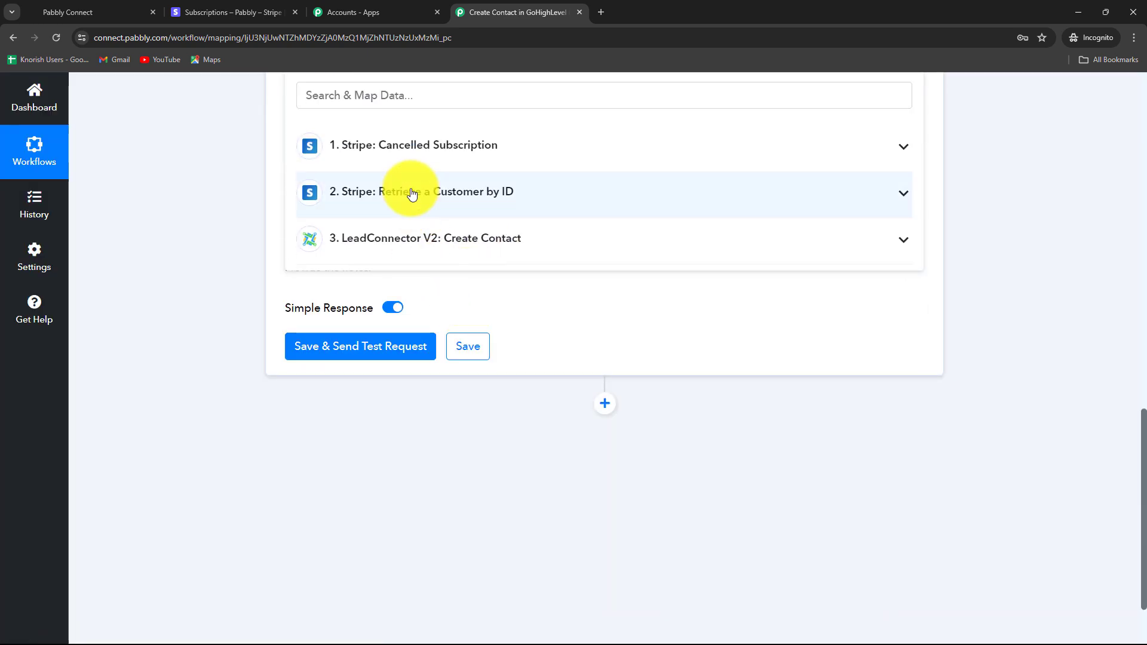
pyautogui.click(422, 256)
pyautogui.click(388, 277)
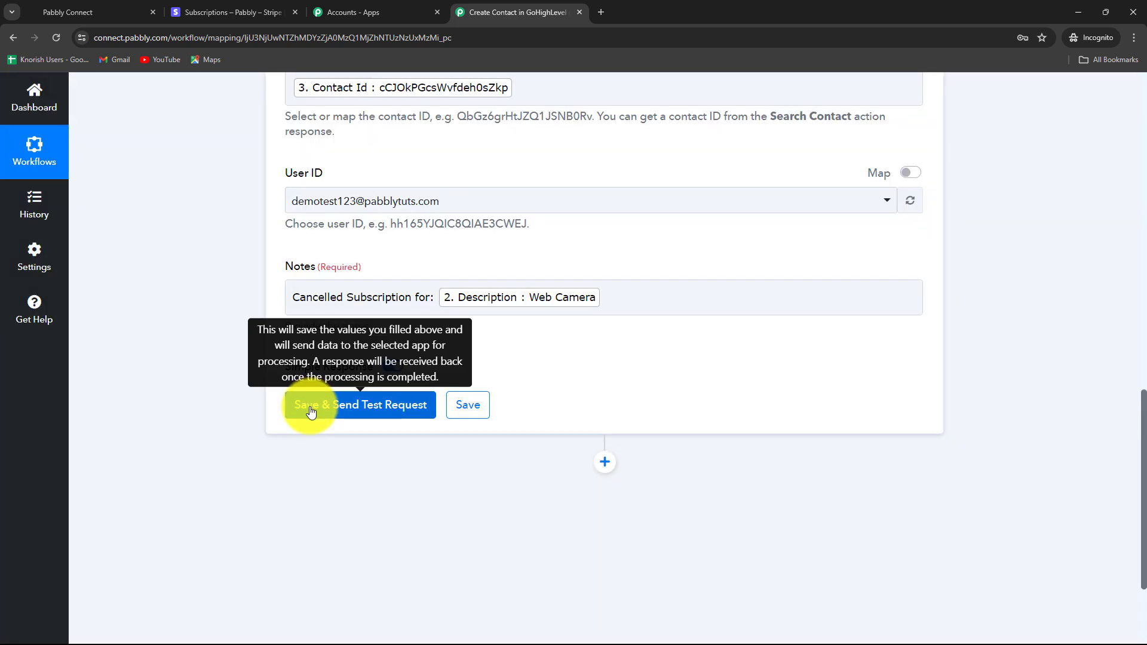
# - Send a test request and confirm the returned note 'Cancelled Subscription for: Web Camera'
pyautogui.click(309, 405)
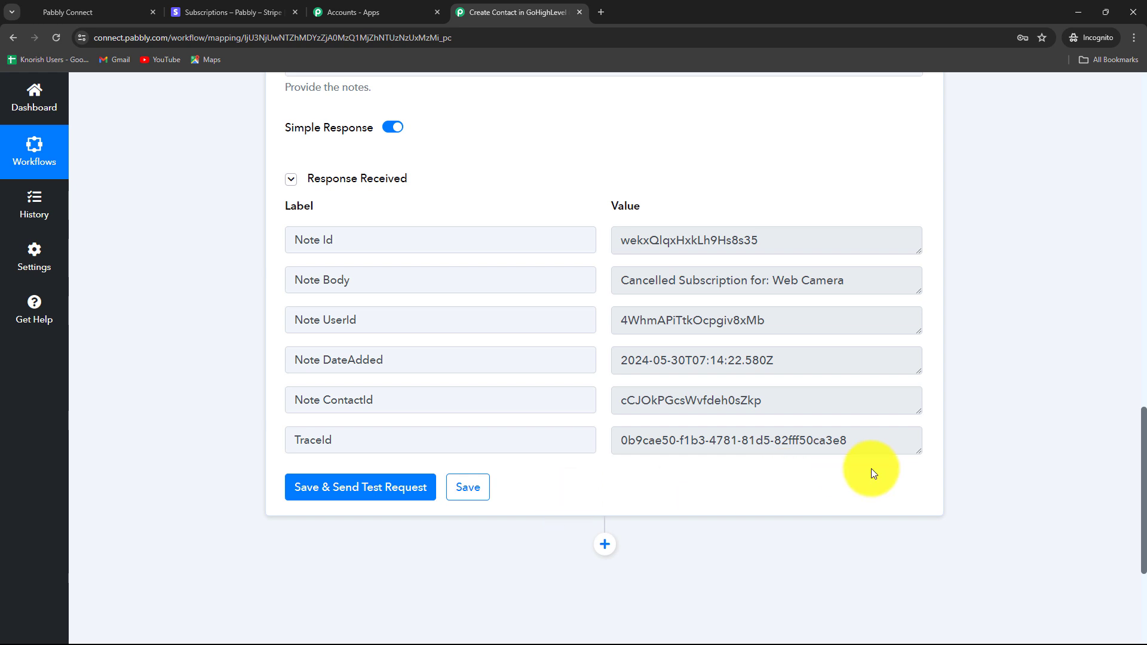
pyautogui.click(678, 252)
pyautogui.tripleClick(678, 253)
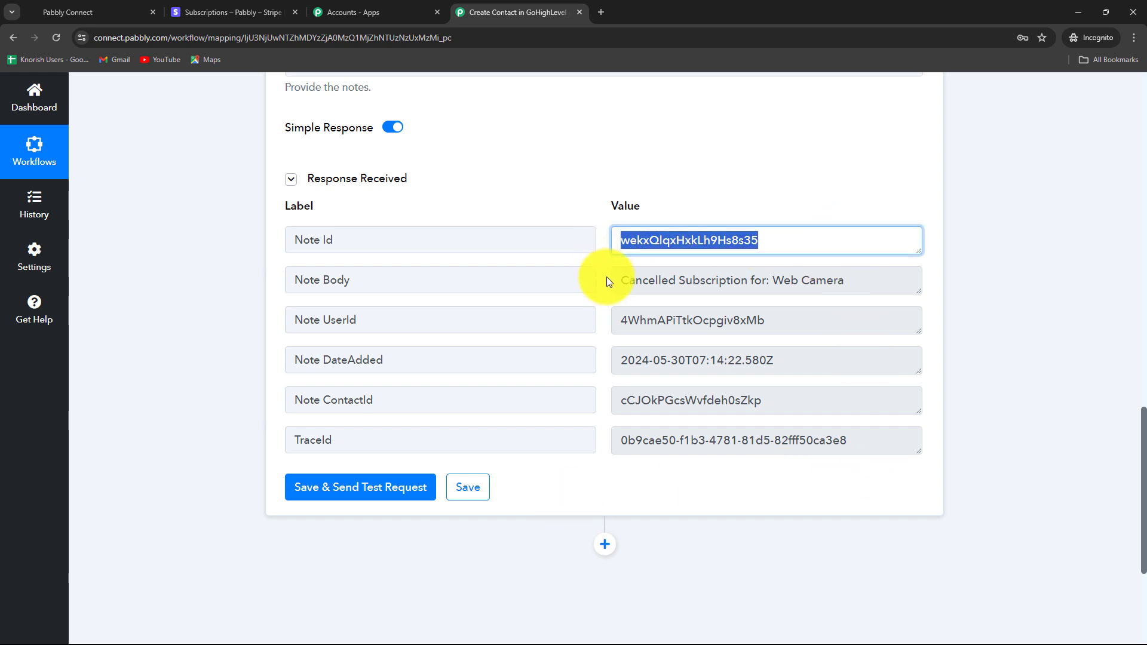
pyautogui.tripleClick(870, 300)
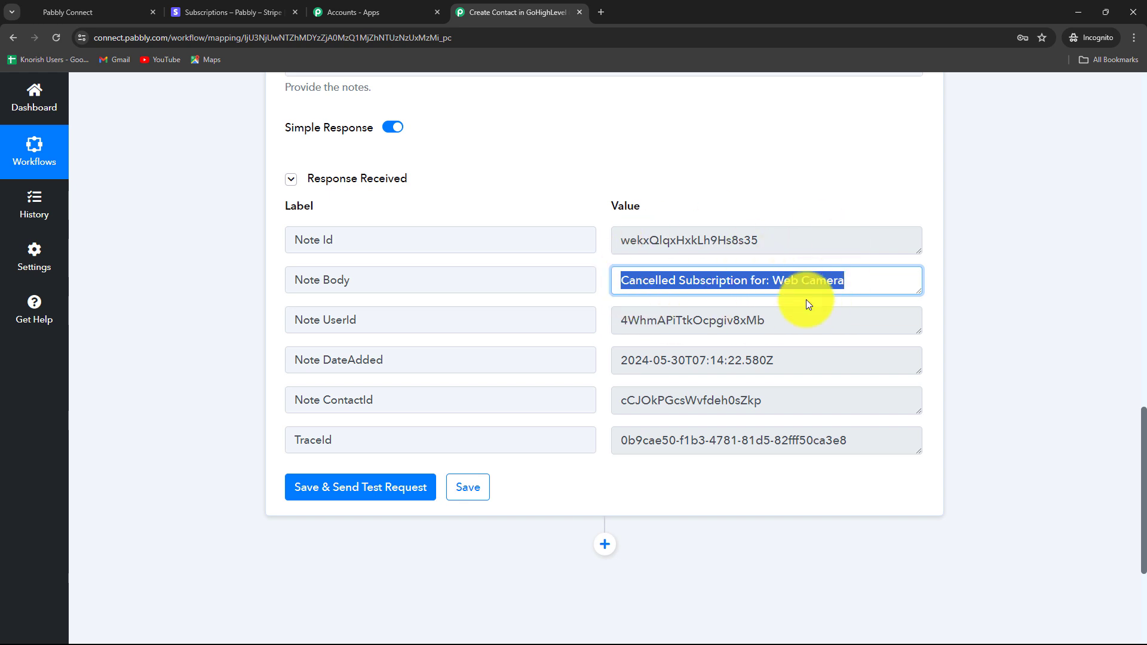
pyautogui.click(125, 13)
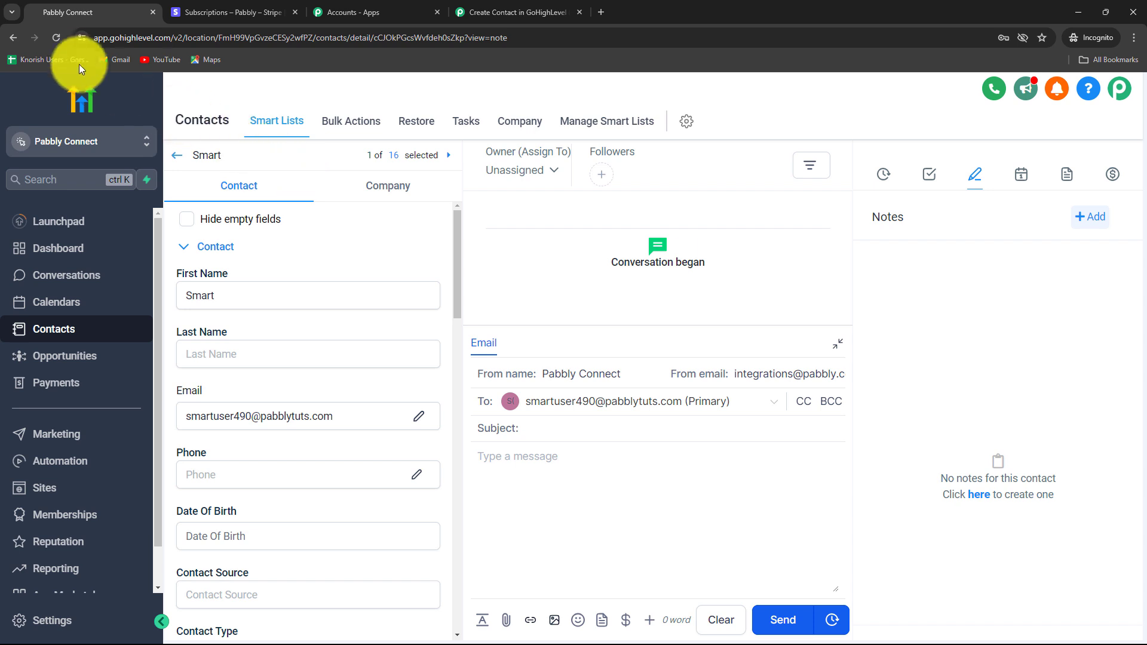
# - Reload the GoHighLevel contact to confirm the 'Cancelled Subscription for: Web Camera' note, then return to Pabbly
pyautogui.click(57, 37)
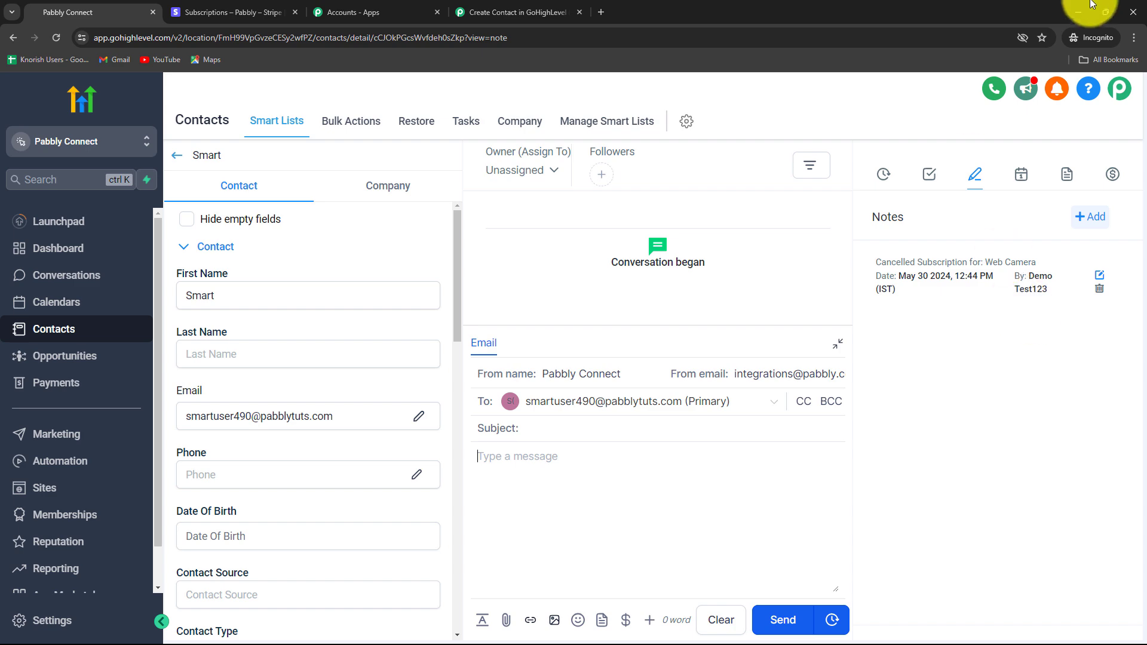
pyautogui.click(556, 12)
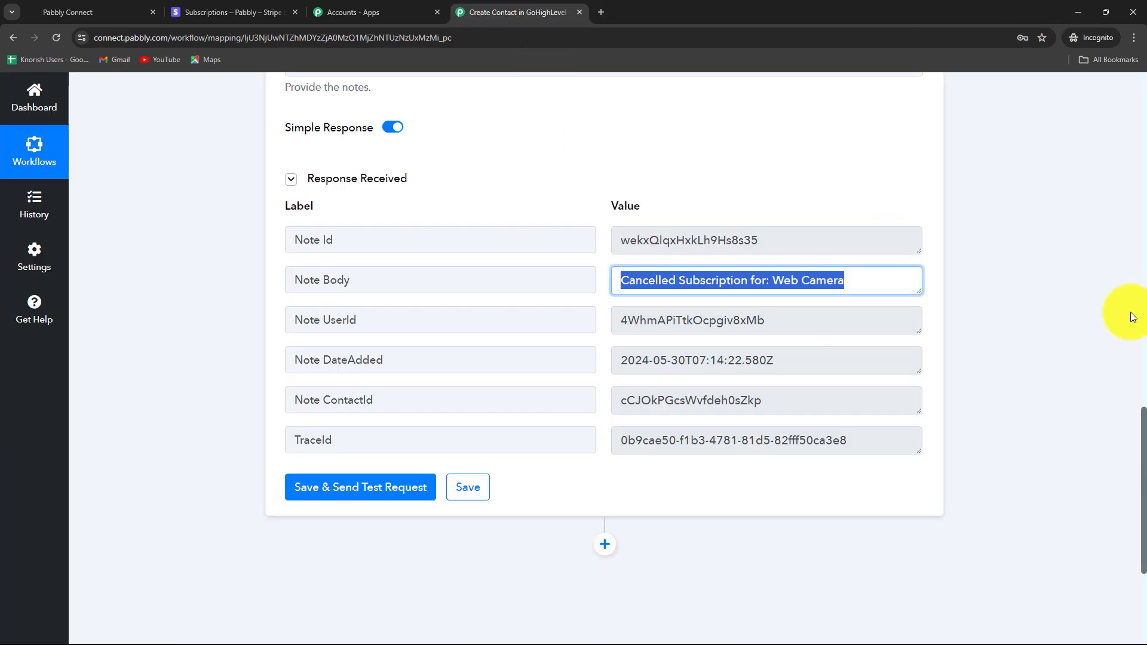
# - Review the workflow up to its Stripe Cancelled Subscription trigger, then go to Stripe's subscriptions list
pyautogui.scroll(12, 1057, 364)
pyautogui.scroll(5, 1056, 365)
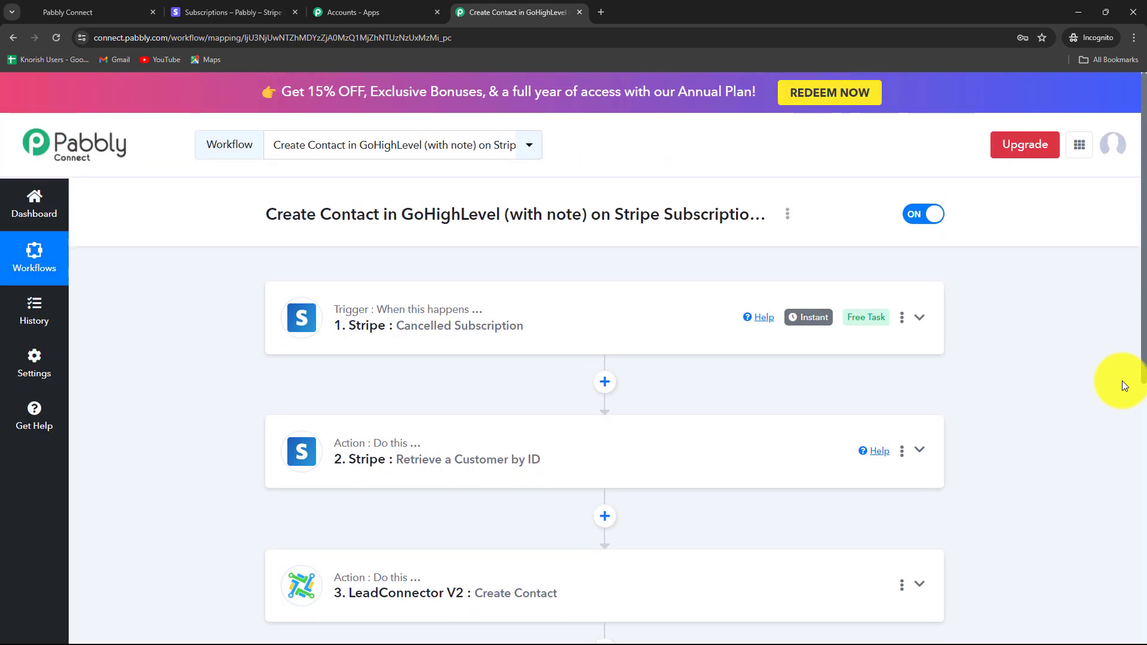
pyautogui.scroll(-1, 1124, 385)
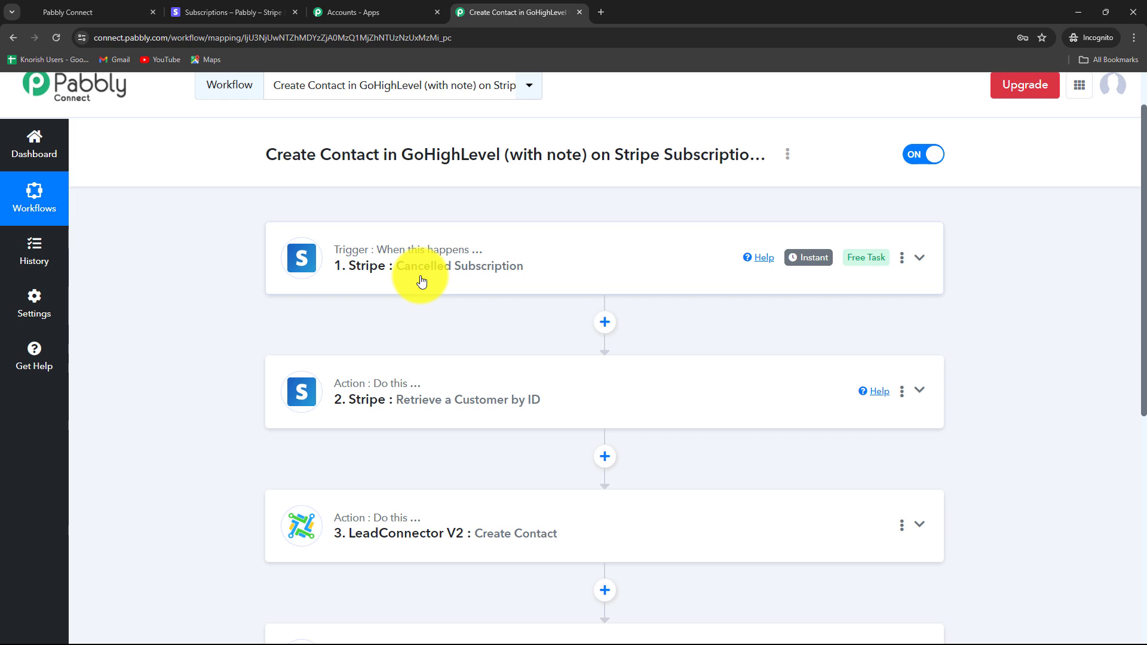
pyautogui.click(89, 13)
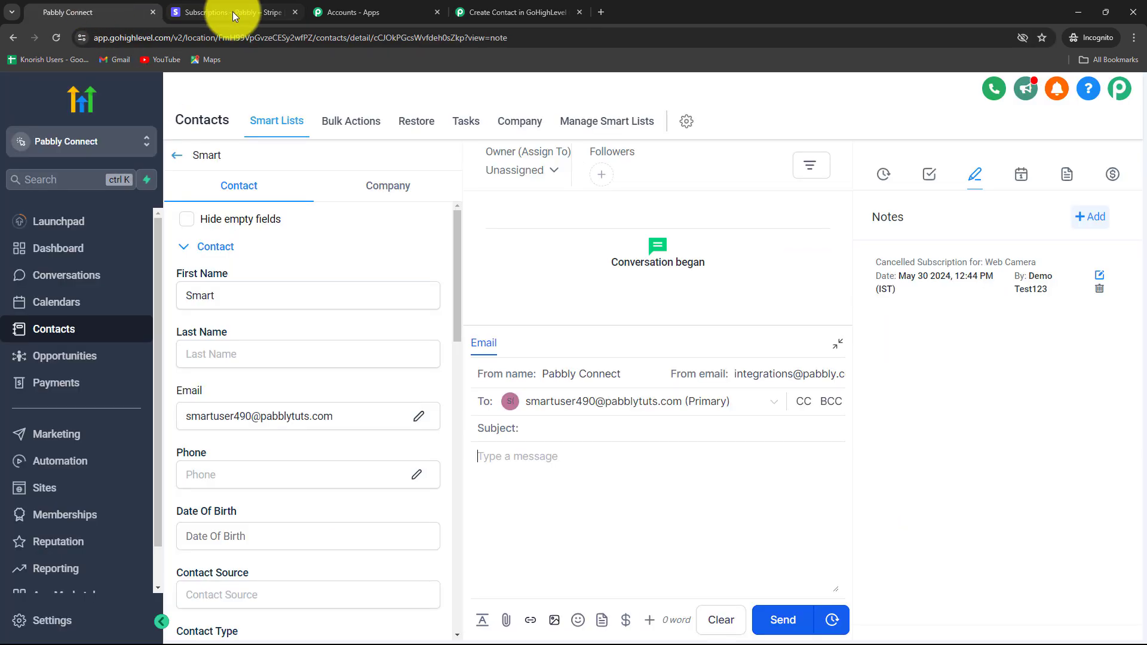
pyautogui.click(226, 13)
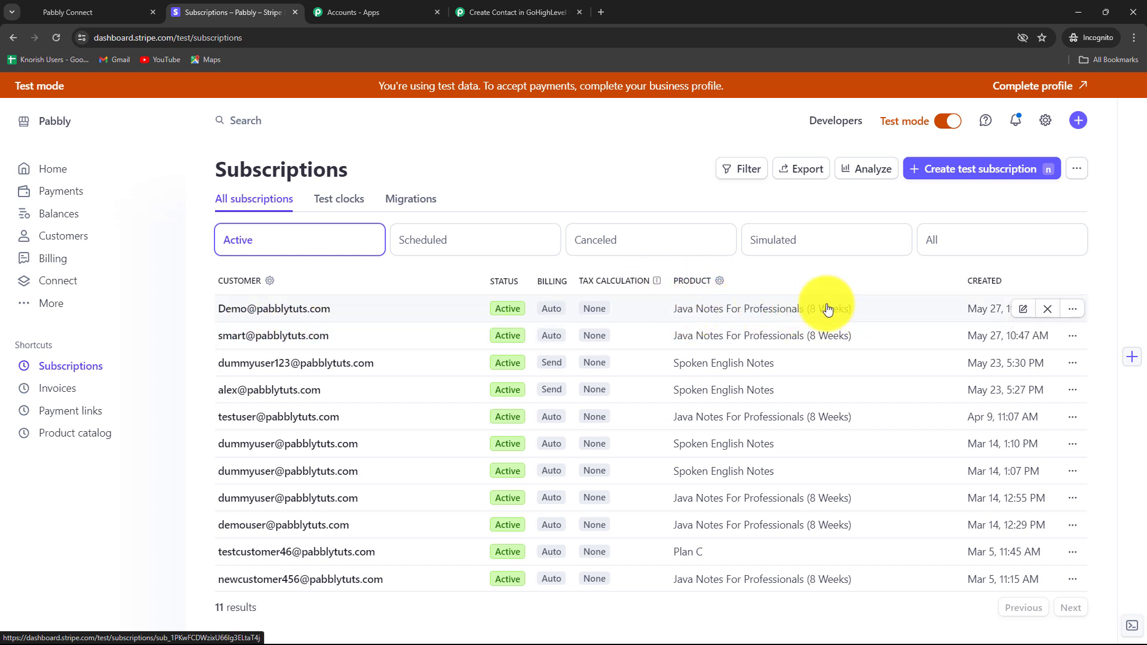
# - Cancel the first Java Notes For Professionals subscription immediately and filter the list to Canceled
pyautogui.click(1074, 309)
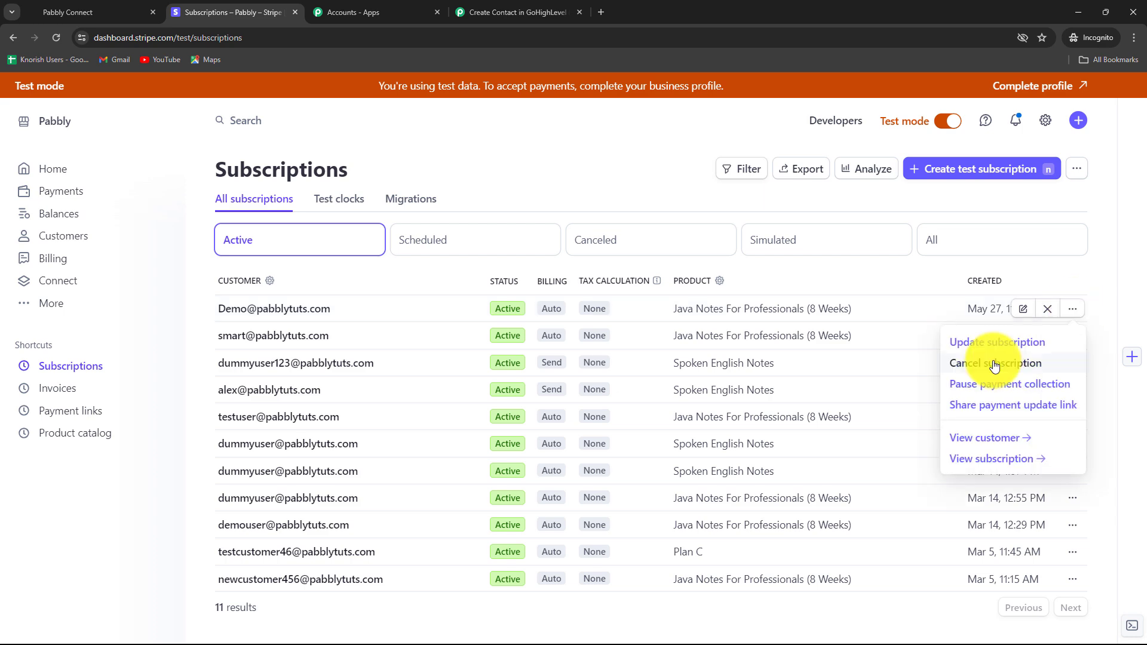
pyautogui.click(995, 364)
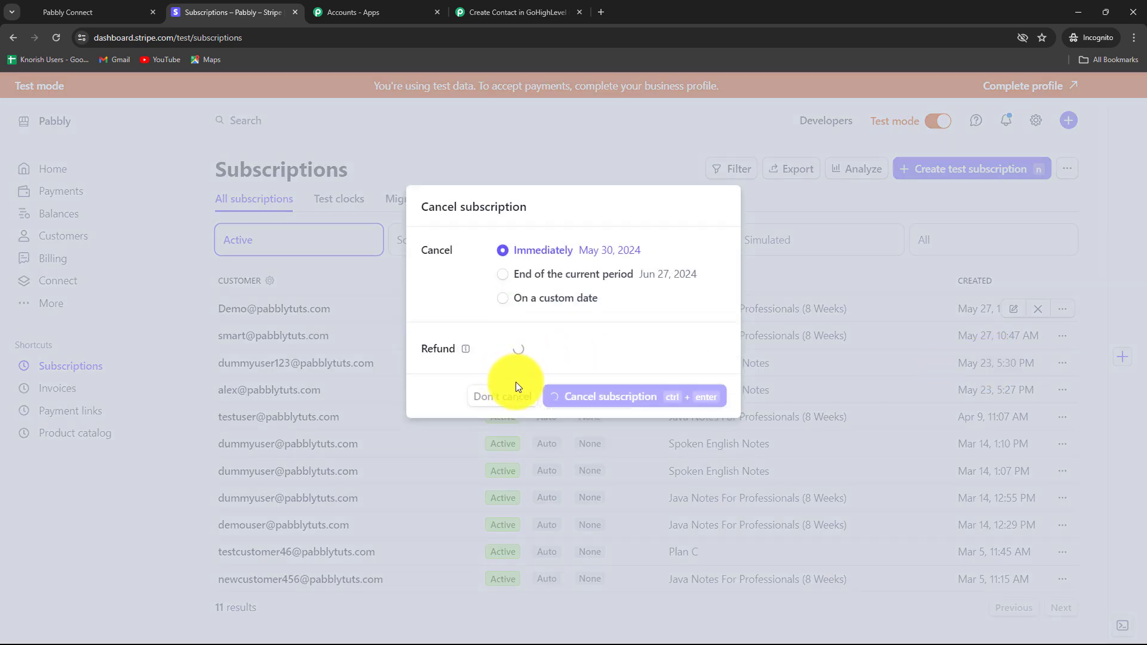
pyautogui.click(618, 395)
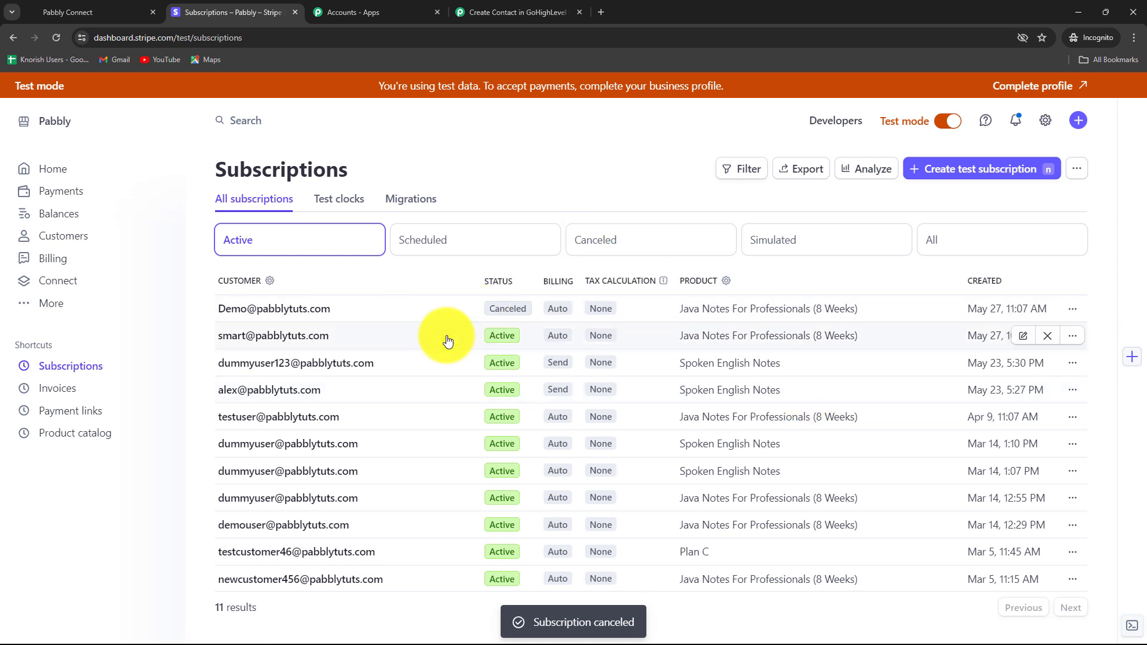
pyautogui.click(595, 246)
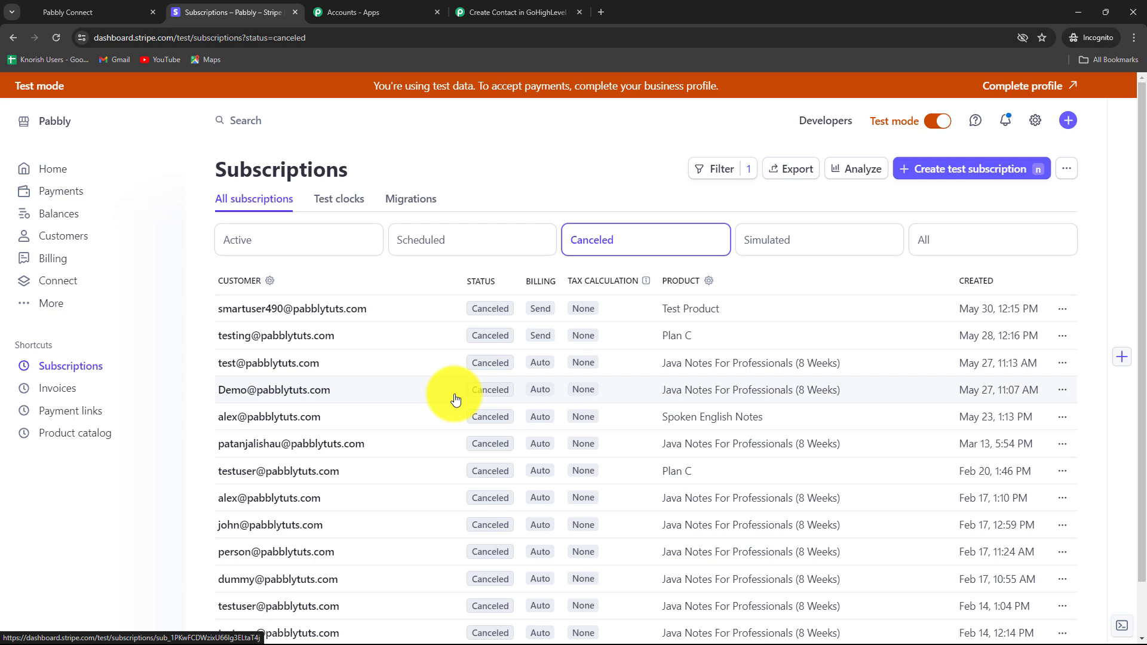
# - Open the newest GoHighLevel contact and verify its 'Cancelled Subscription for:' note
pyautogui.click(77, 9)
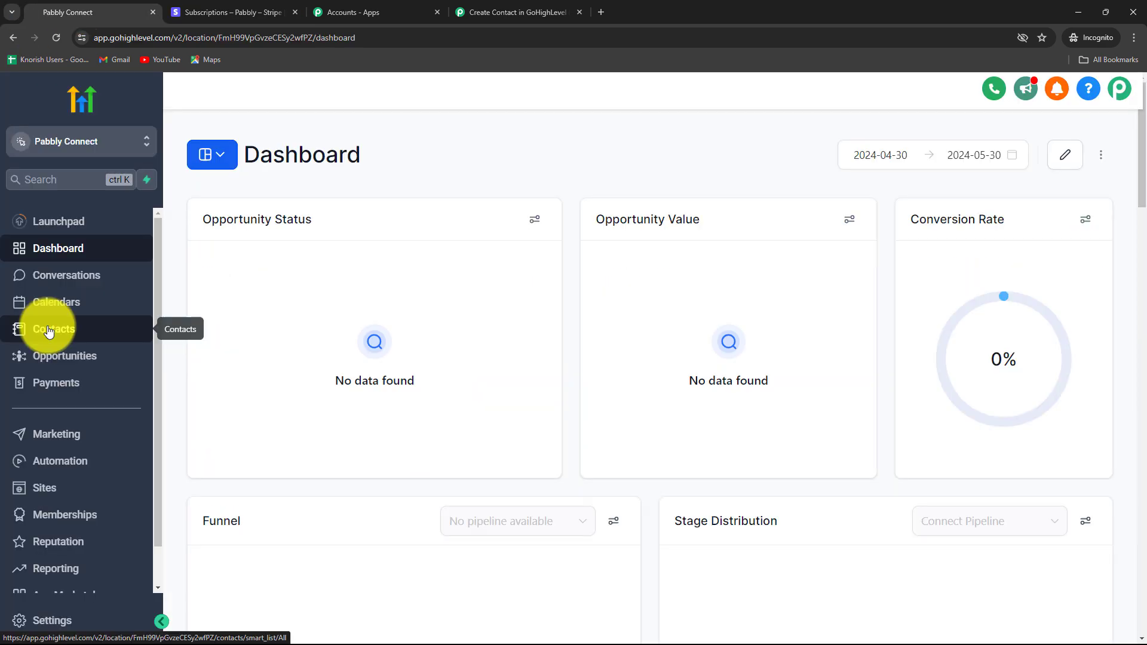
pyautogui.click(49, 333)
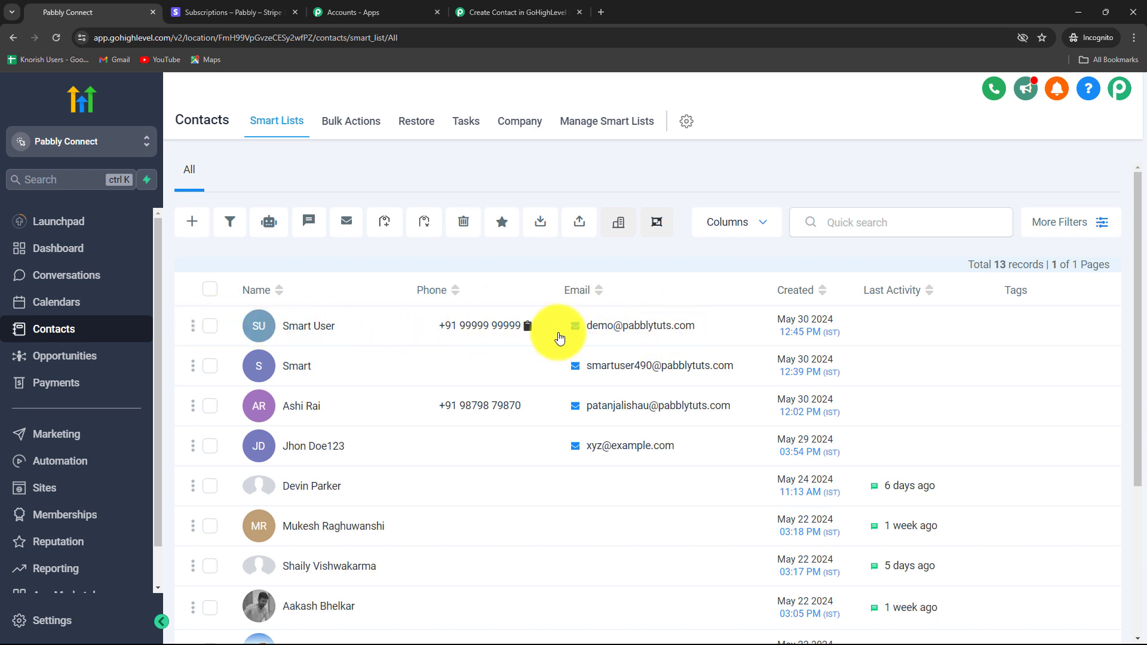
pyautogui.moveTo(636, 346)
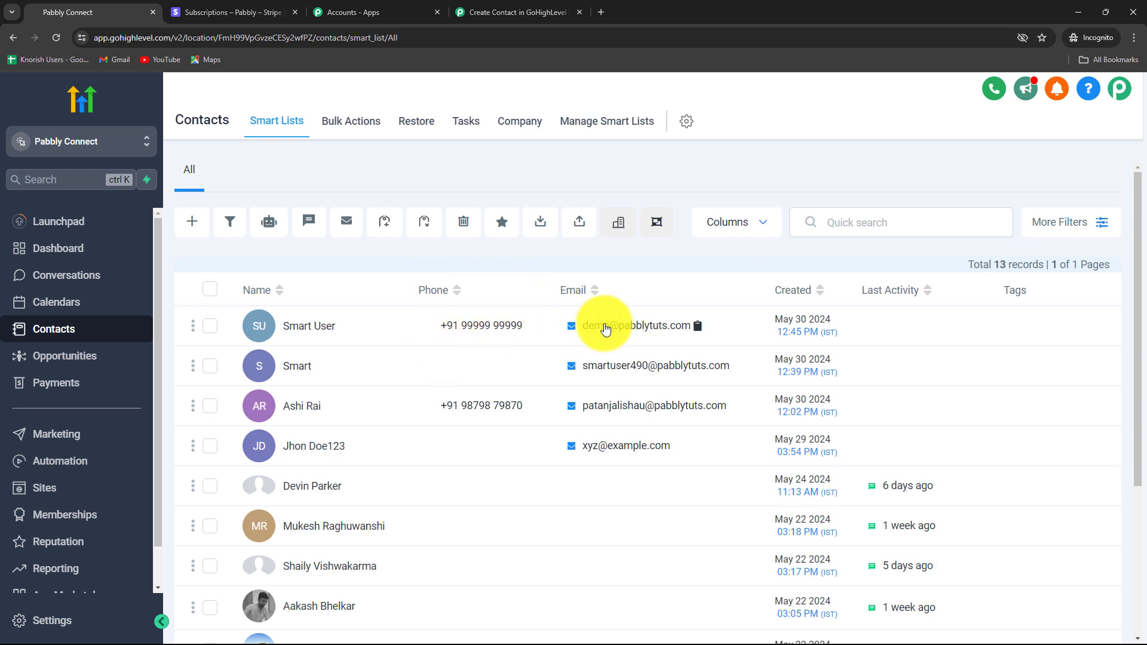
pyautogui.click(316, 328)
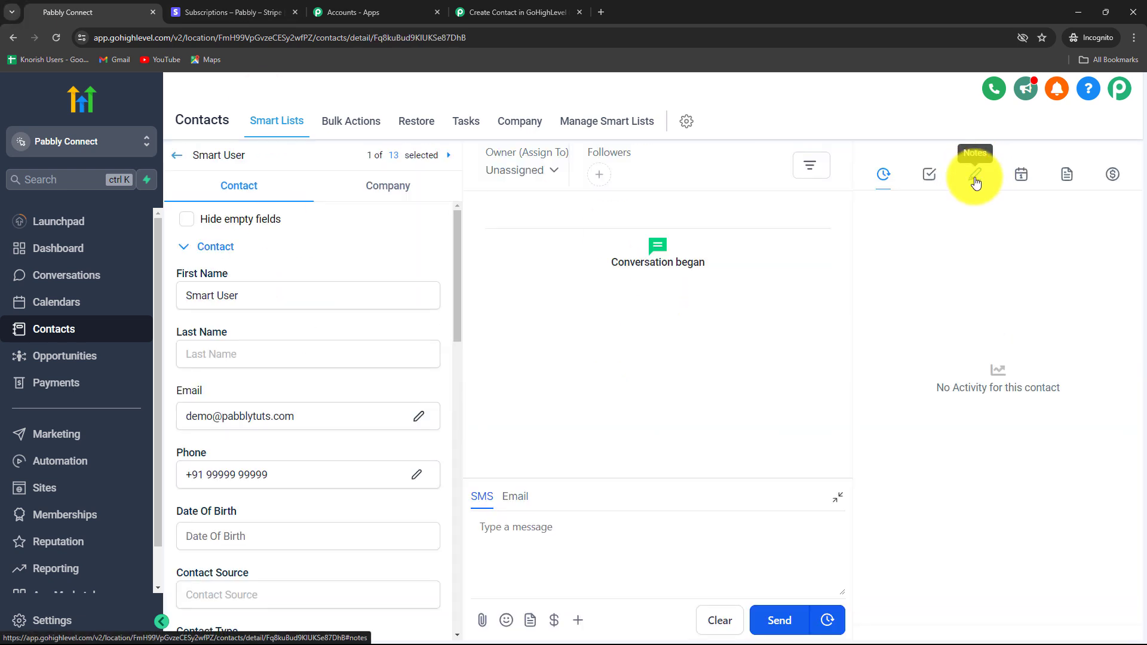
pyautogui.click(975, 174)
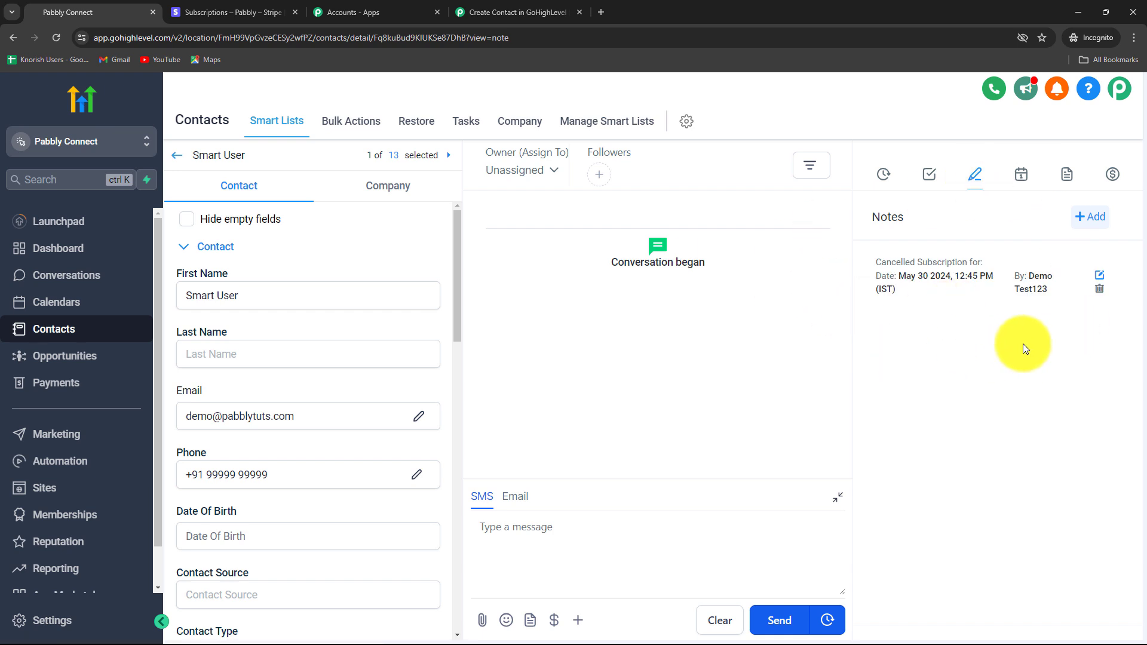
pyautogui.click(478, 12)
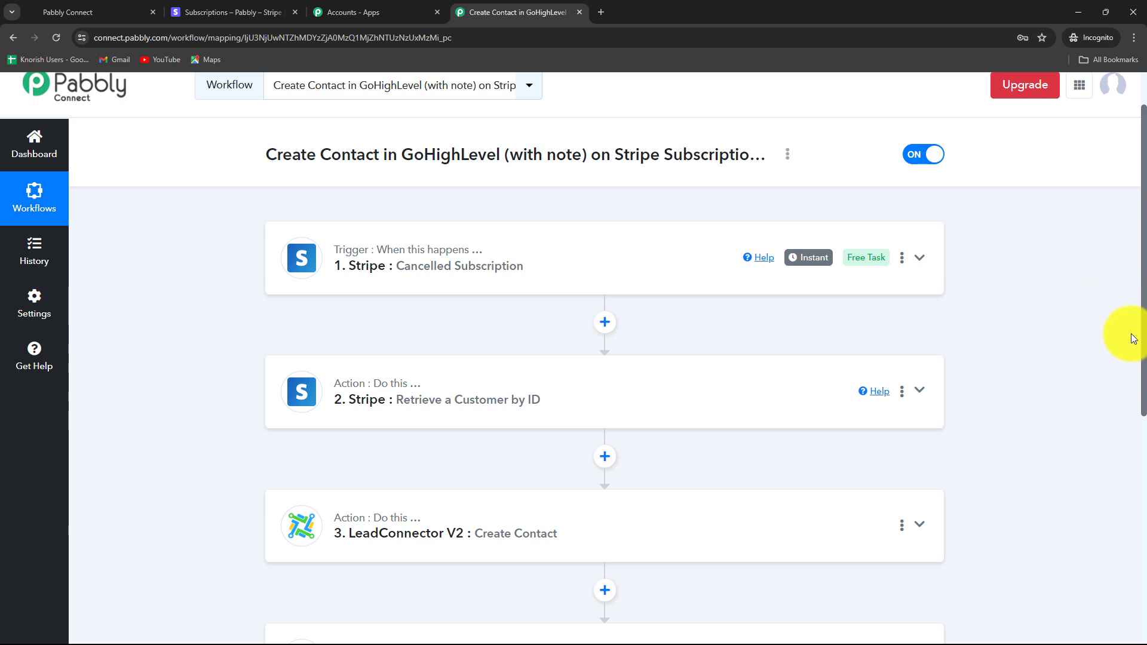
pyautogui.scroll(-3, 1134, 339)
pyautogui.scroll(3, 1133, 339)
pyautogui.scroll(-2, 1133, 338)
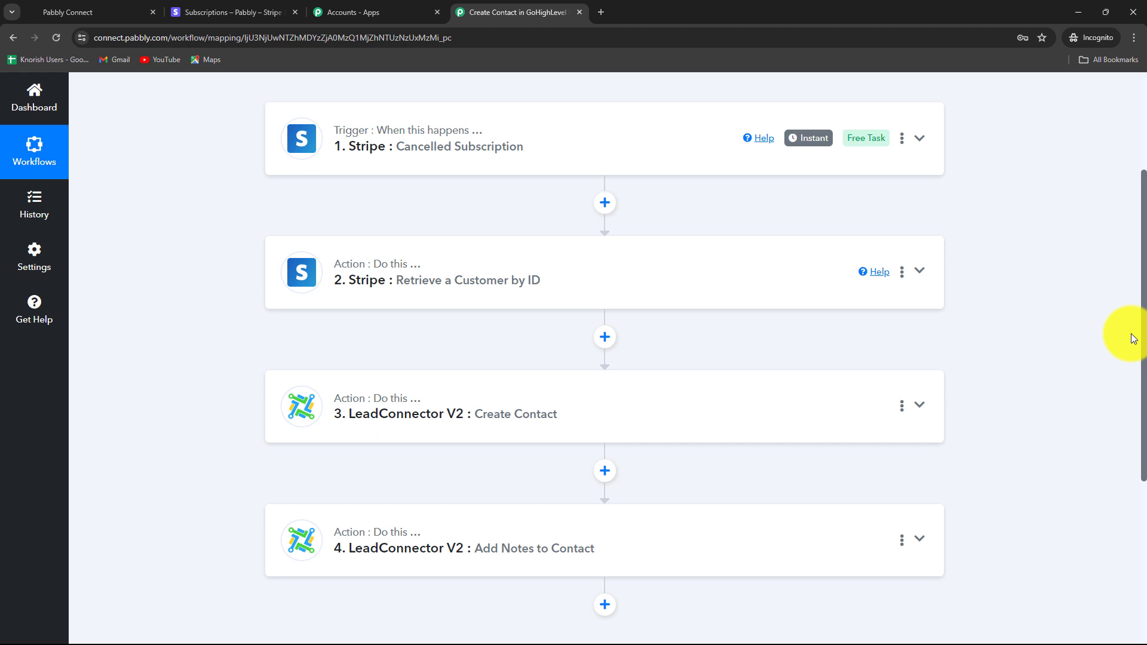